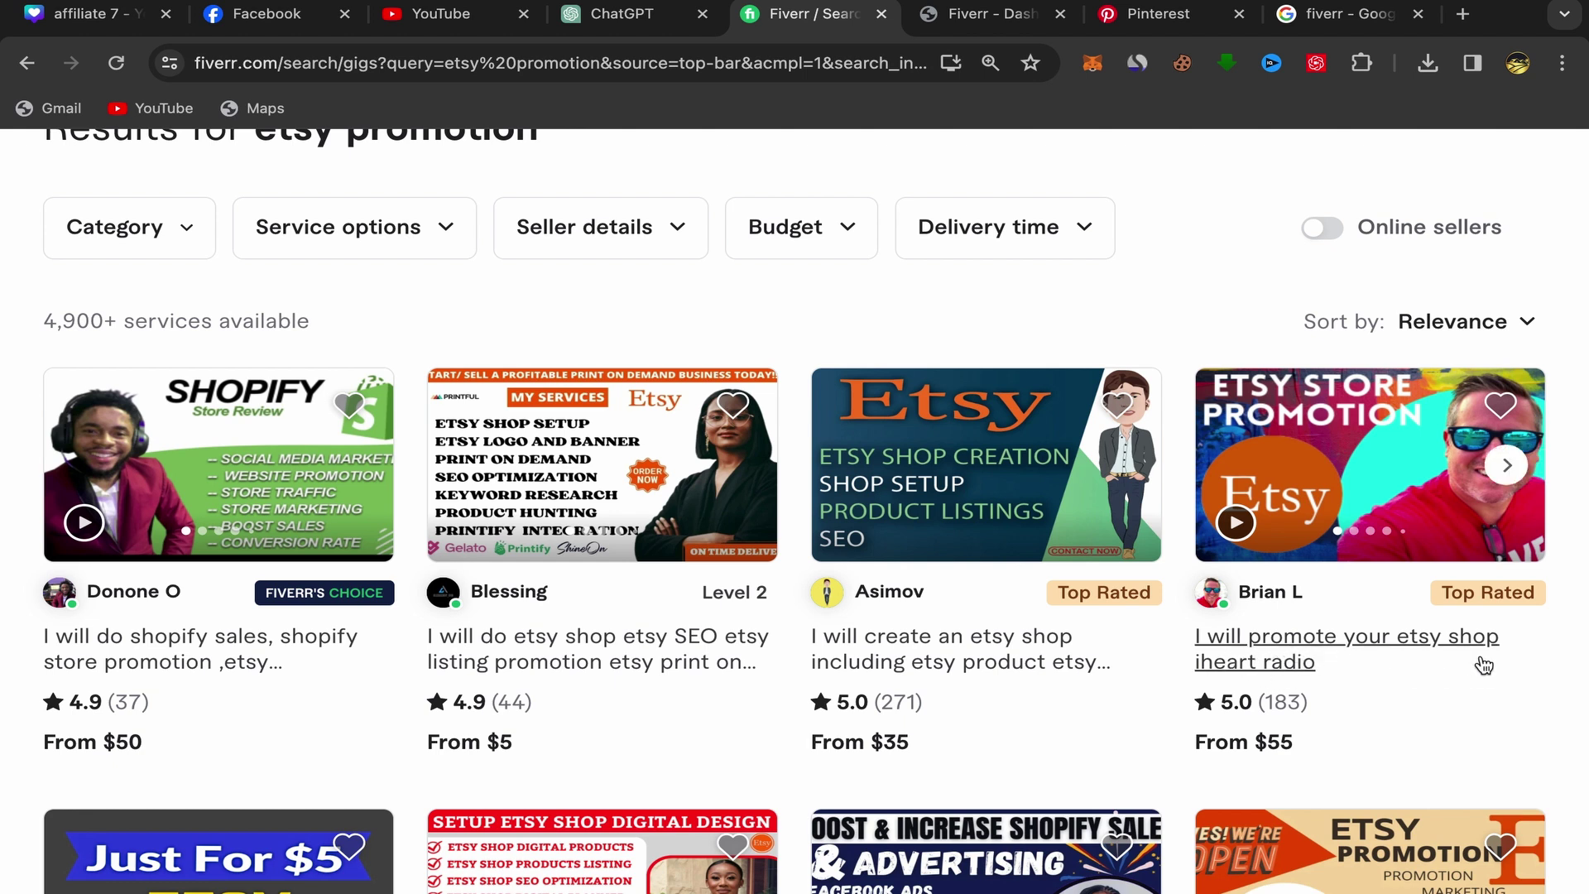
# Open the gig "I will promote your etsy shop iheart radio" from the search results and copy its page address
pyautogui.moveTo(1352, 518)
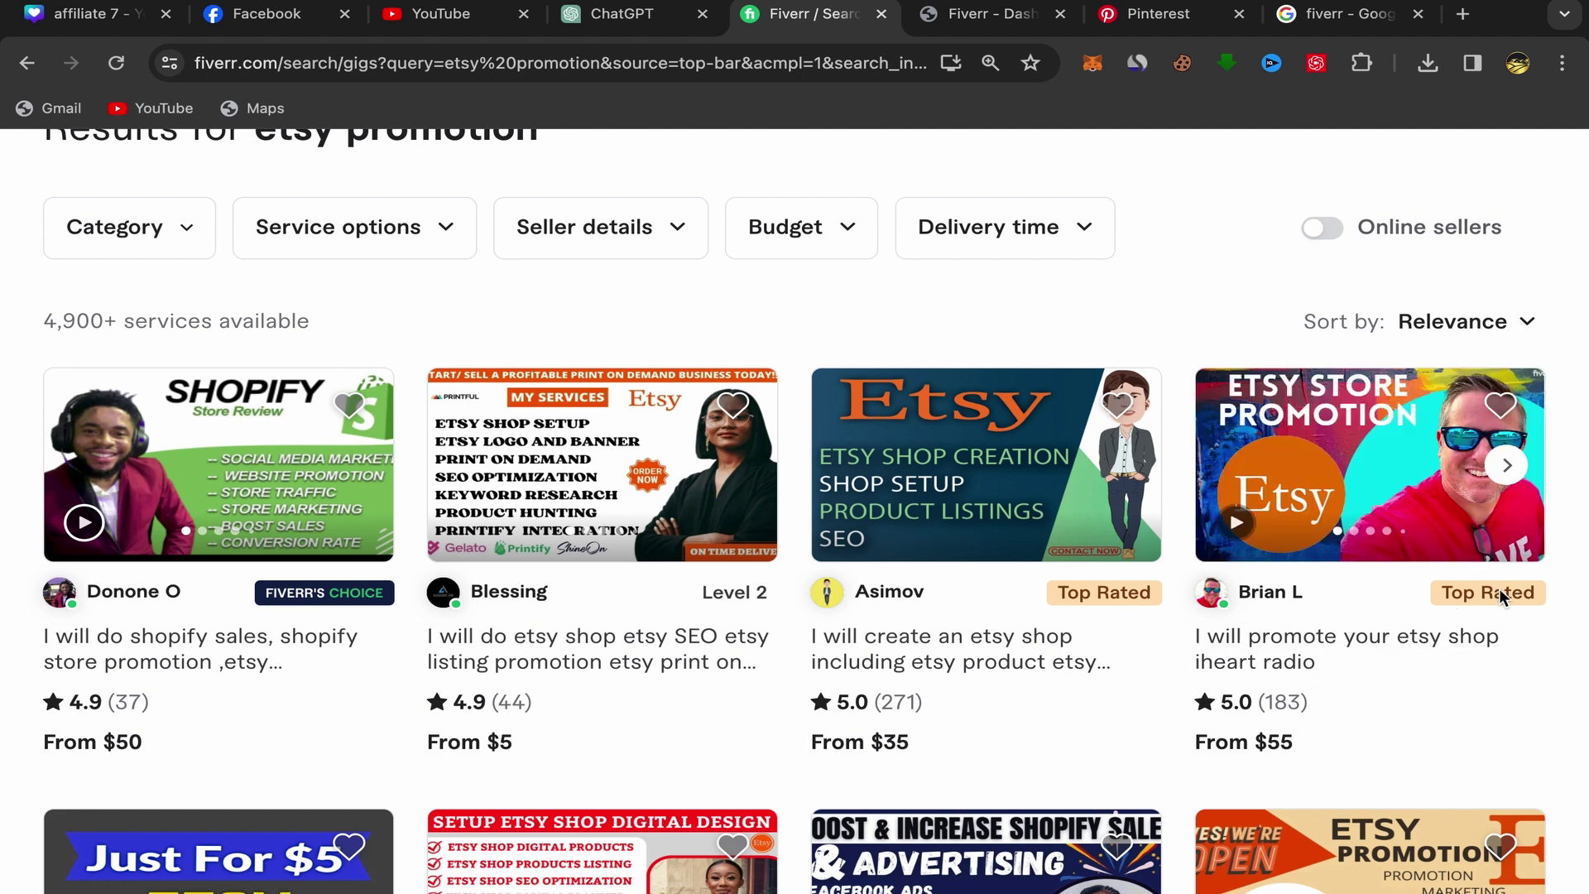
pyautogui.moveTo(1462, 599)
pyautogui.click(1251, 667)
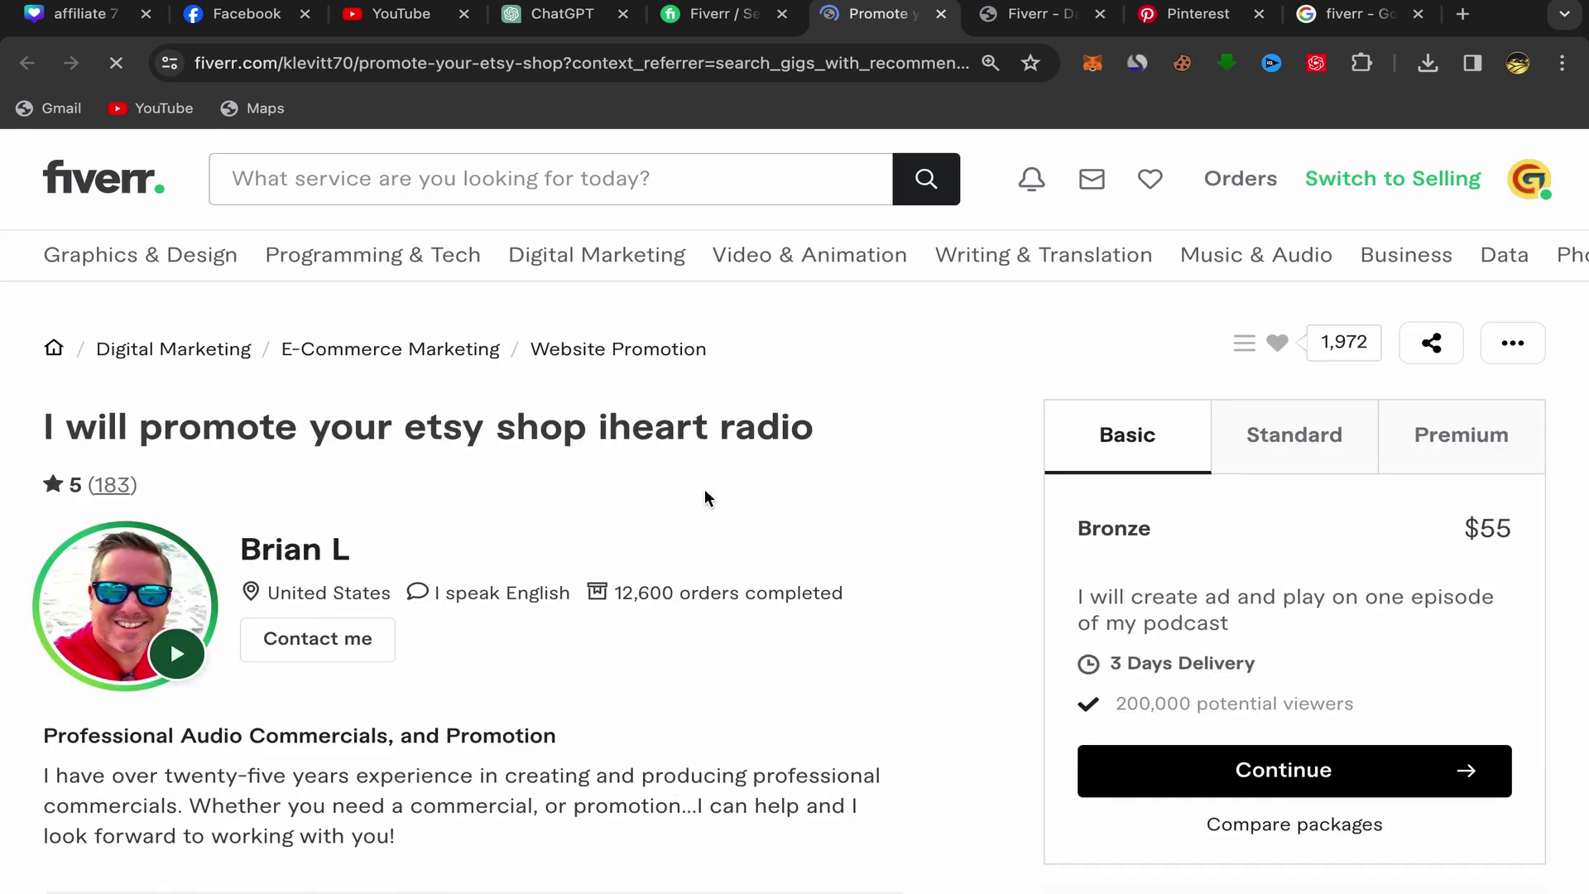
pyautogui.scroll(-3, 892, 568)
pyautogui.scroll(3, 892, 567)
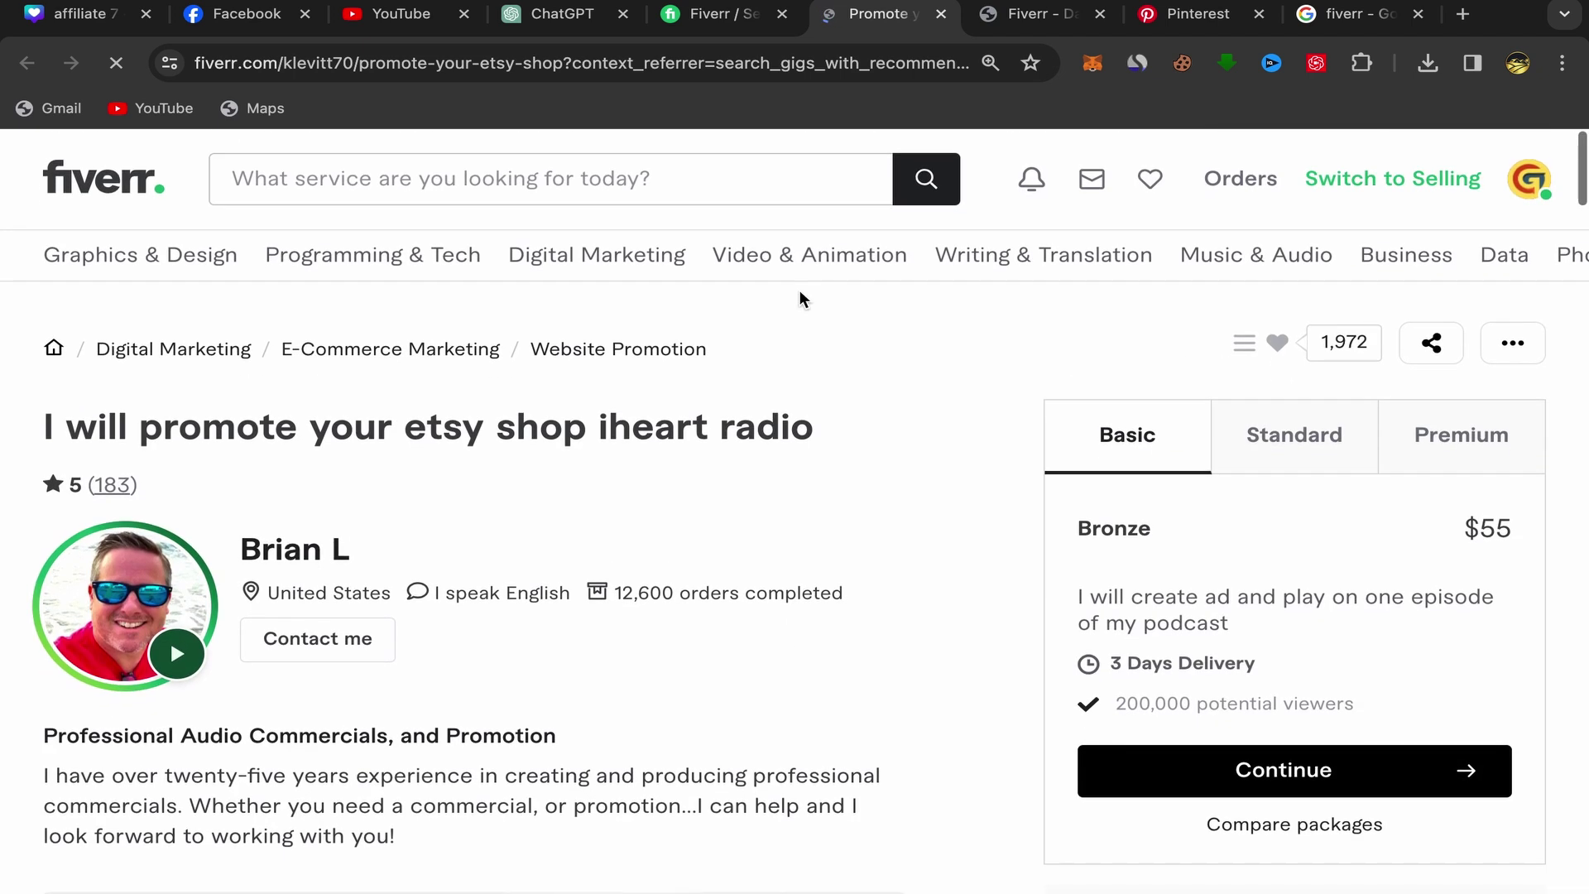
pyautogui.rightClick(644, 63)
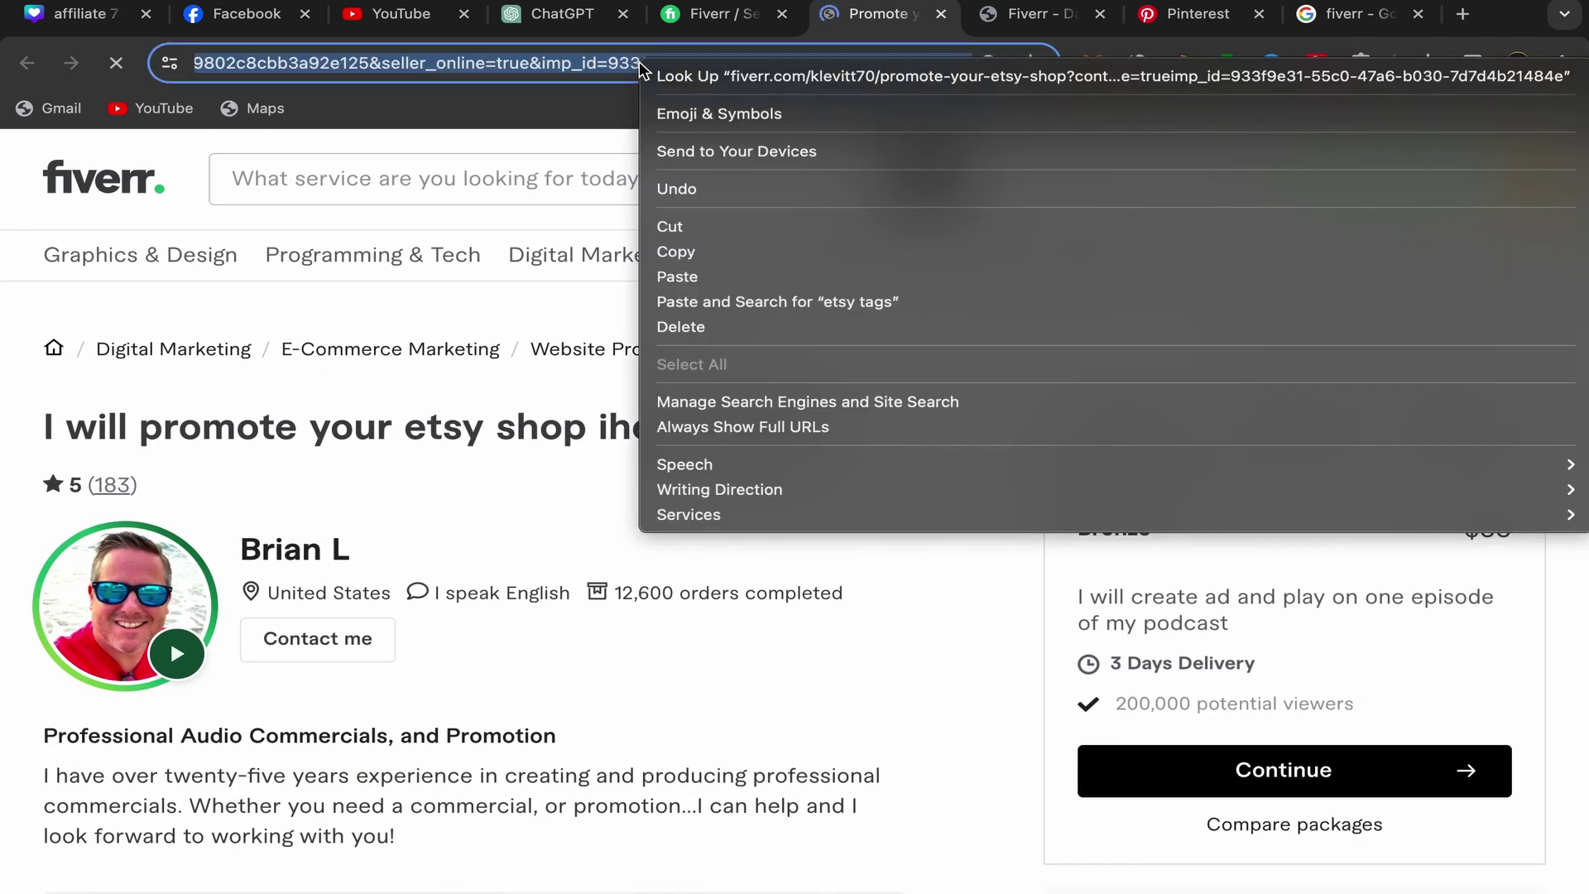
pyautogui.click(699, 253)
# Switch to the Fiverr Affiliates dashboard and open Default and Deep Links in the marketing tools
pyautogui.click(1024, 18)
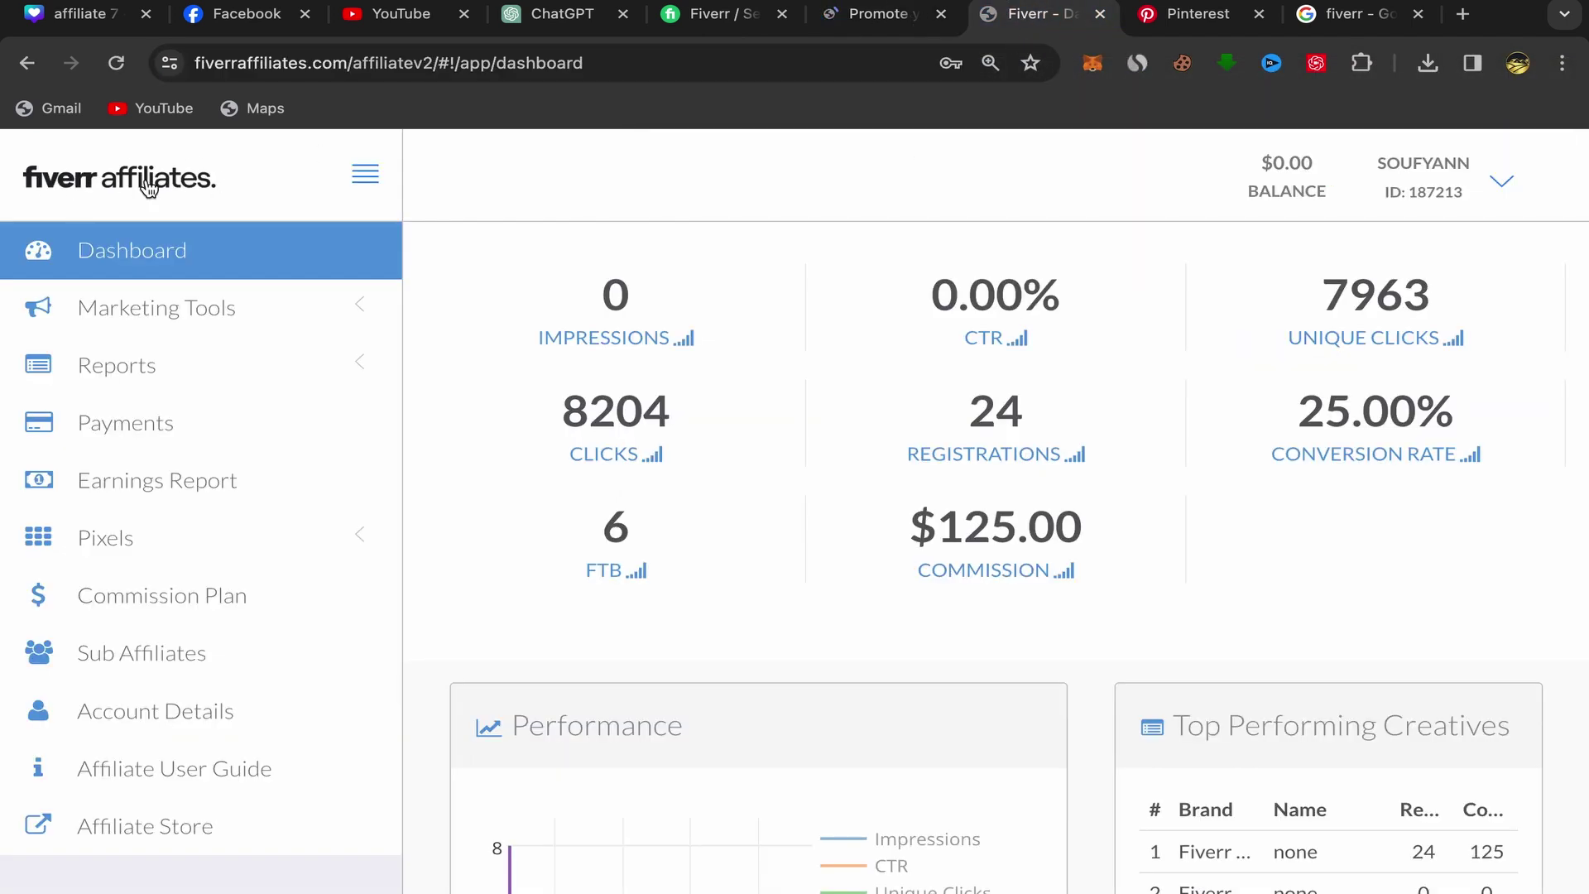
pyautogui.click(220, 310)
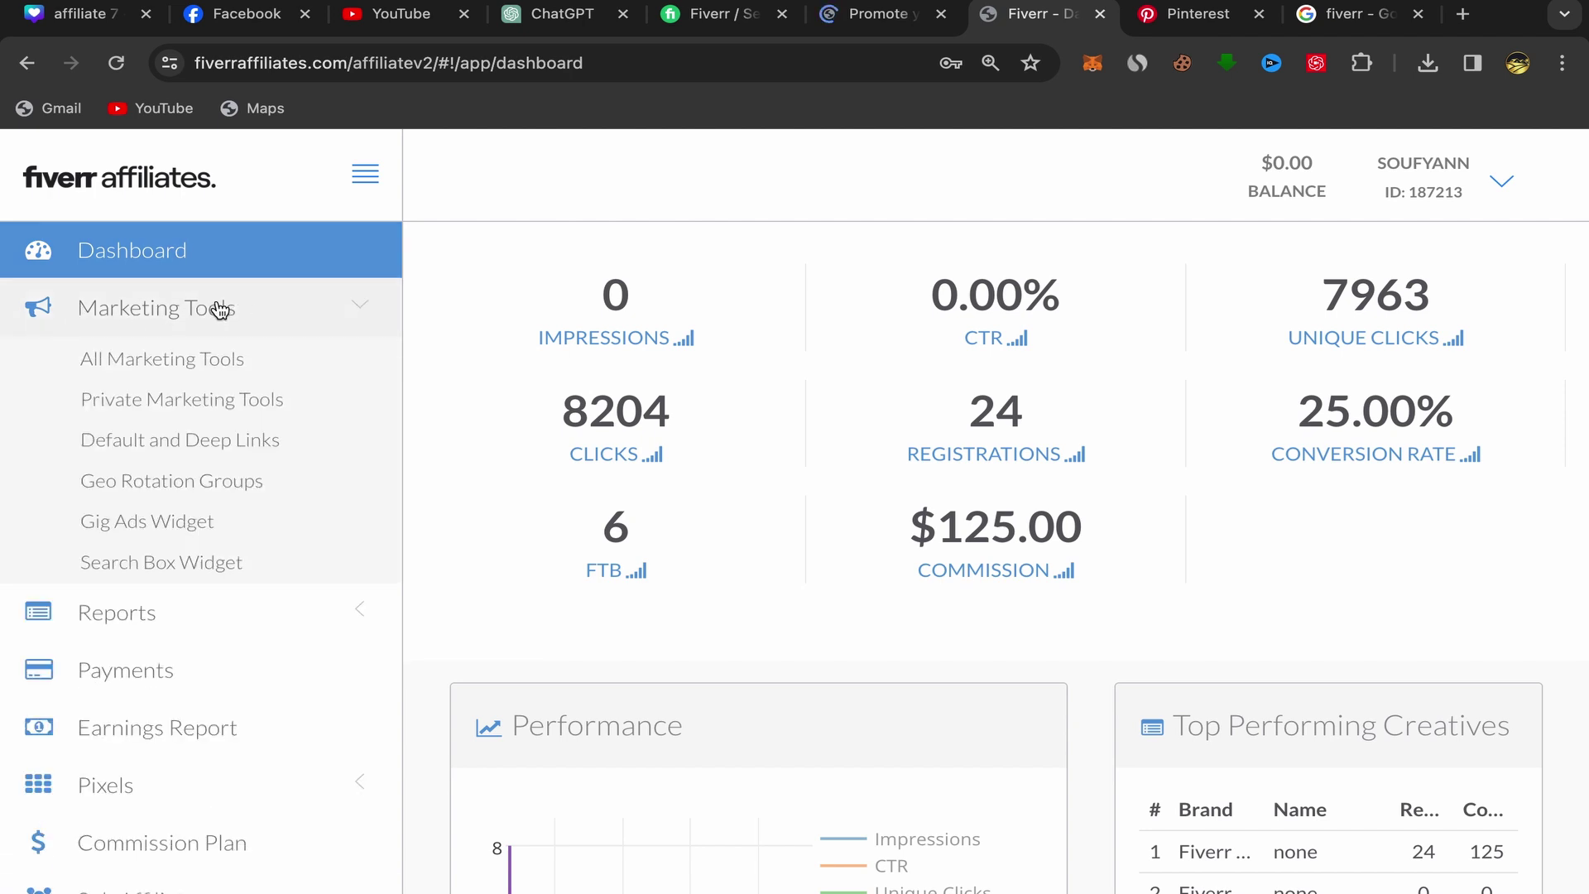
pyautogui.click(175, 449)
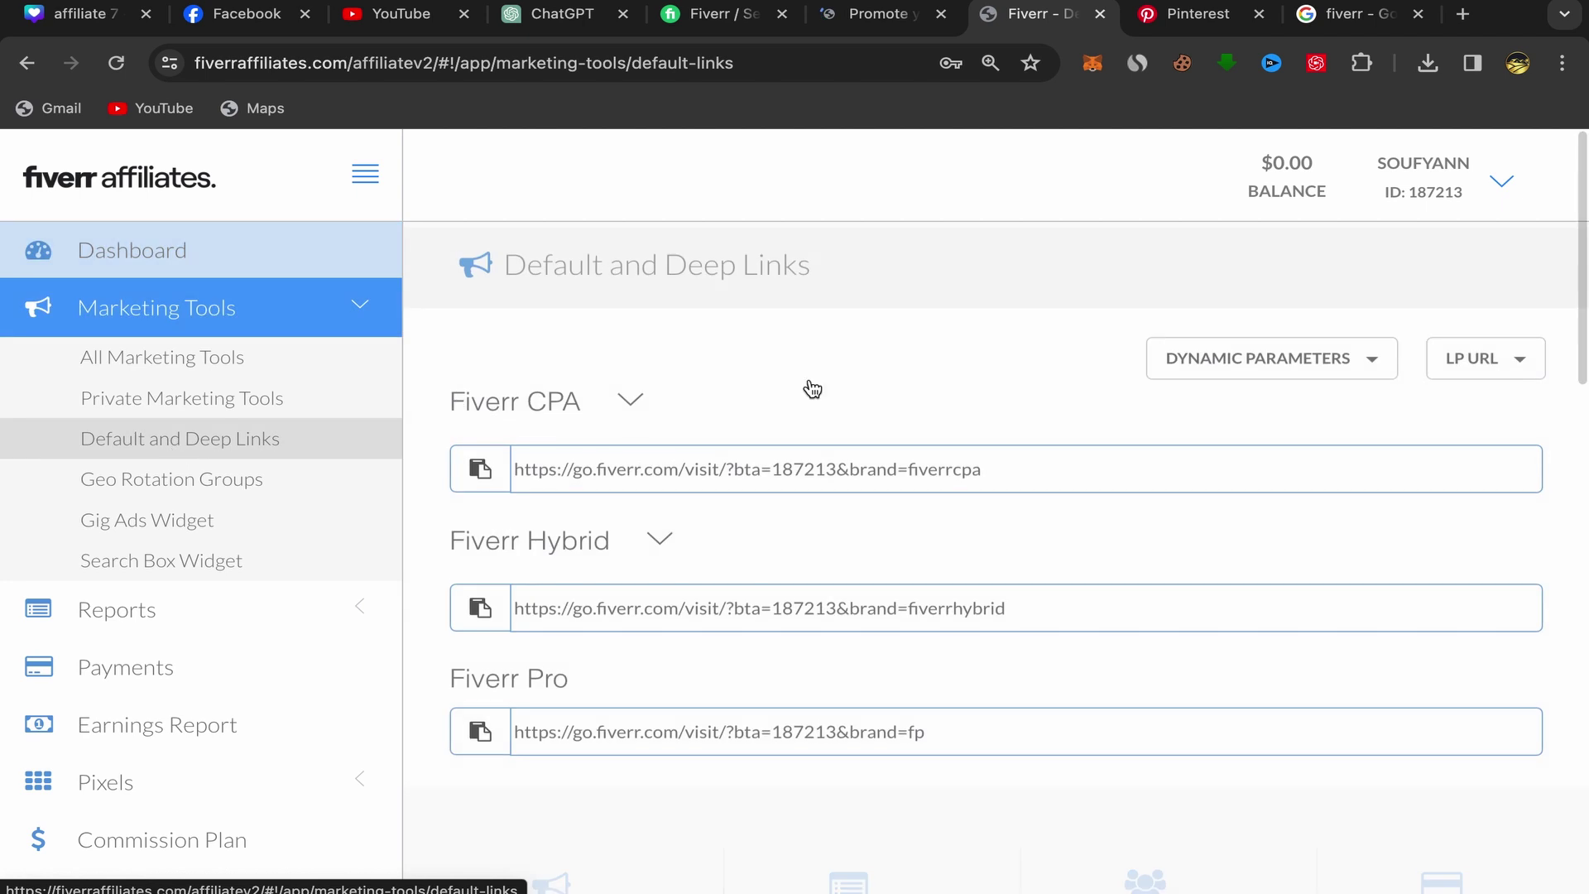
# Paste the copied gig address as the landing page URL to generate affiliate deep links for it
pyautogui.click(1509, 354)
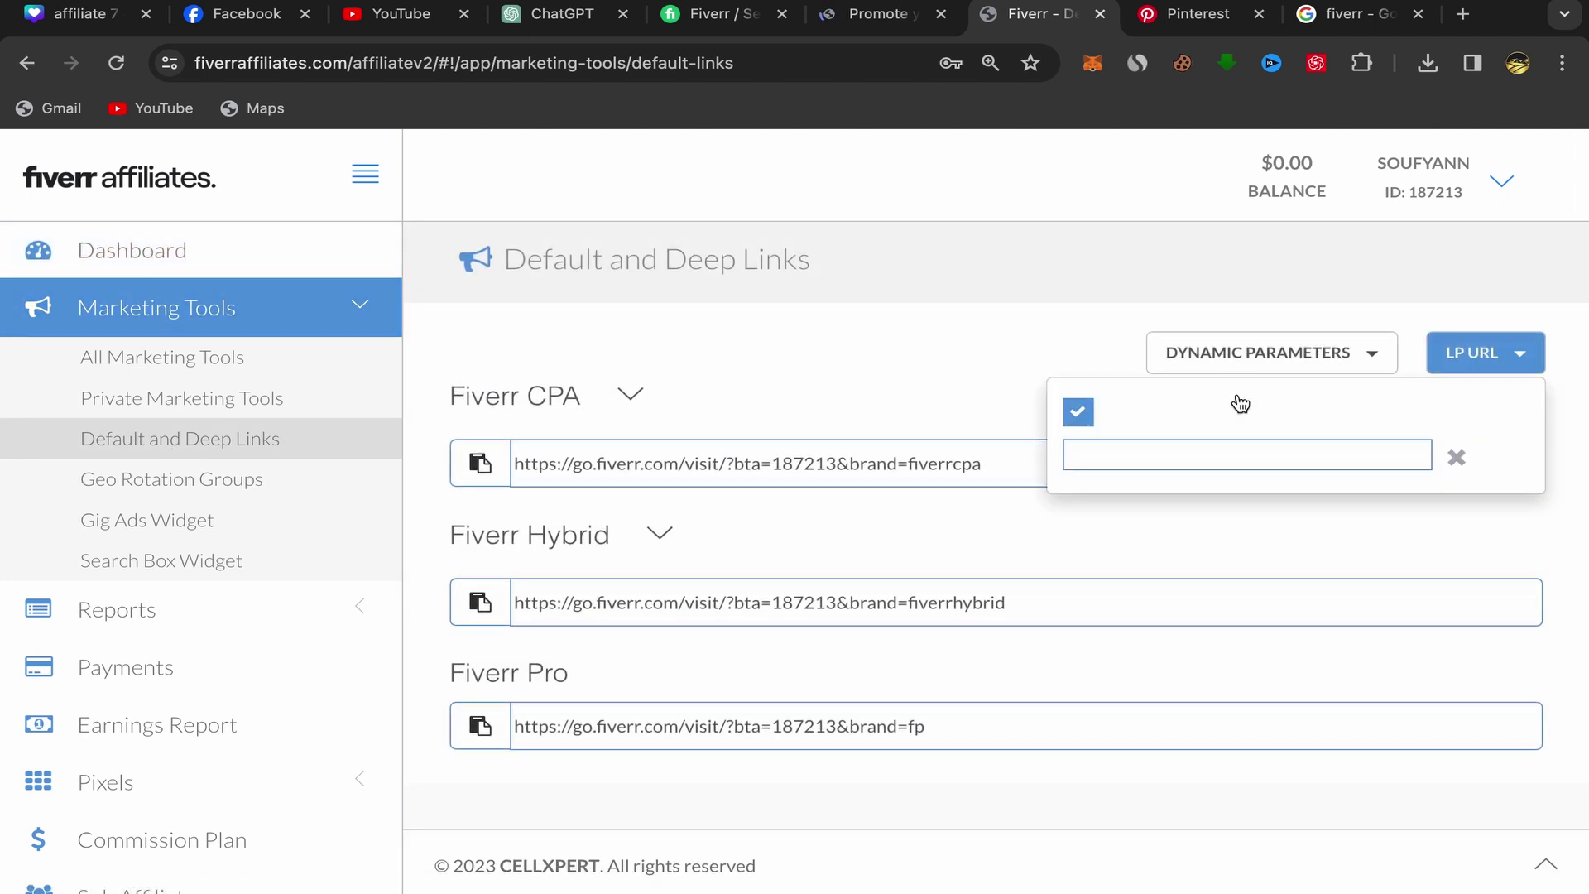
pyautogui.click(1081, 452)
pyautogui.rightClick(1086, 457)
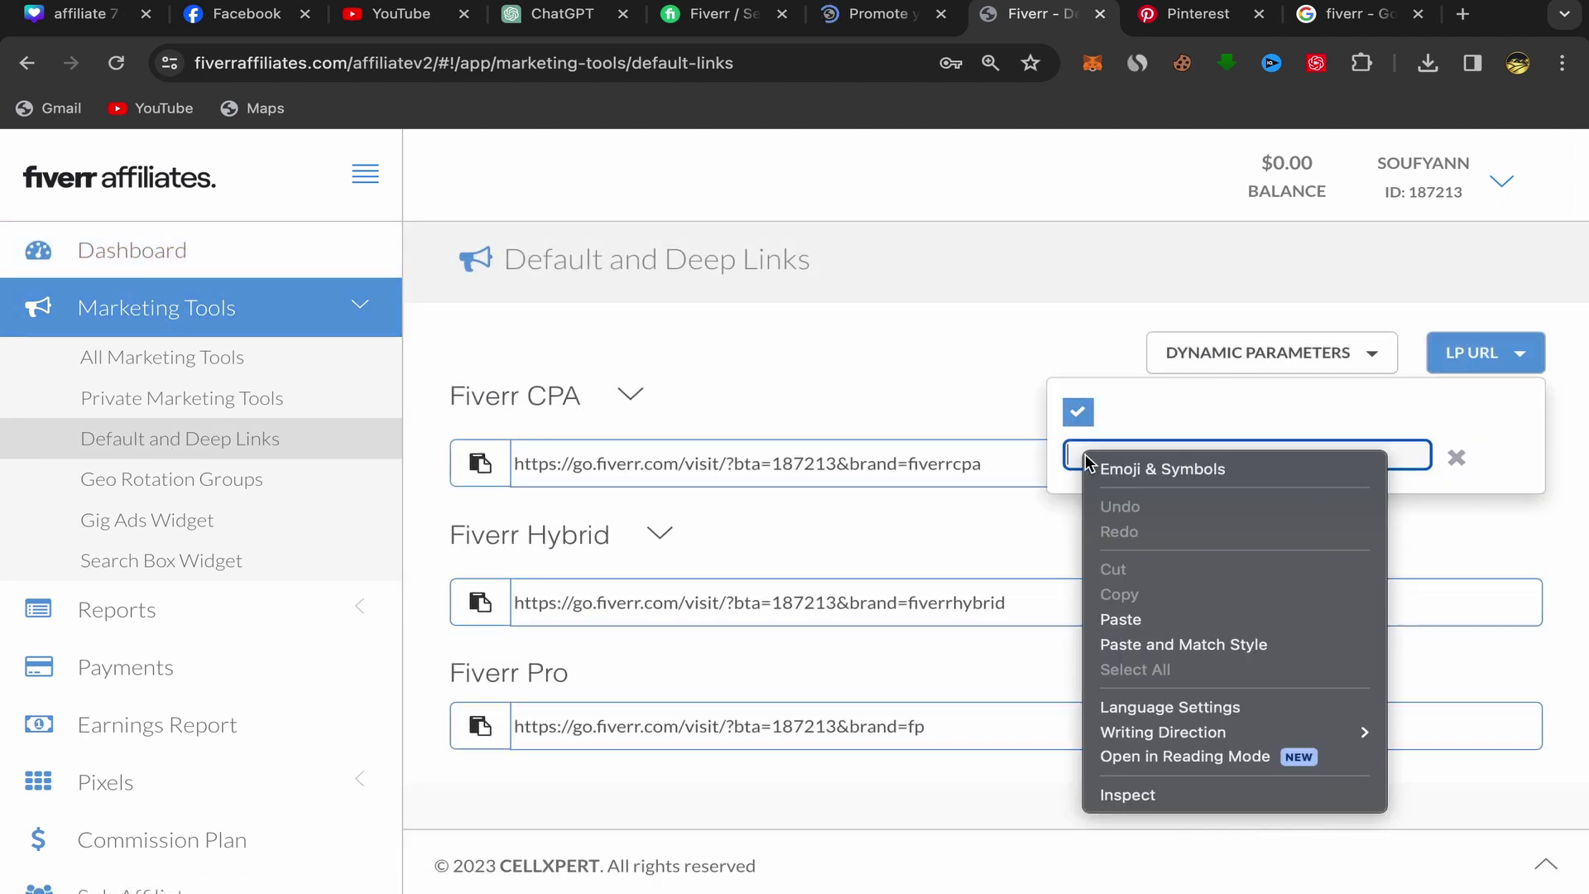
pyautogui.click(1136, 619)
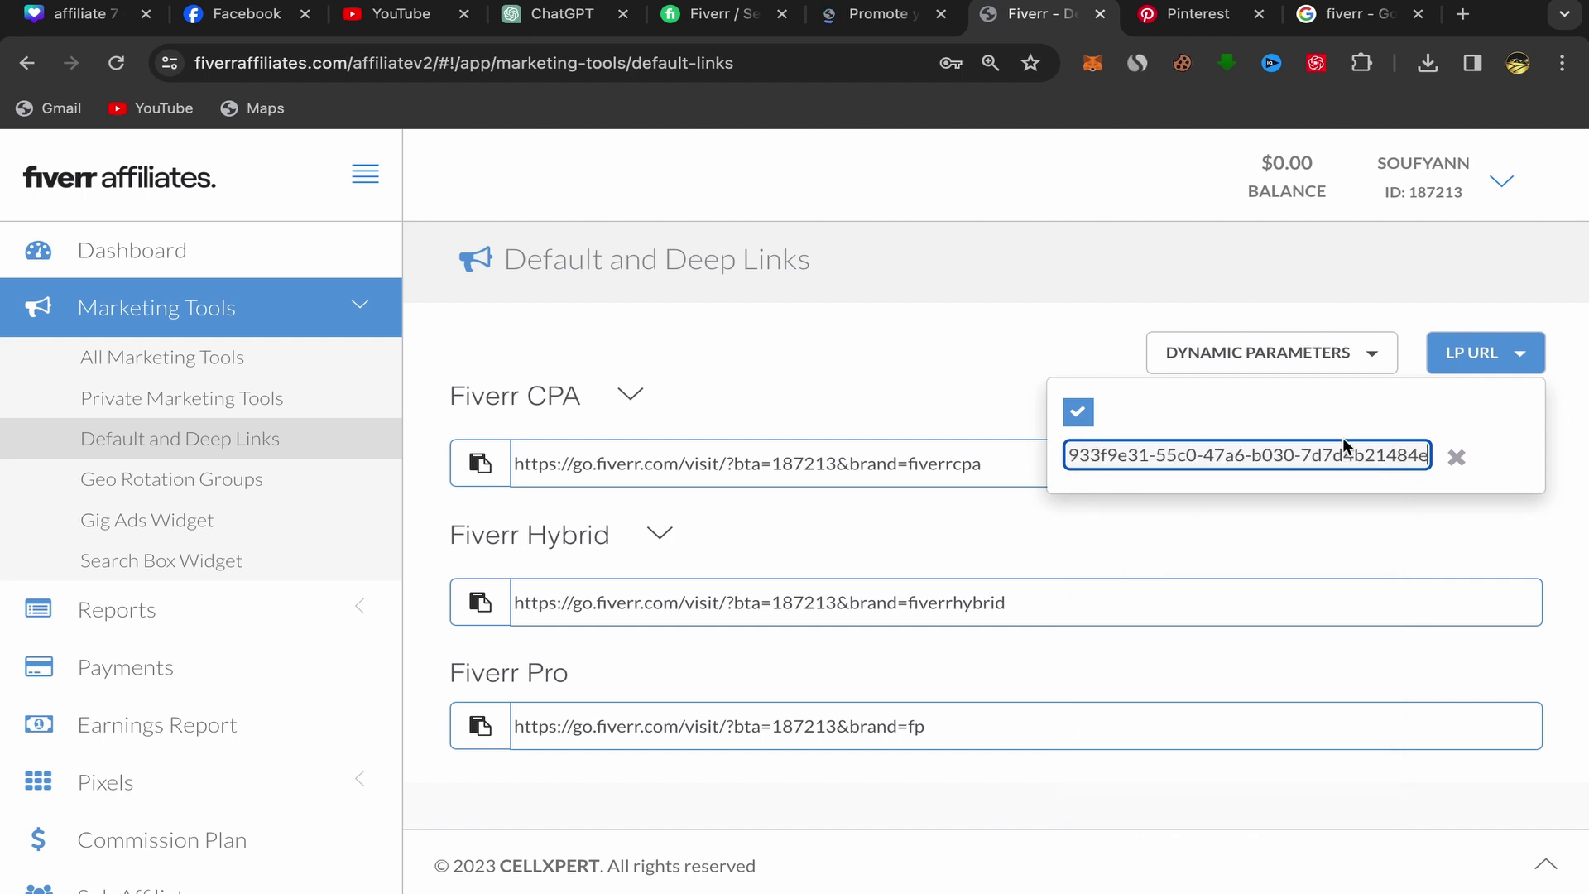
pyautogui.click(740, 349)
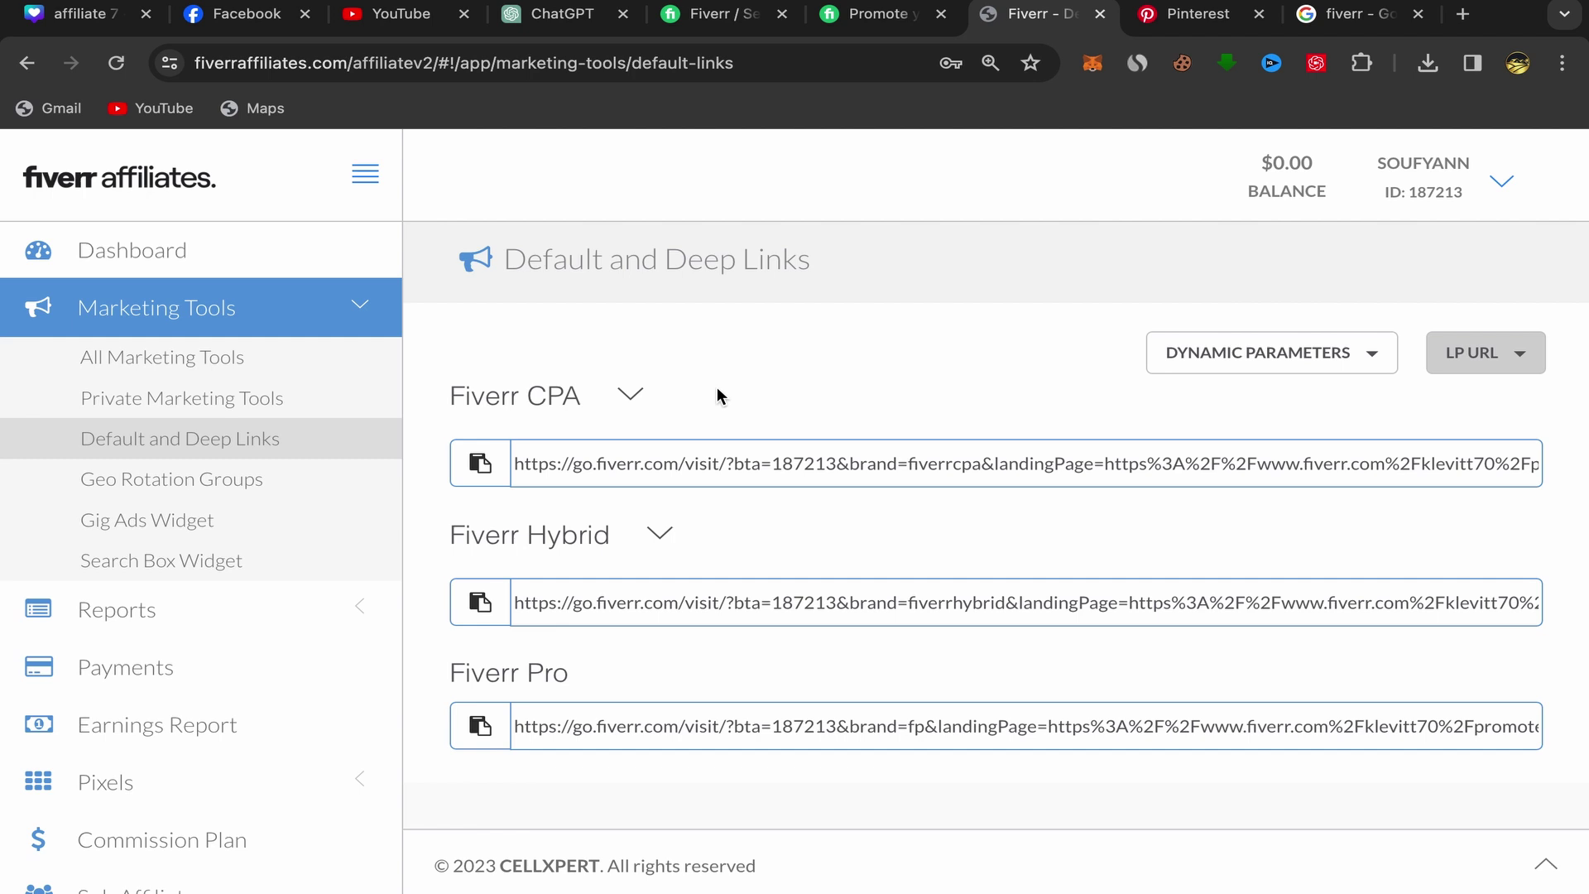
# Switch to Pinterest and look over the home feed
pyautogui.click(1190, 23)
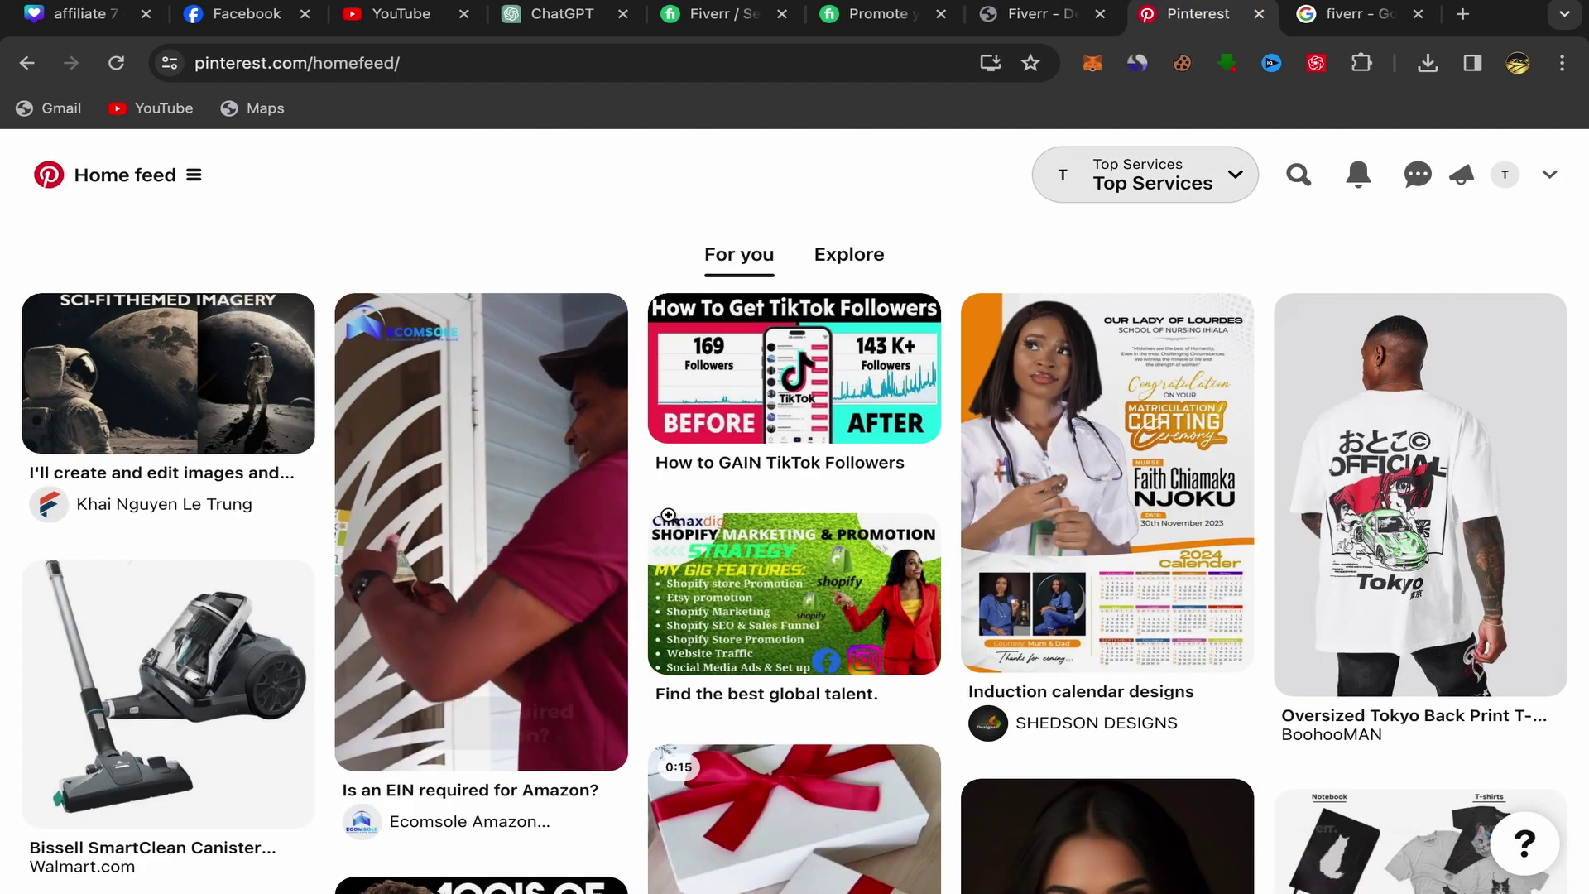
pyautogui.scroll(-5, 636, 547)
pyautogui.scroll(5, 636, 548)
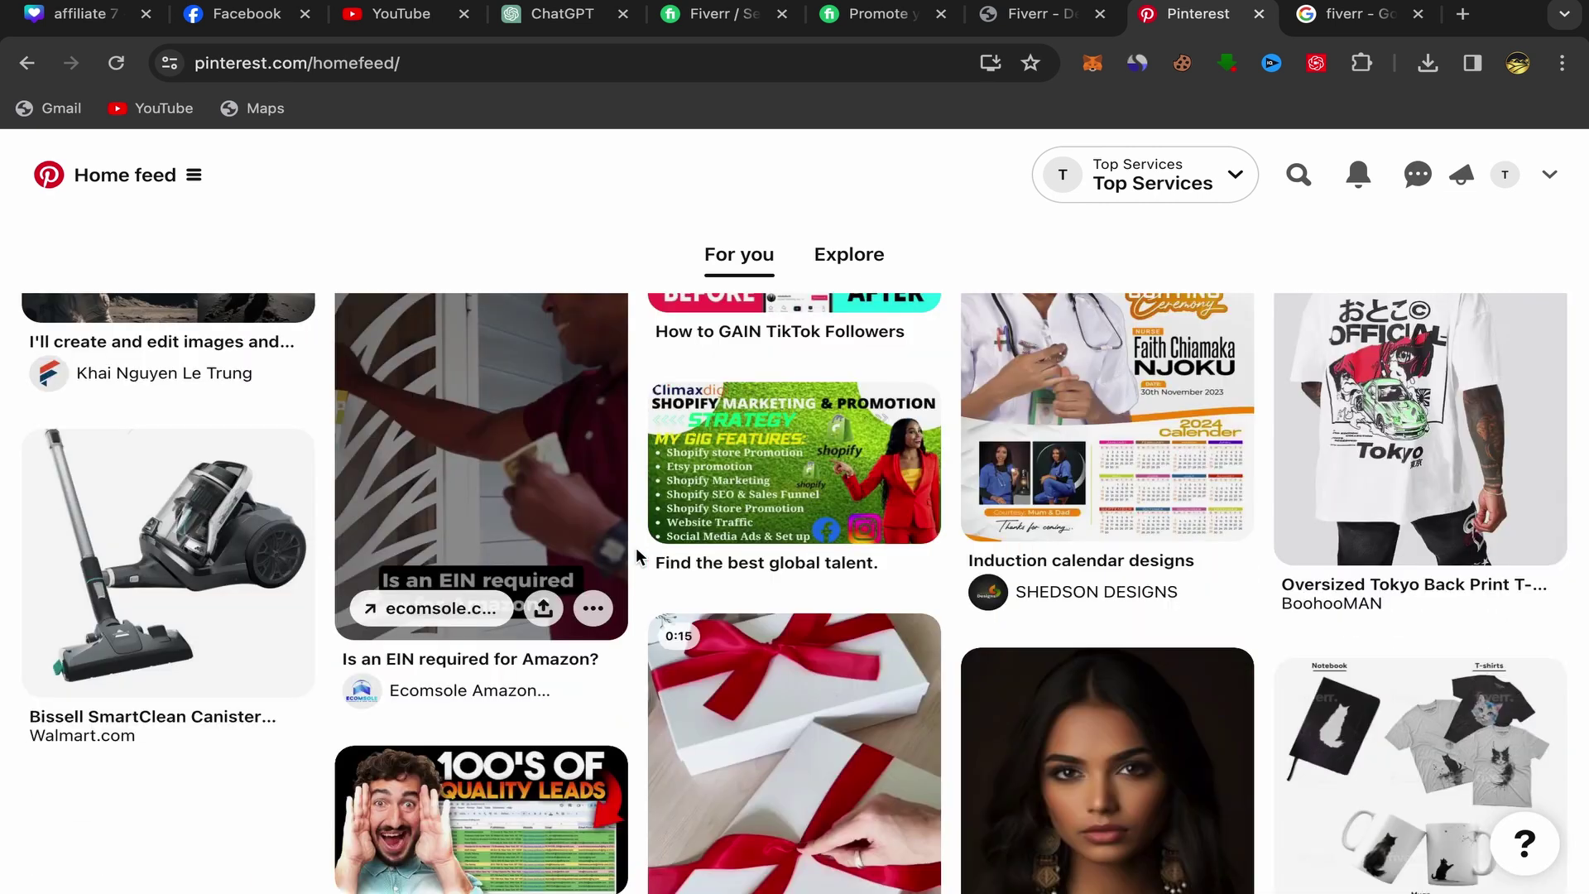
# Switch to the Google results and replace the query with a search for pinterest
pyautogui.click(1357, 14)
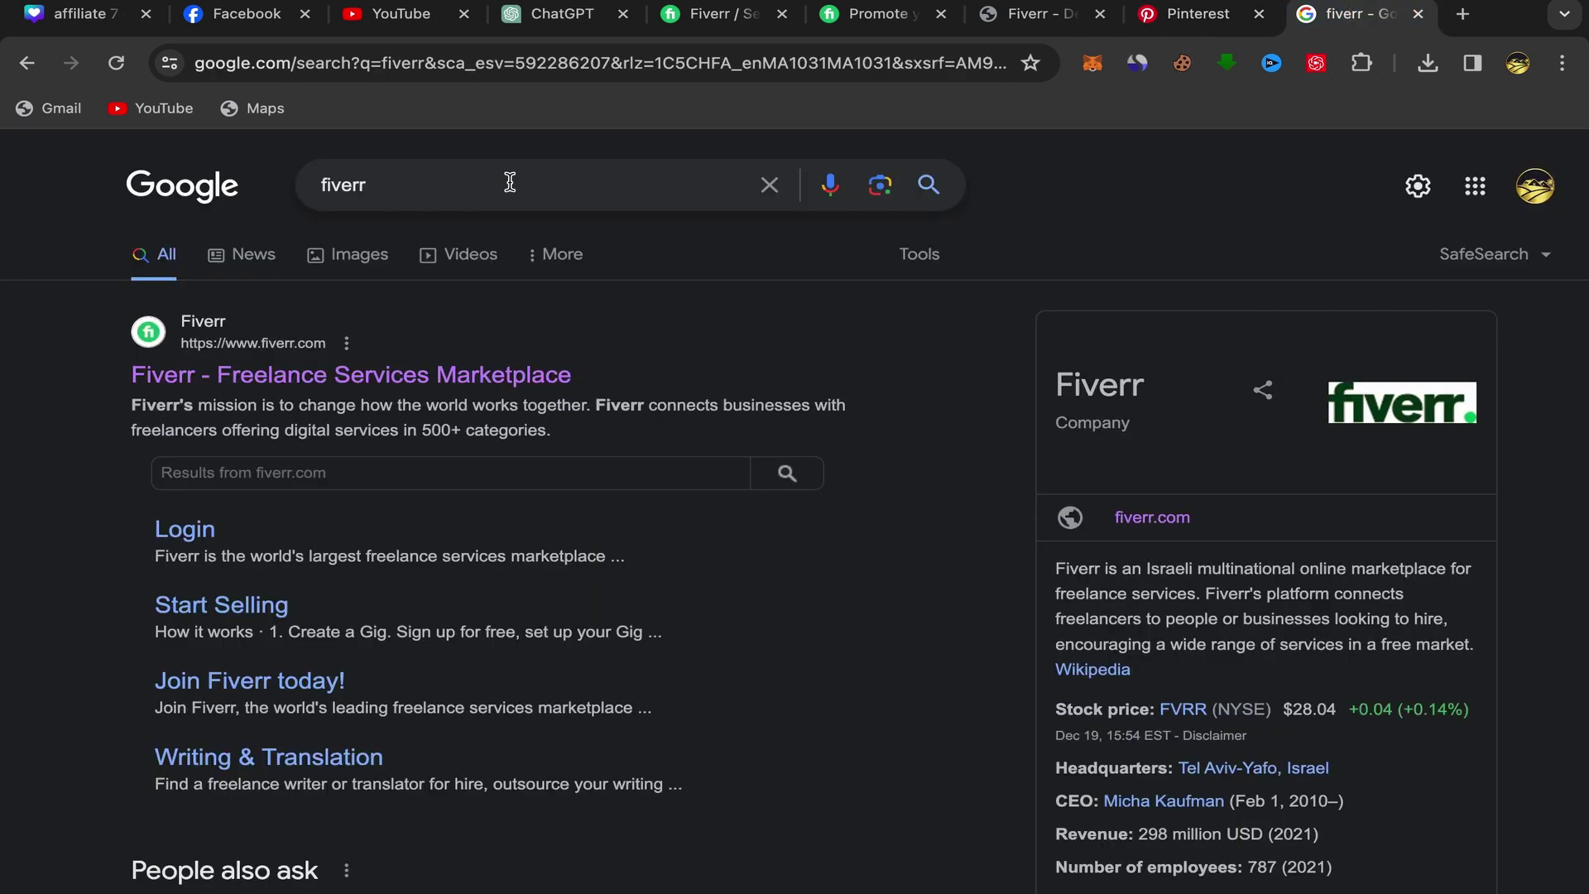
pyautogui.click(390, 198)
pyautogui.press('BackSpace')
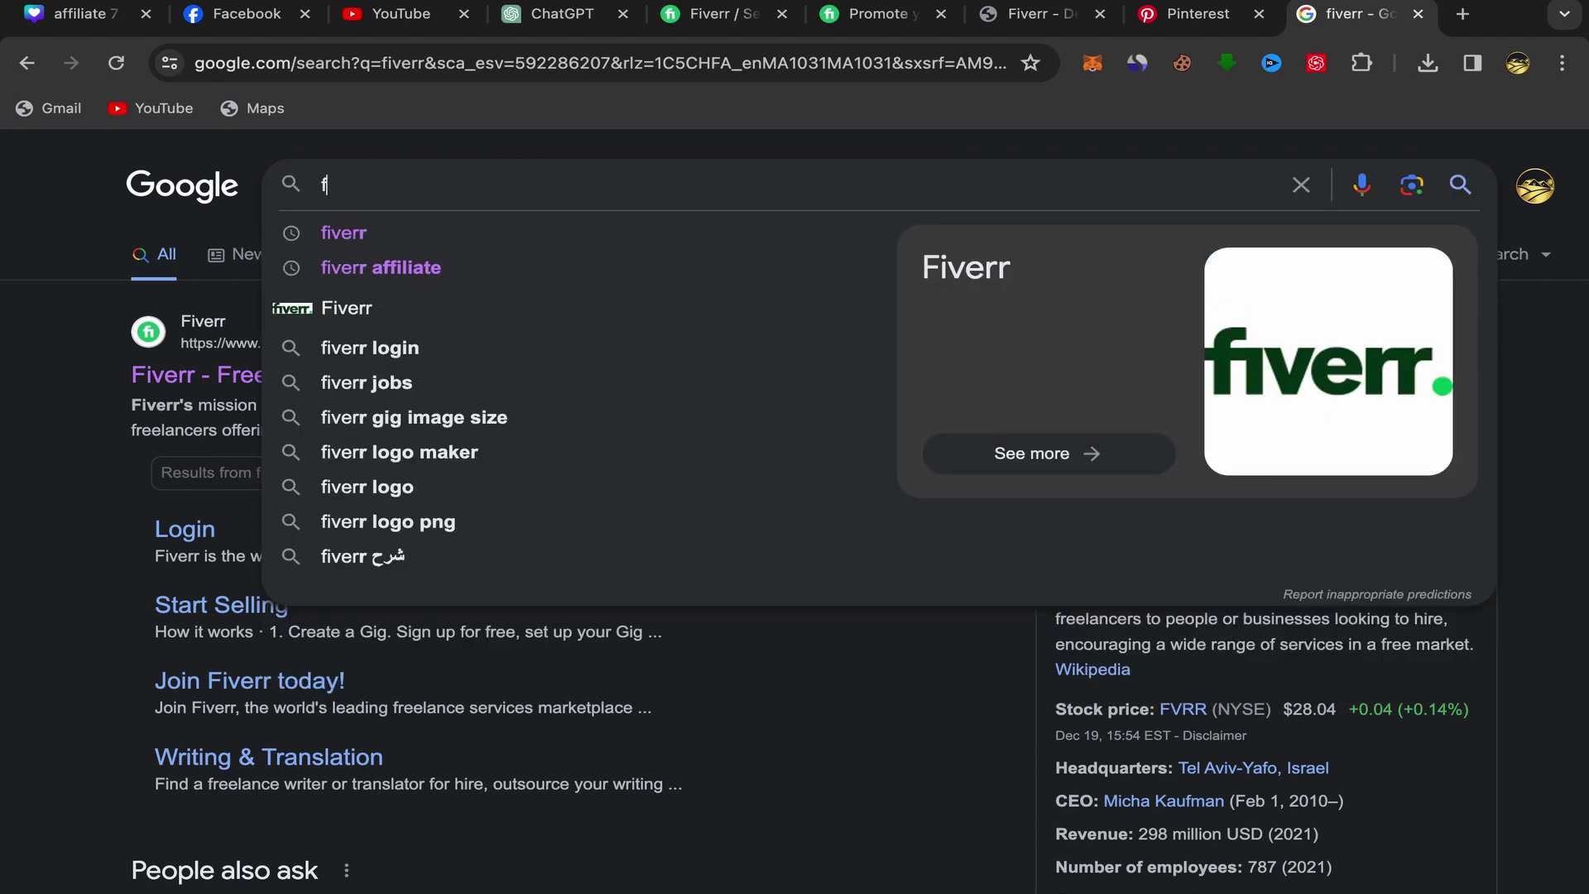
pyautogui.press('BackSpace')
pyautogui.write('pin')
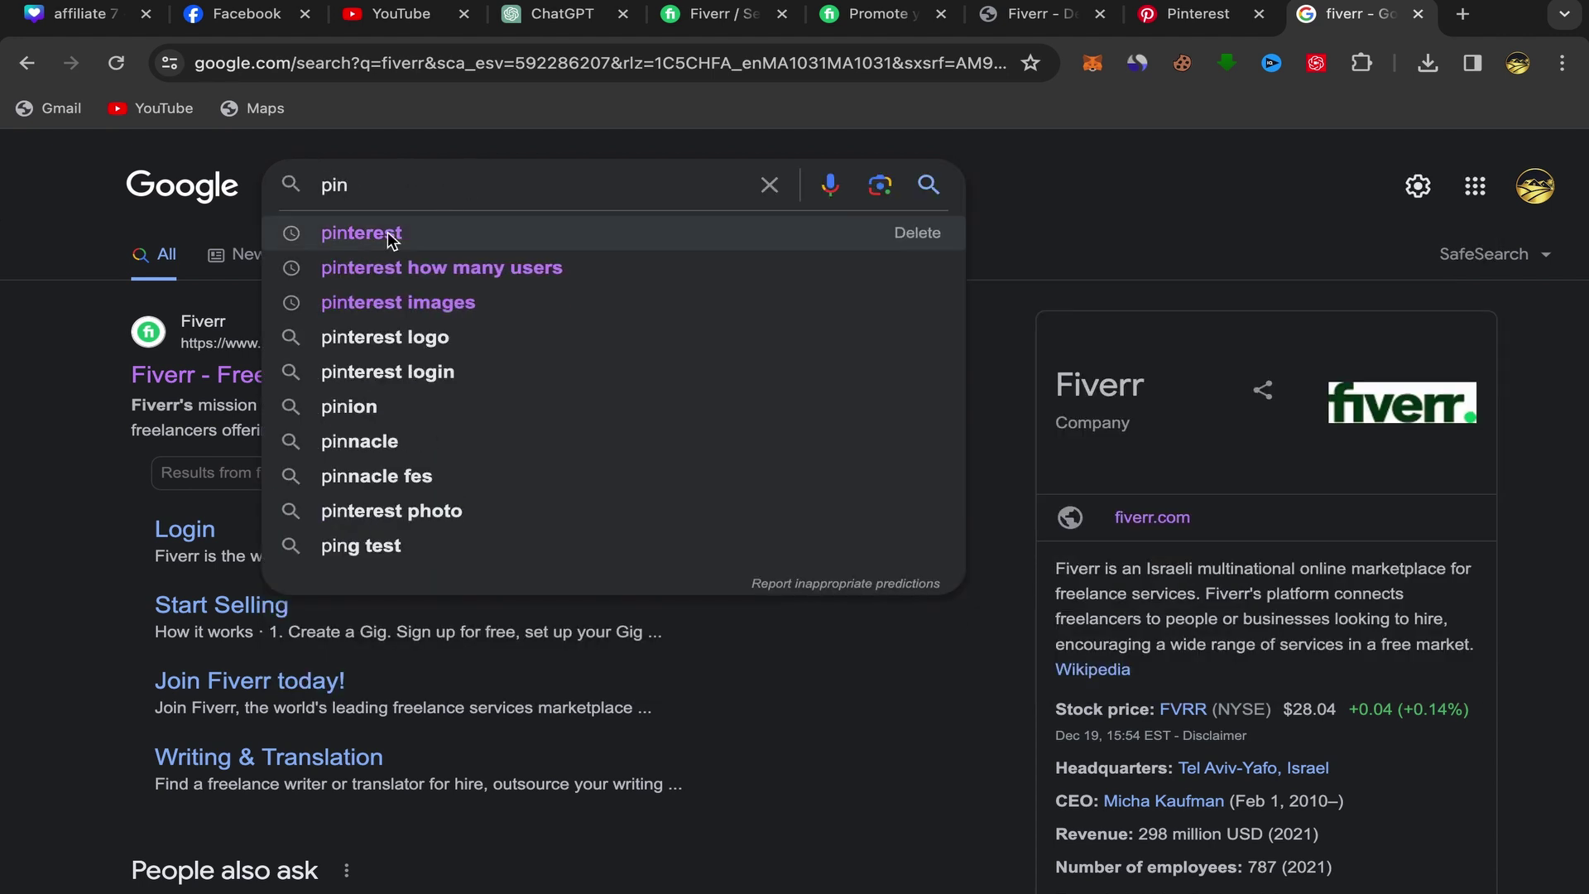
pyautogui.click(388, 234)
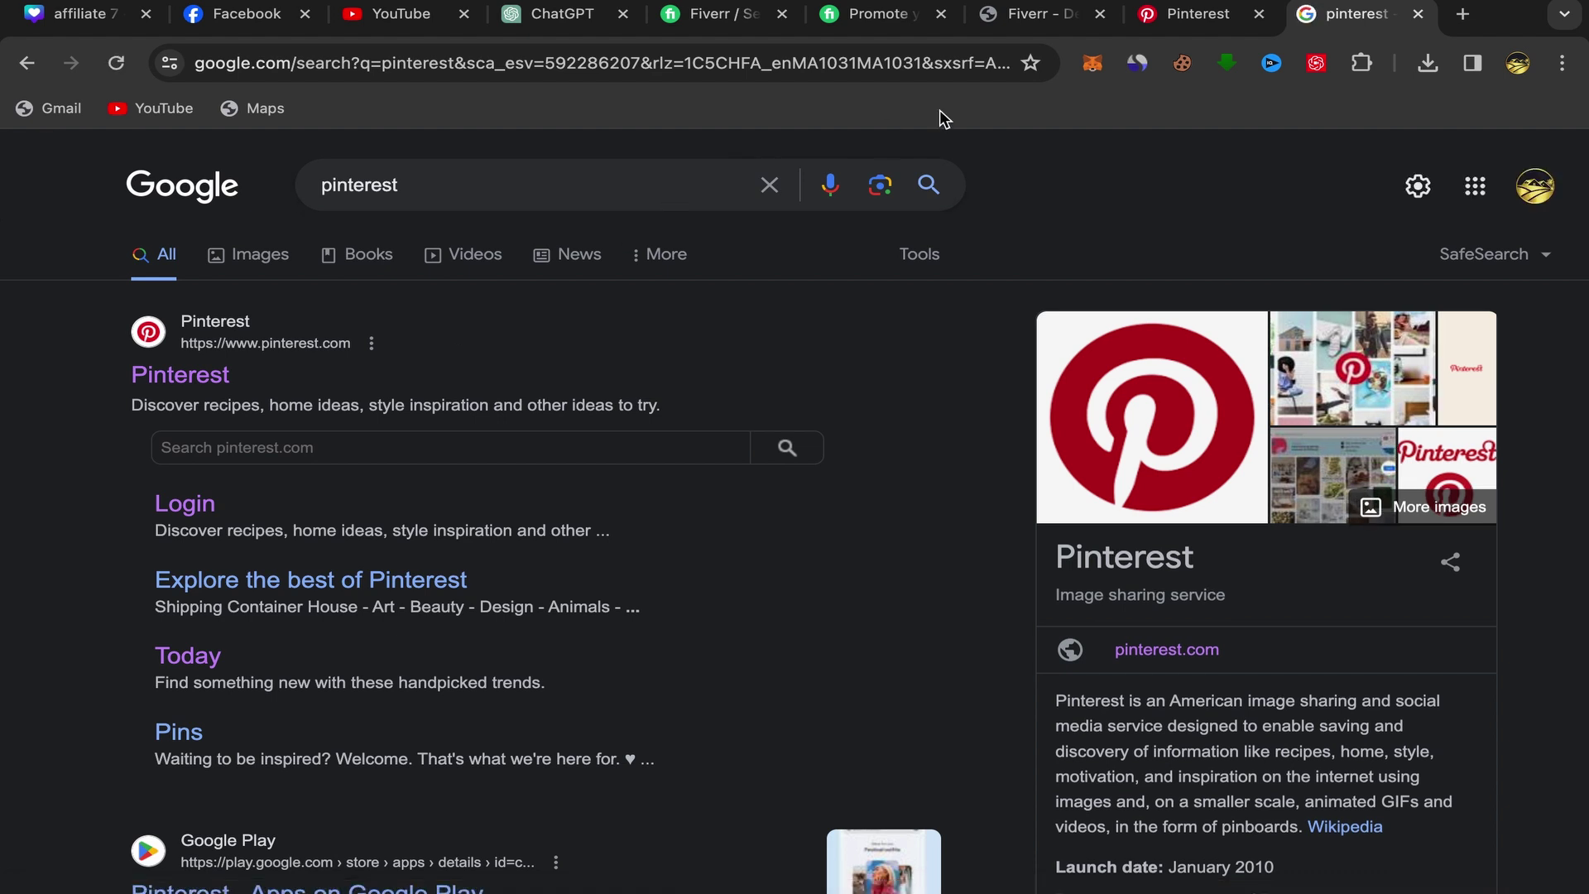
# Return to the Pinterest home feed and open the Create Pin page
pyautogui.click(1176, 17)
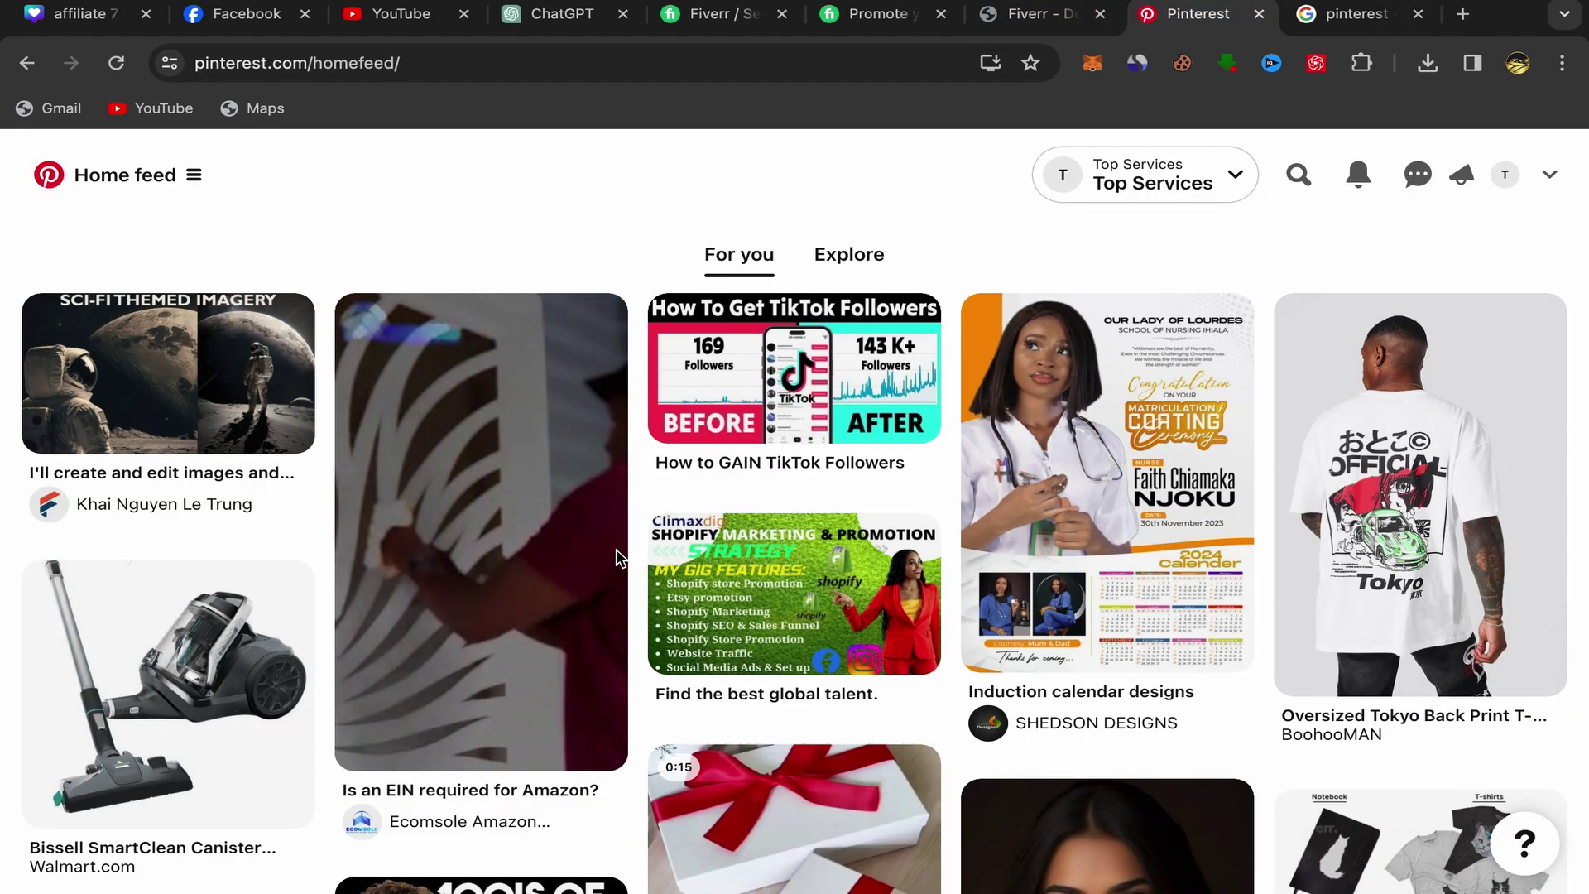
pyautogui.scroll(-5, 1109, 414)
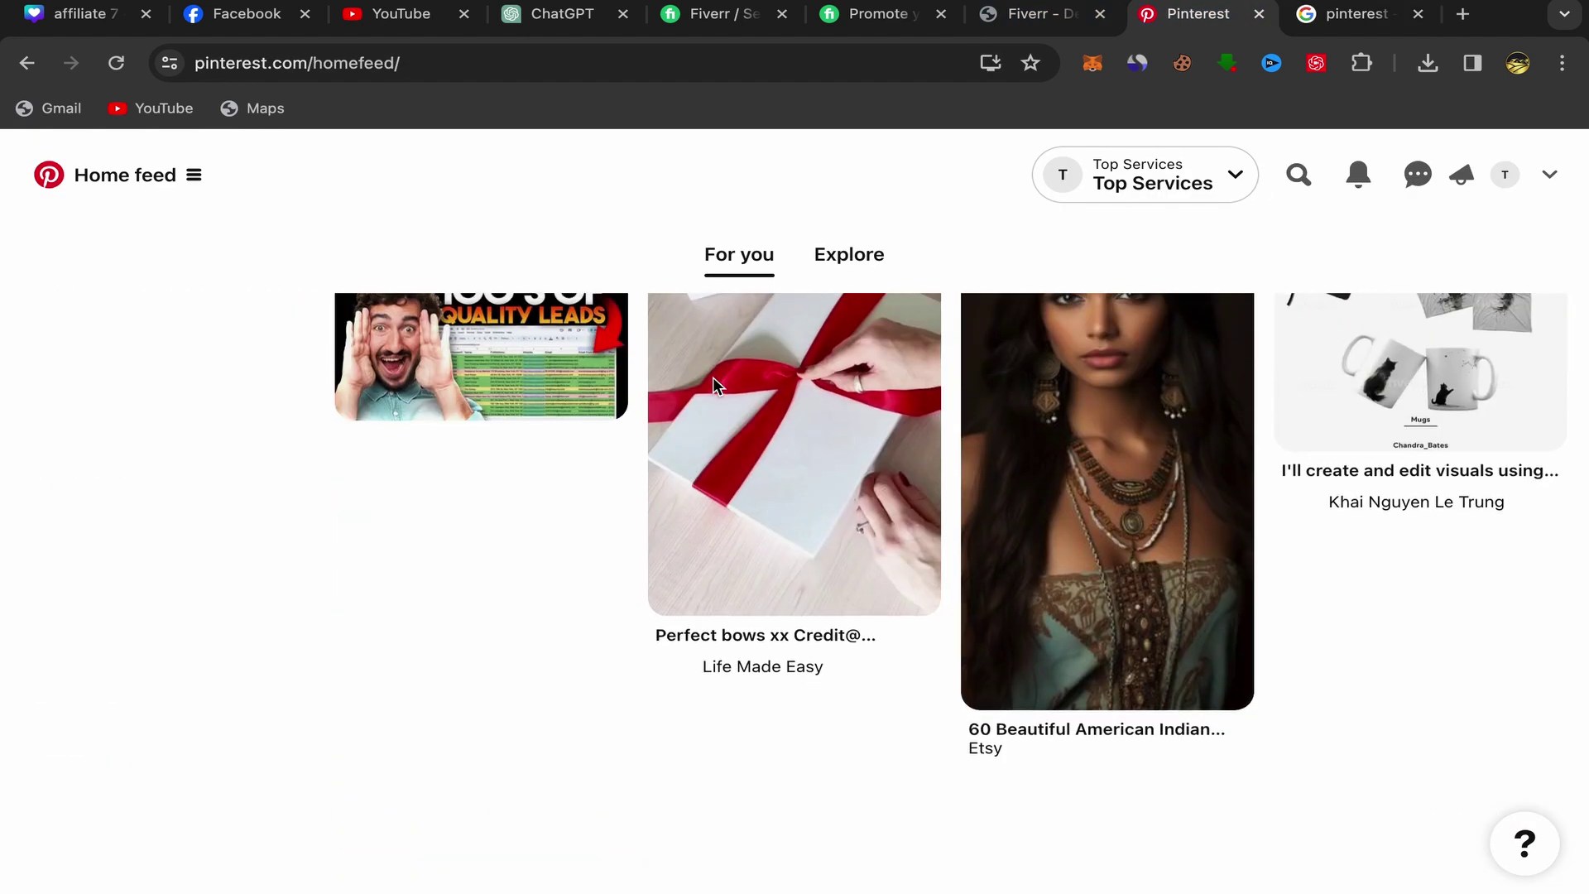
pyautogui.scroll(6, 698, 381)
pyautogui.scroll(2, 698, 381)
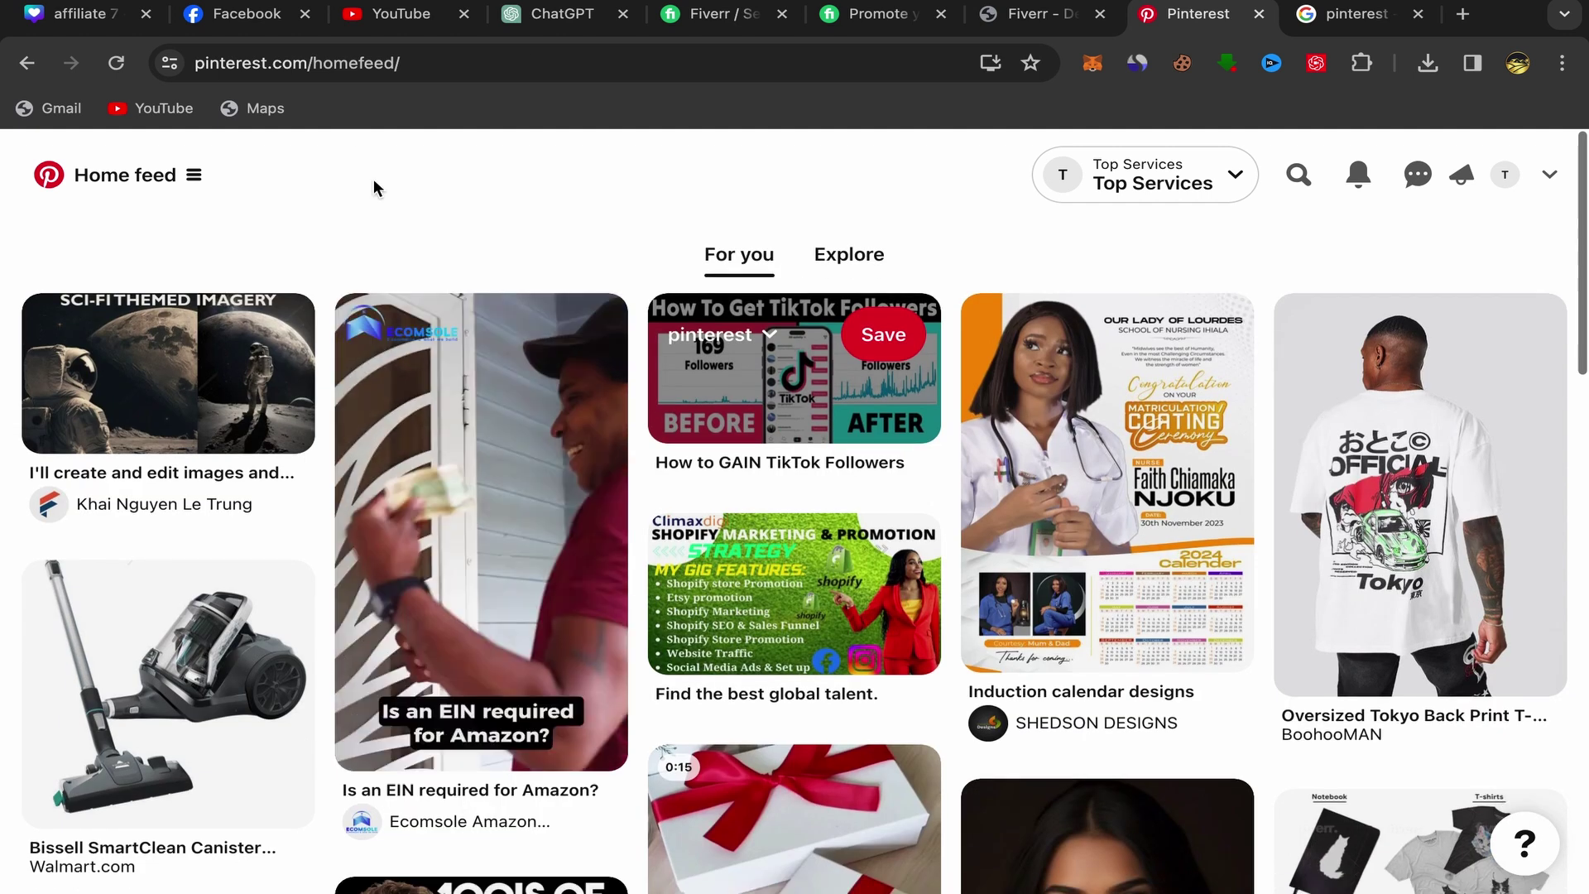
pyautogui.click(126, 174)
pyautogui.click(396, 383)
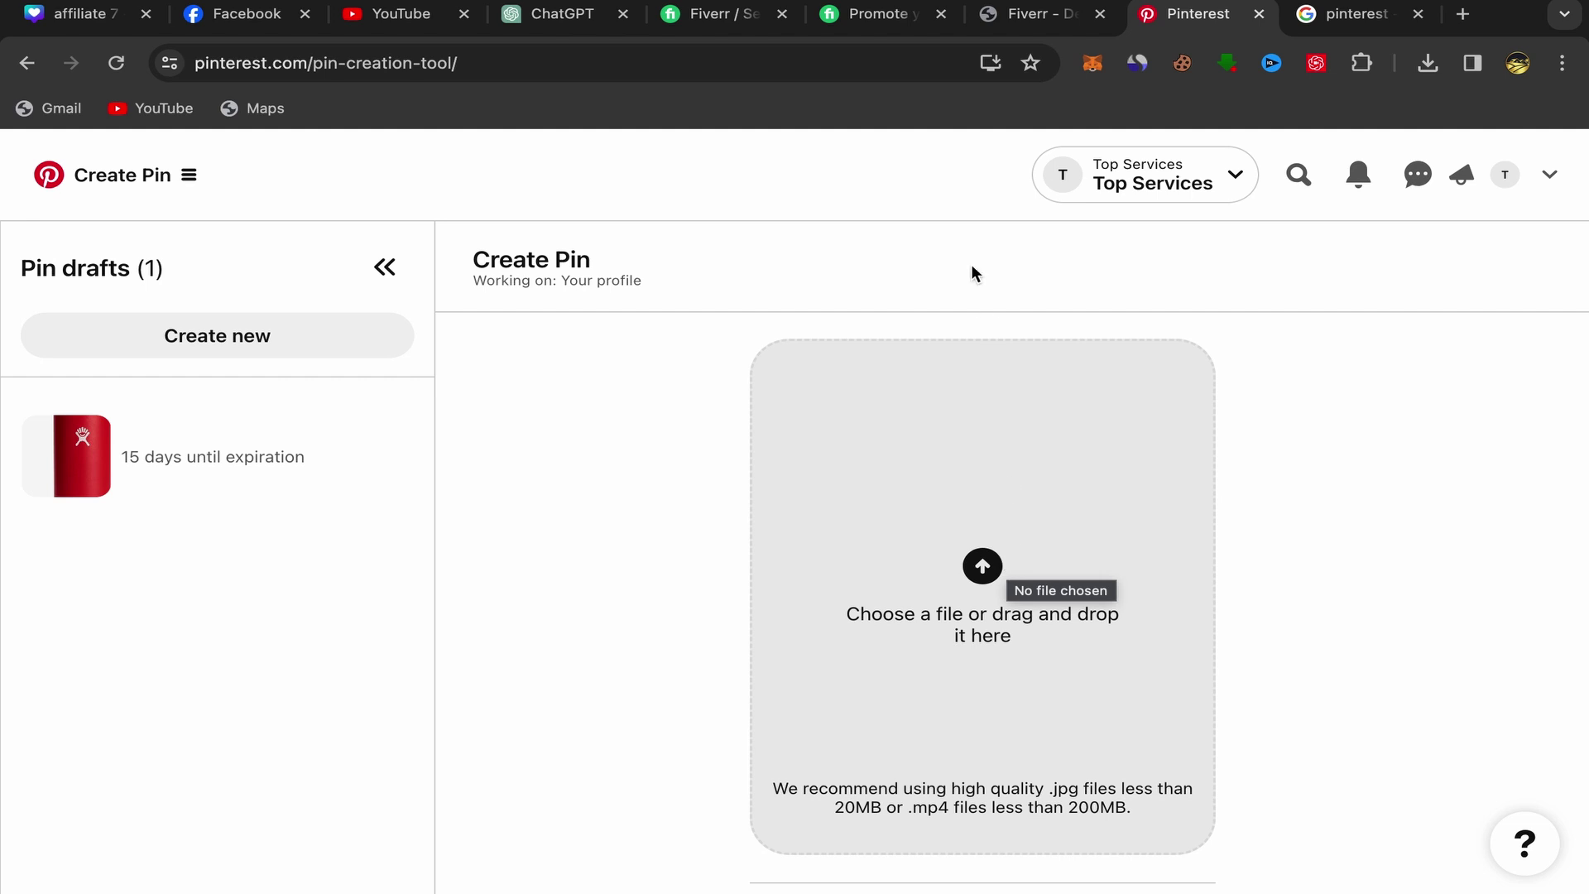
# Return to the Etsy promotion gig on Fiverr and enlarge the second image in its gallery
pyautogui.click(881, 23)
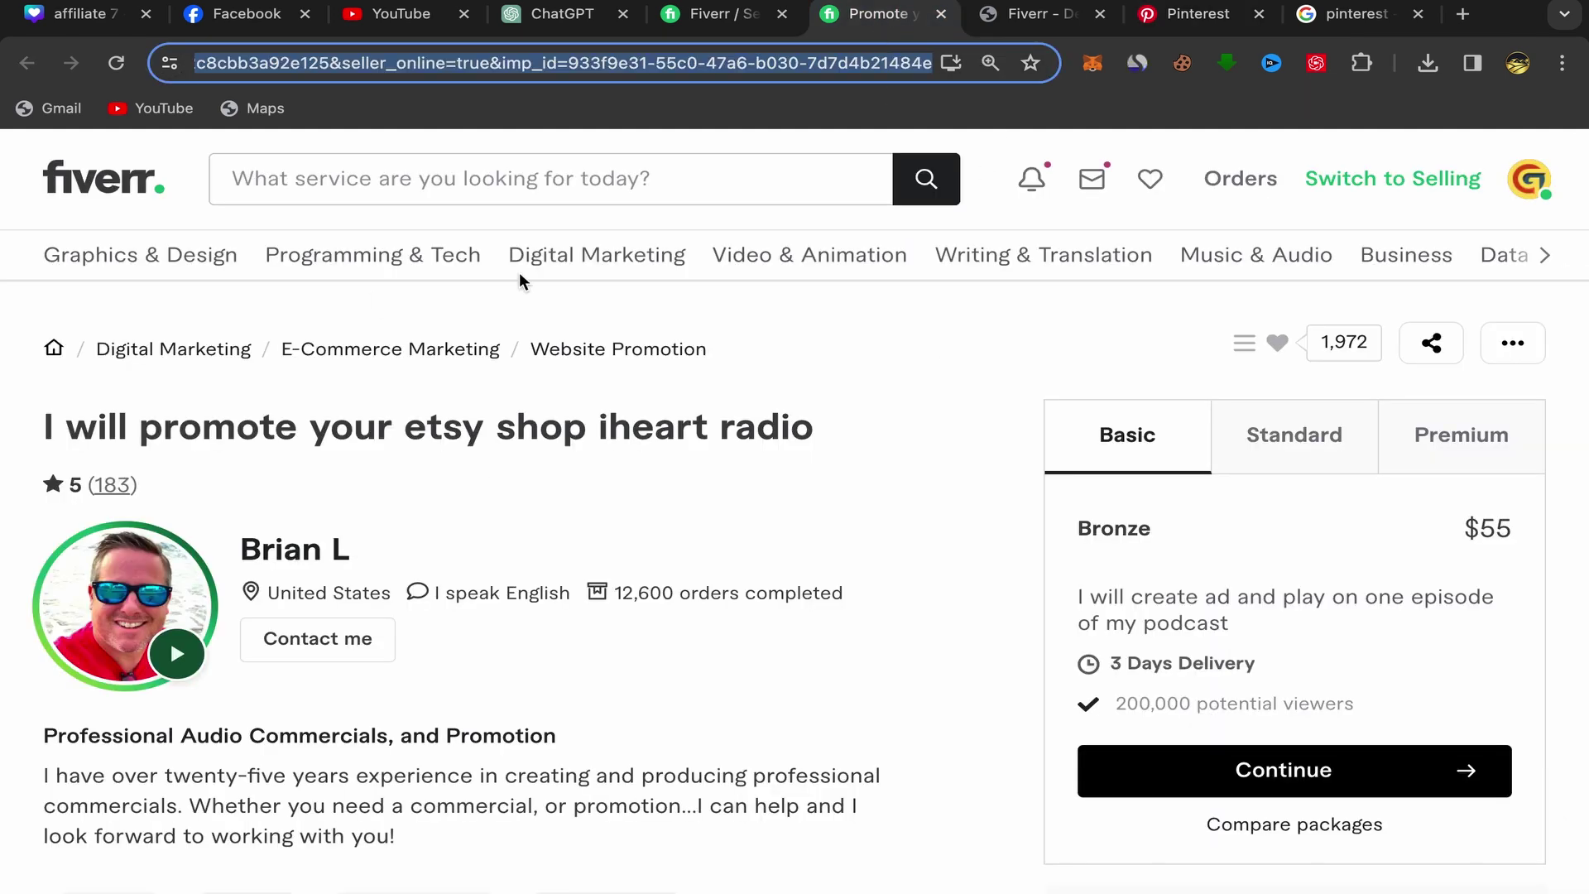
pyautogui.click(815, 490)
pyautogui.scroll(-15, 811, 478)
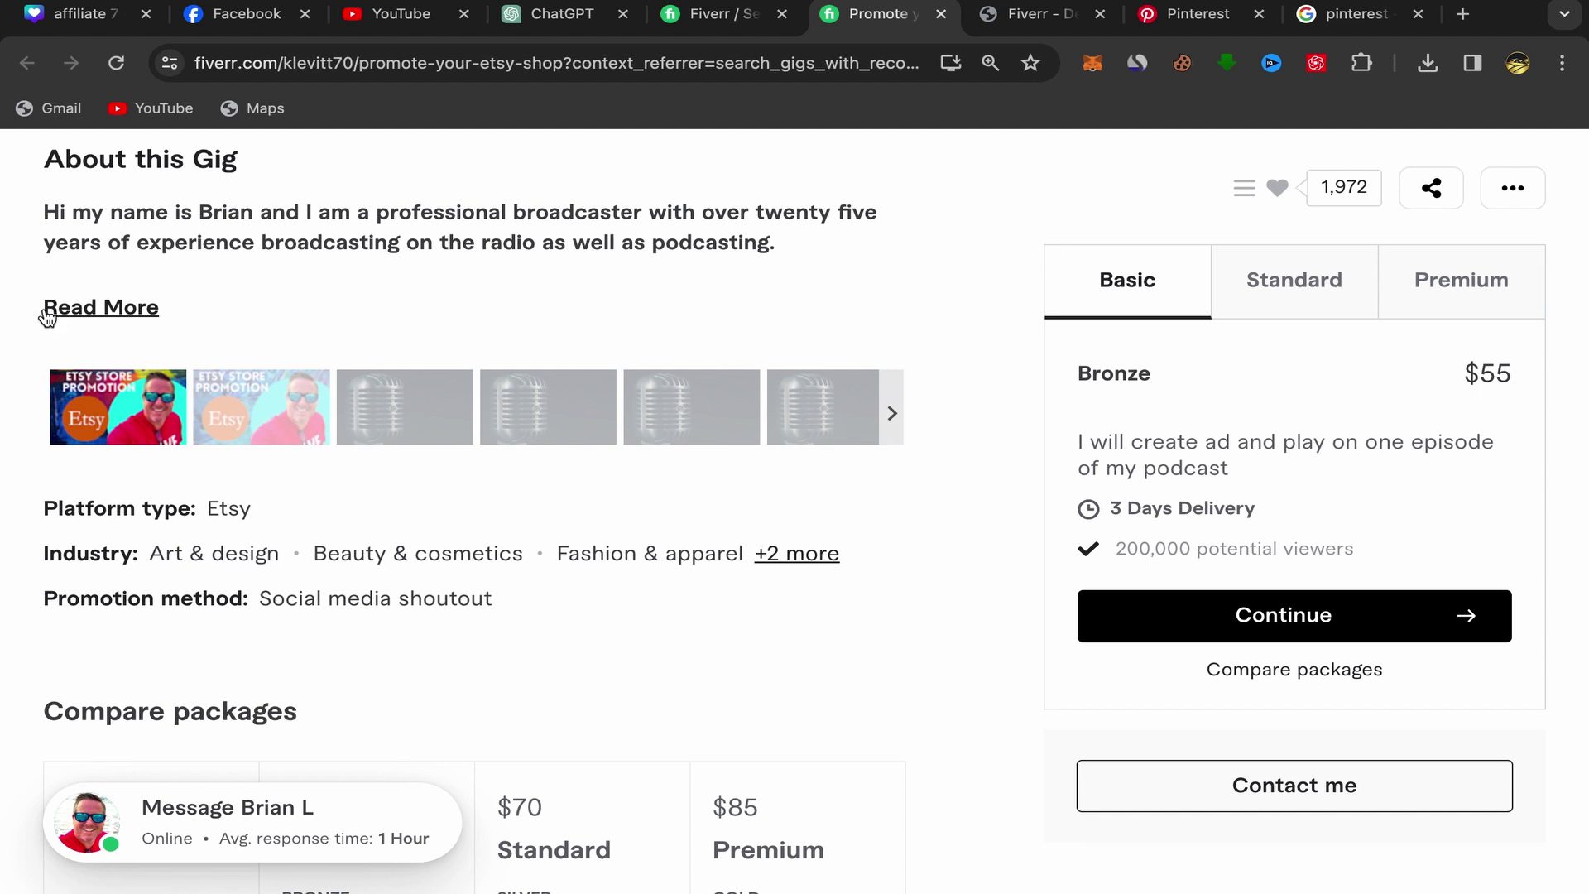
pyautogui.click(126, 398)
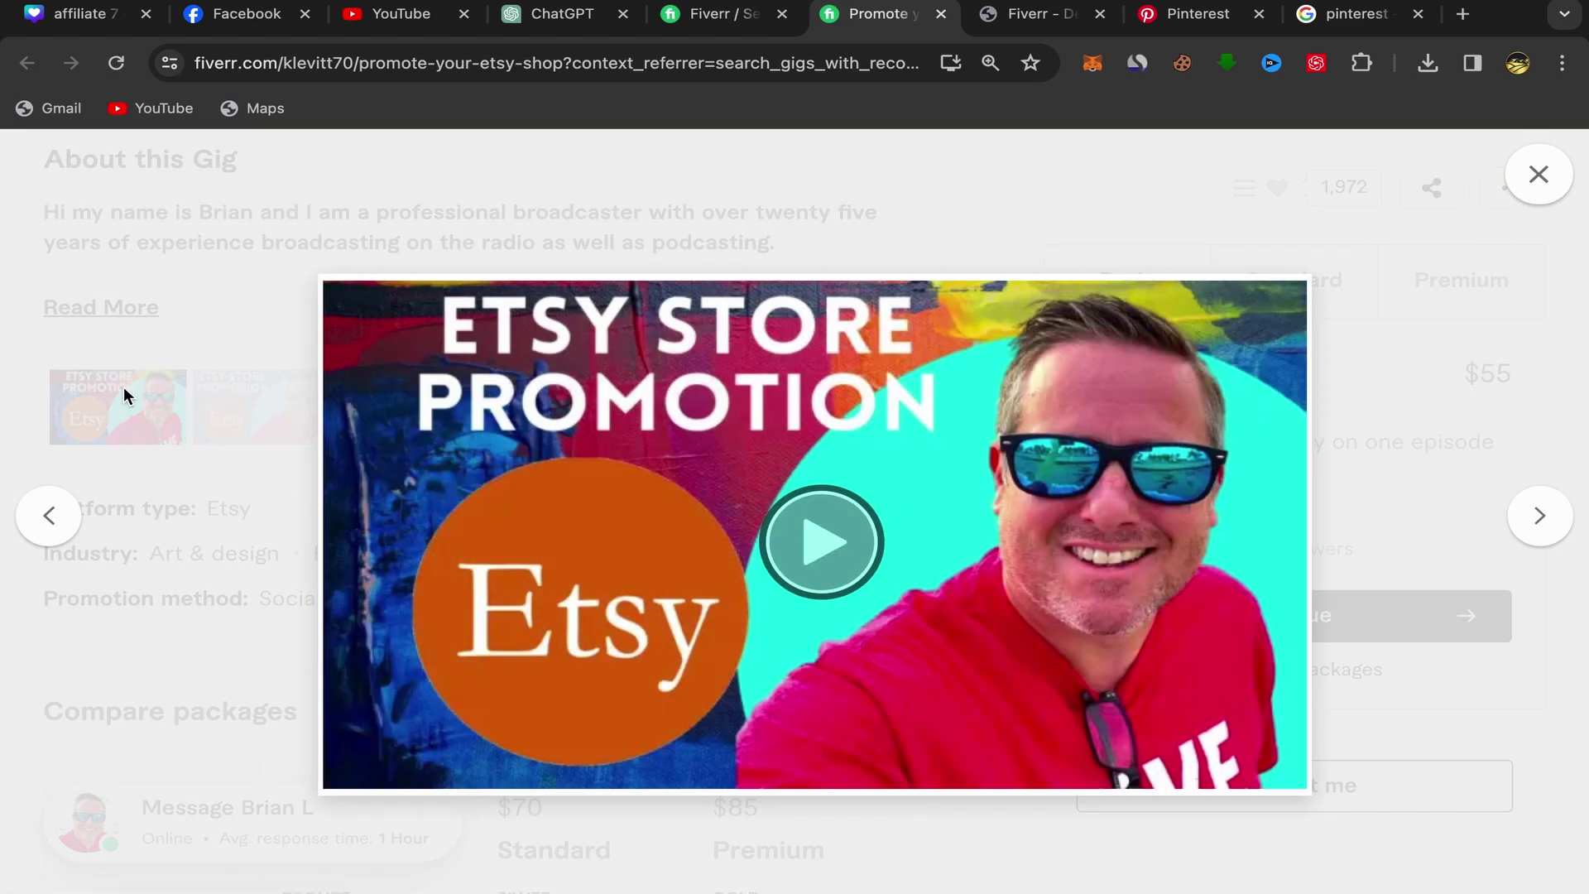
pyautogui.click(1540, 516)
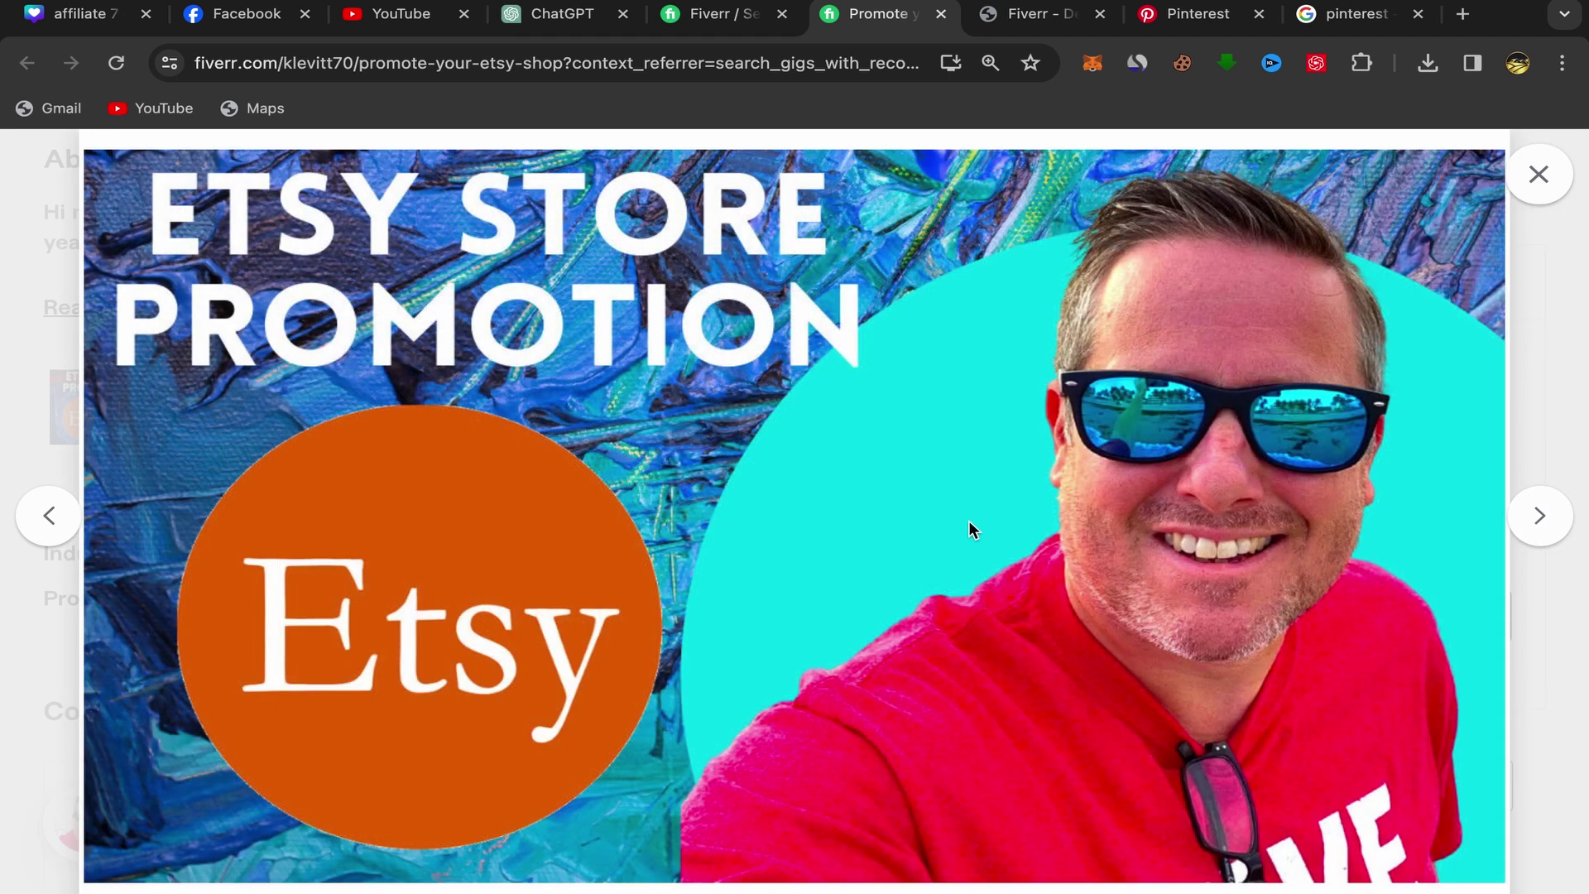
# Save the enlarged Etsy Store Promotion image to Downloads under the name promotion, and close the gallery
pyautogui.rightClick(961, 356)
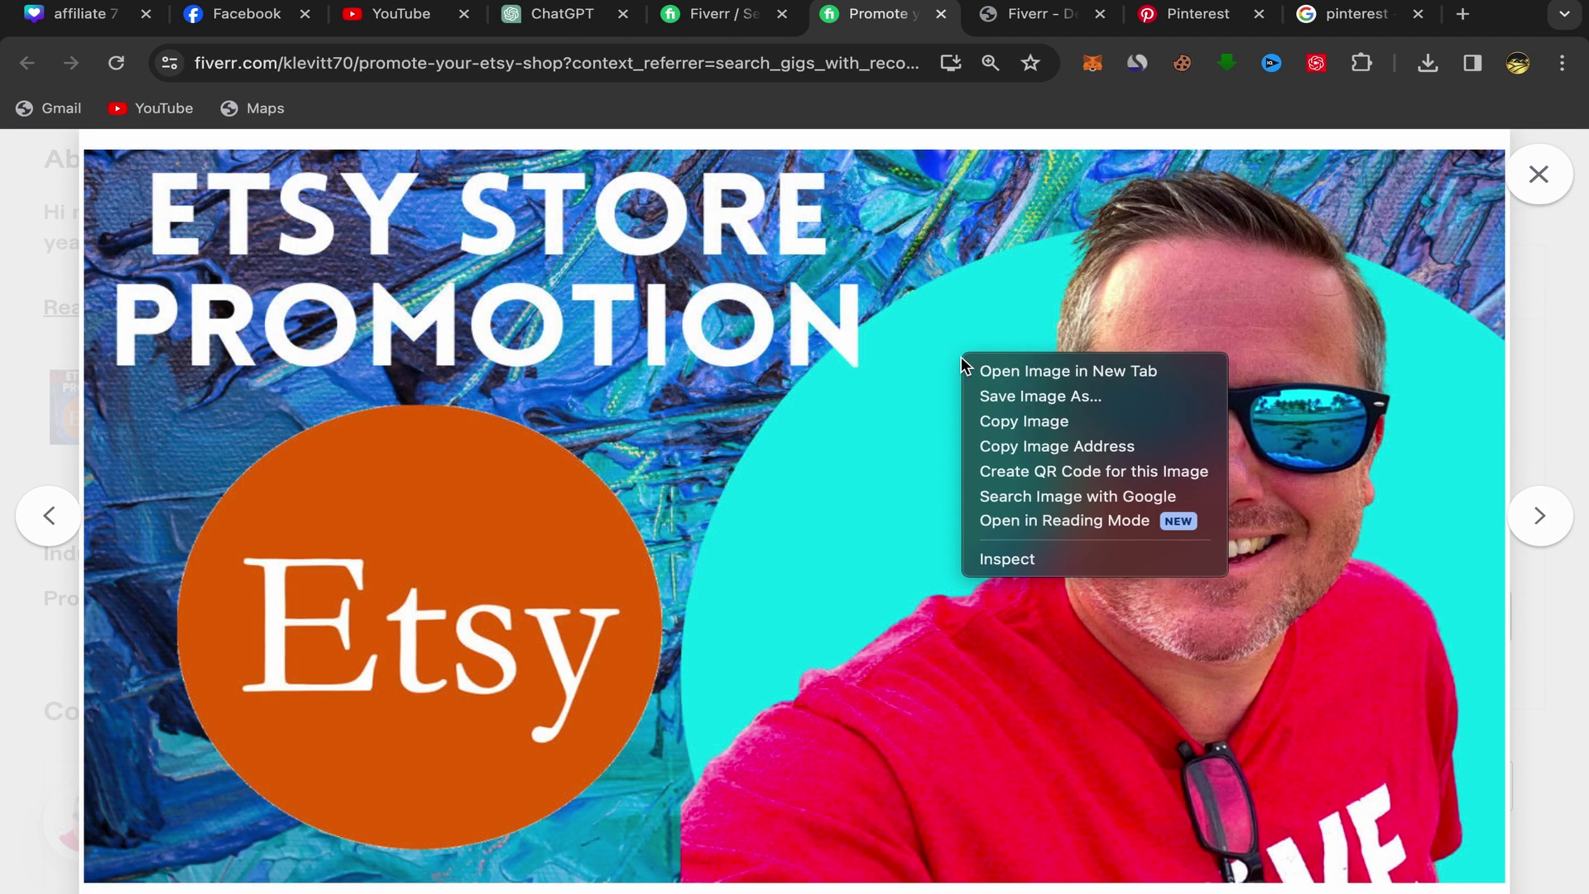
pyautogui.click(1060, 399)
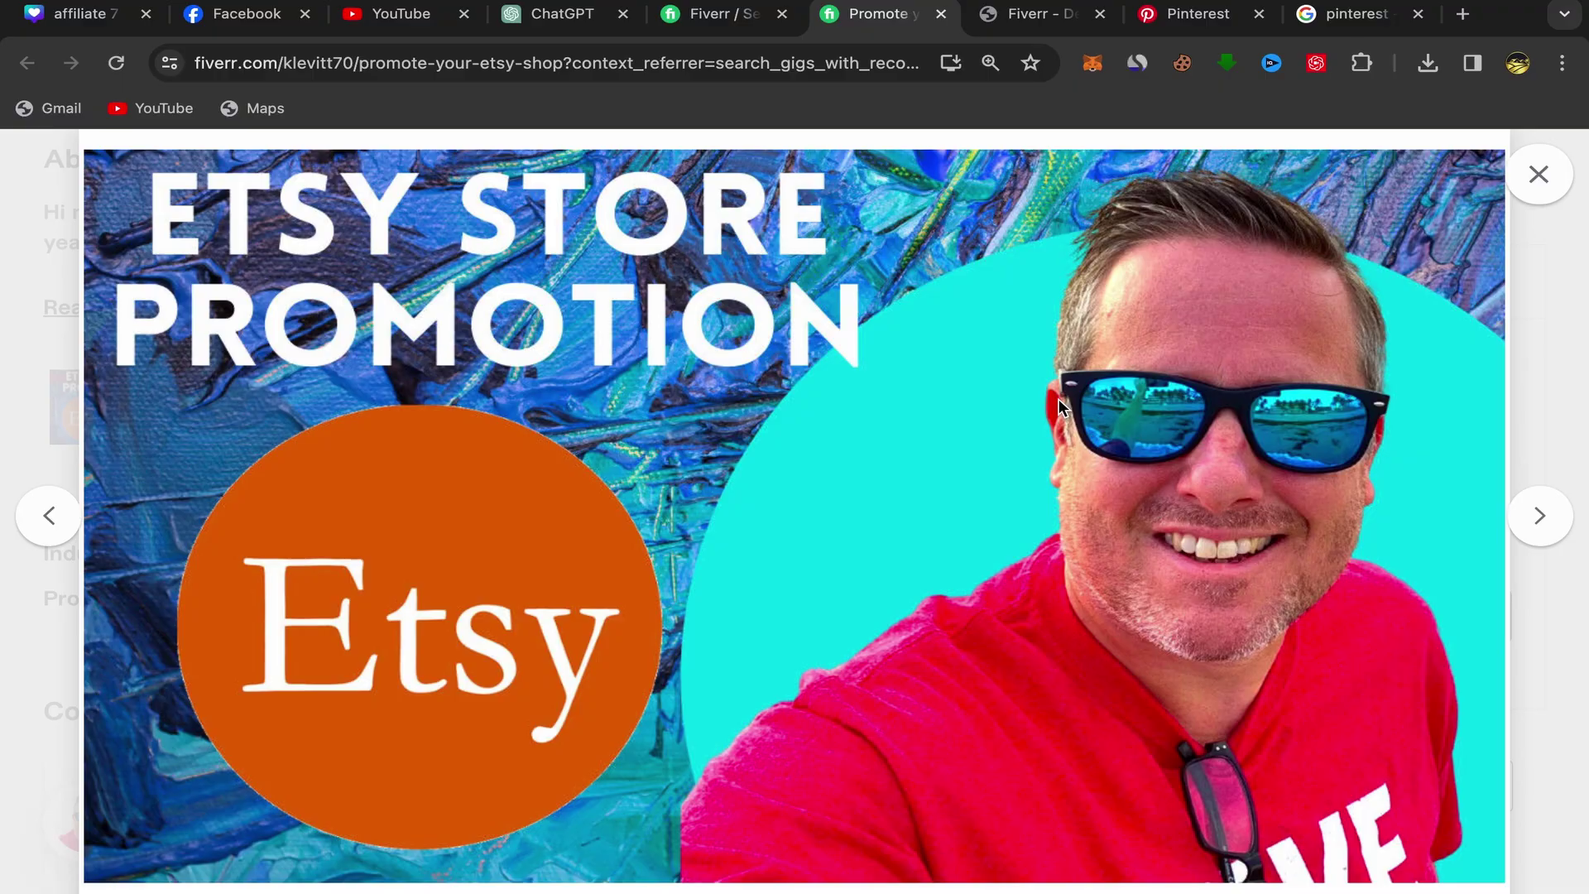
pyautogui.write('promotion')
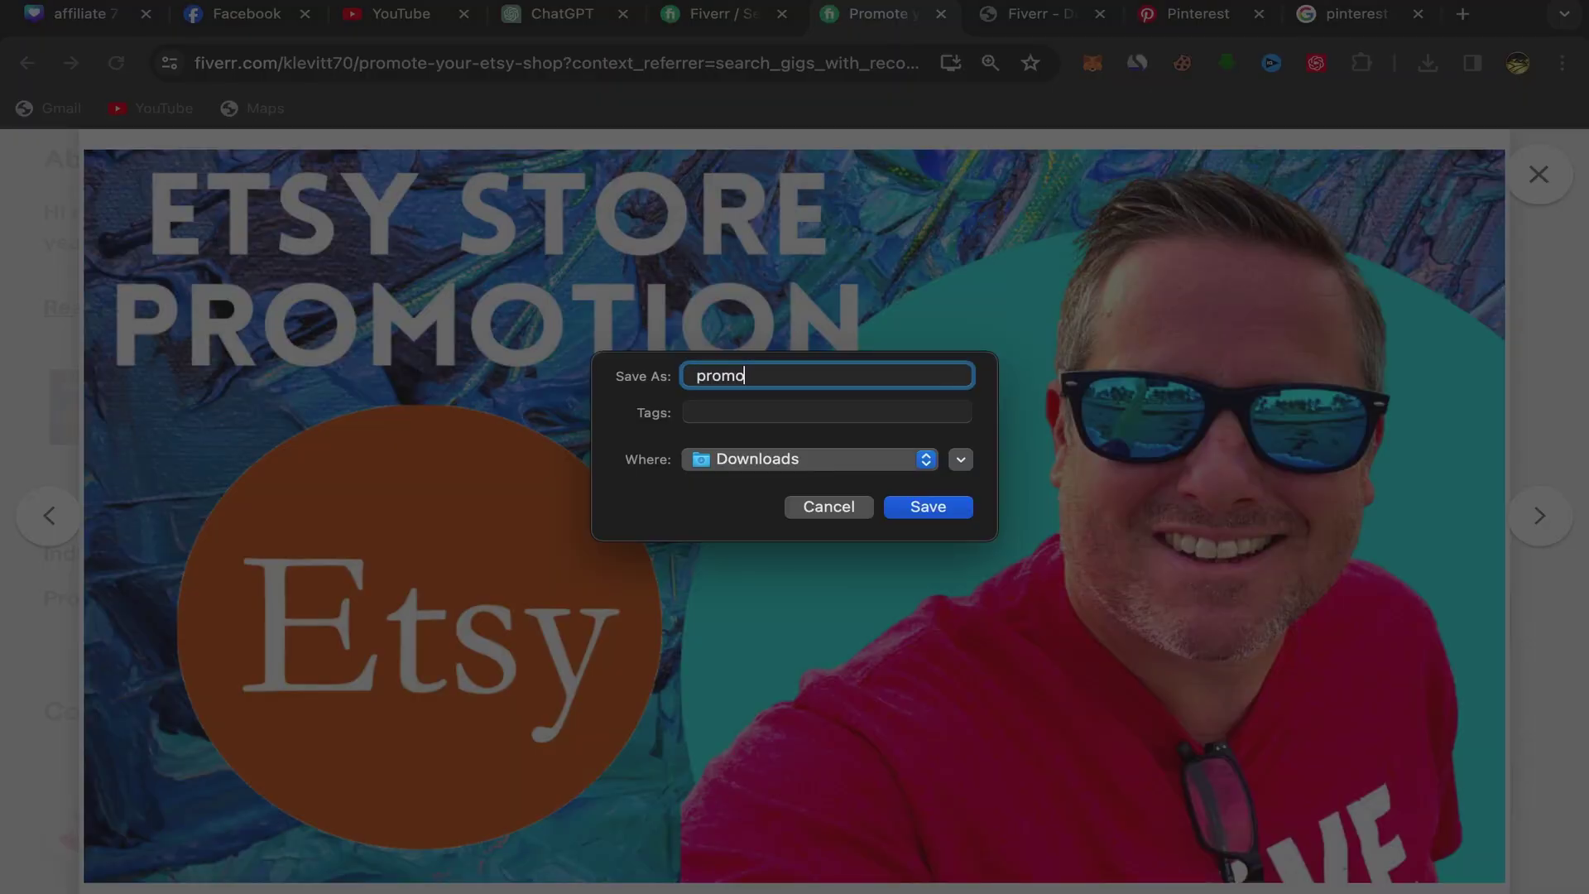
pyautogui.click(938, 509)
pyautogui.click(1540, 169)
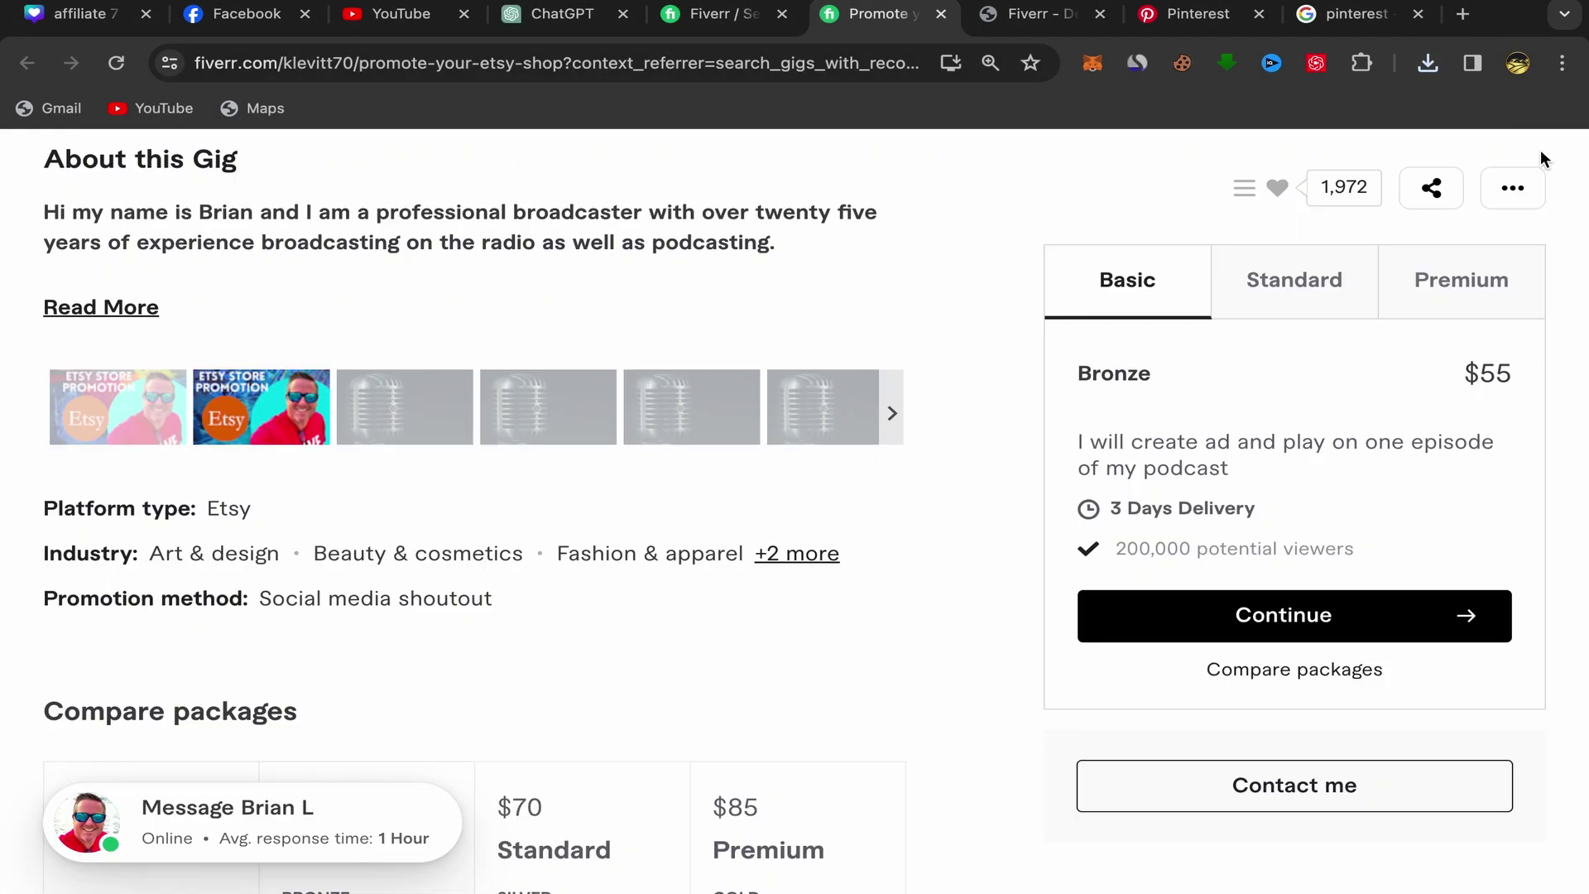
# Switch back to Pinterest and upload promotion.jpeg from Downloads as the new Pin's image
pyautogui.click(1225, 18)
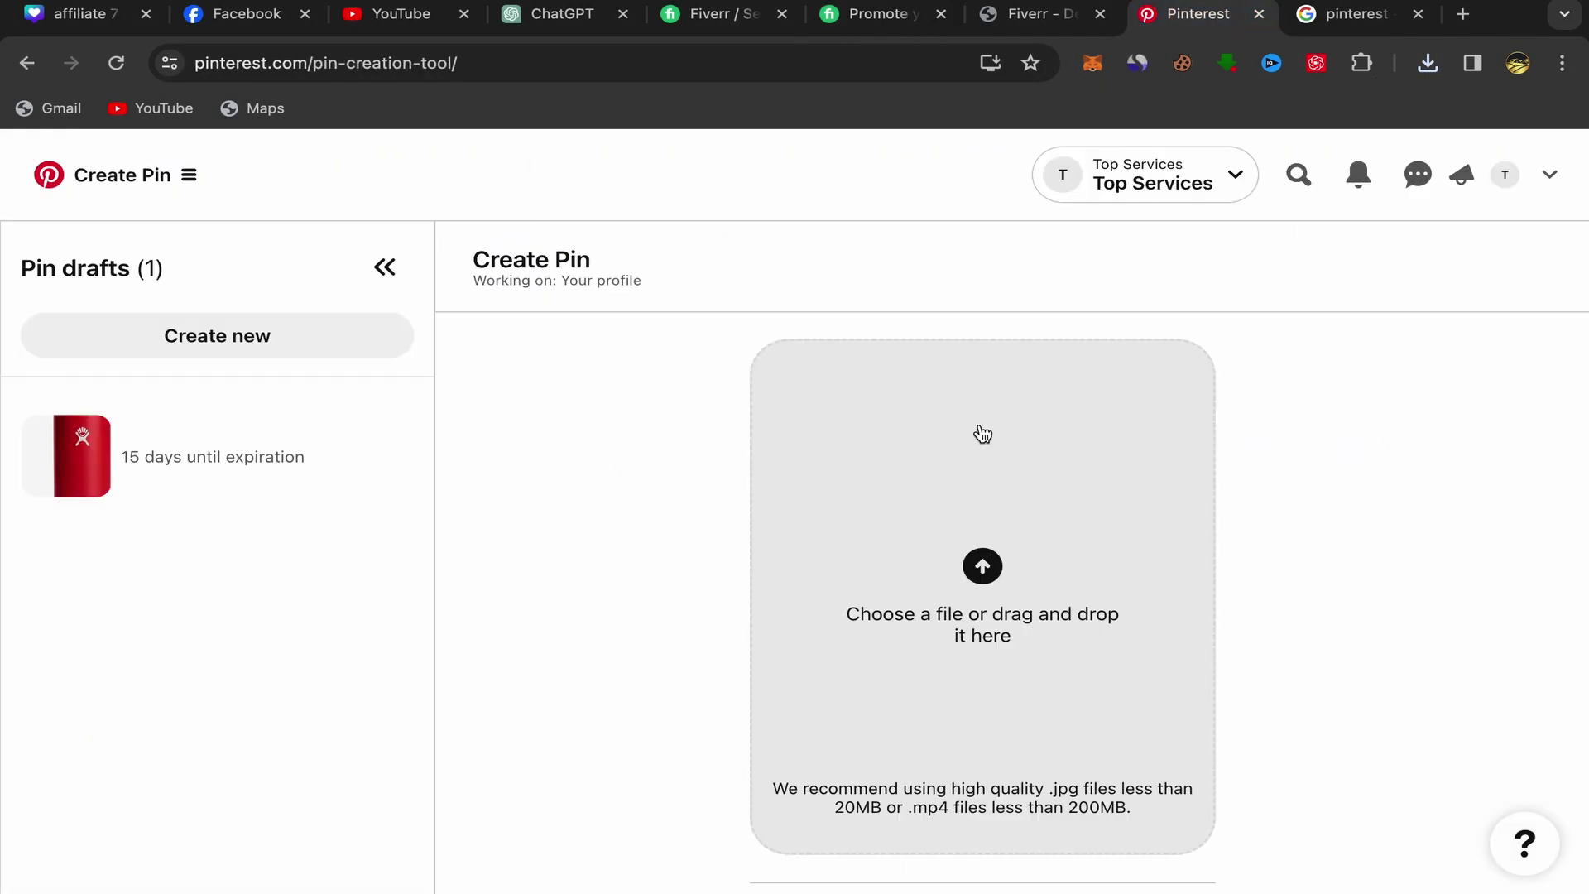
pyautogui.click(981, 567)
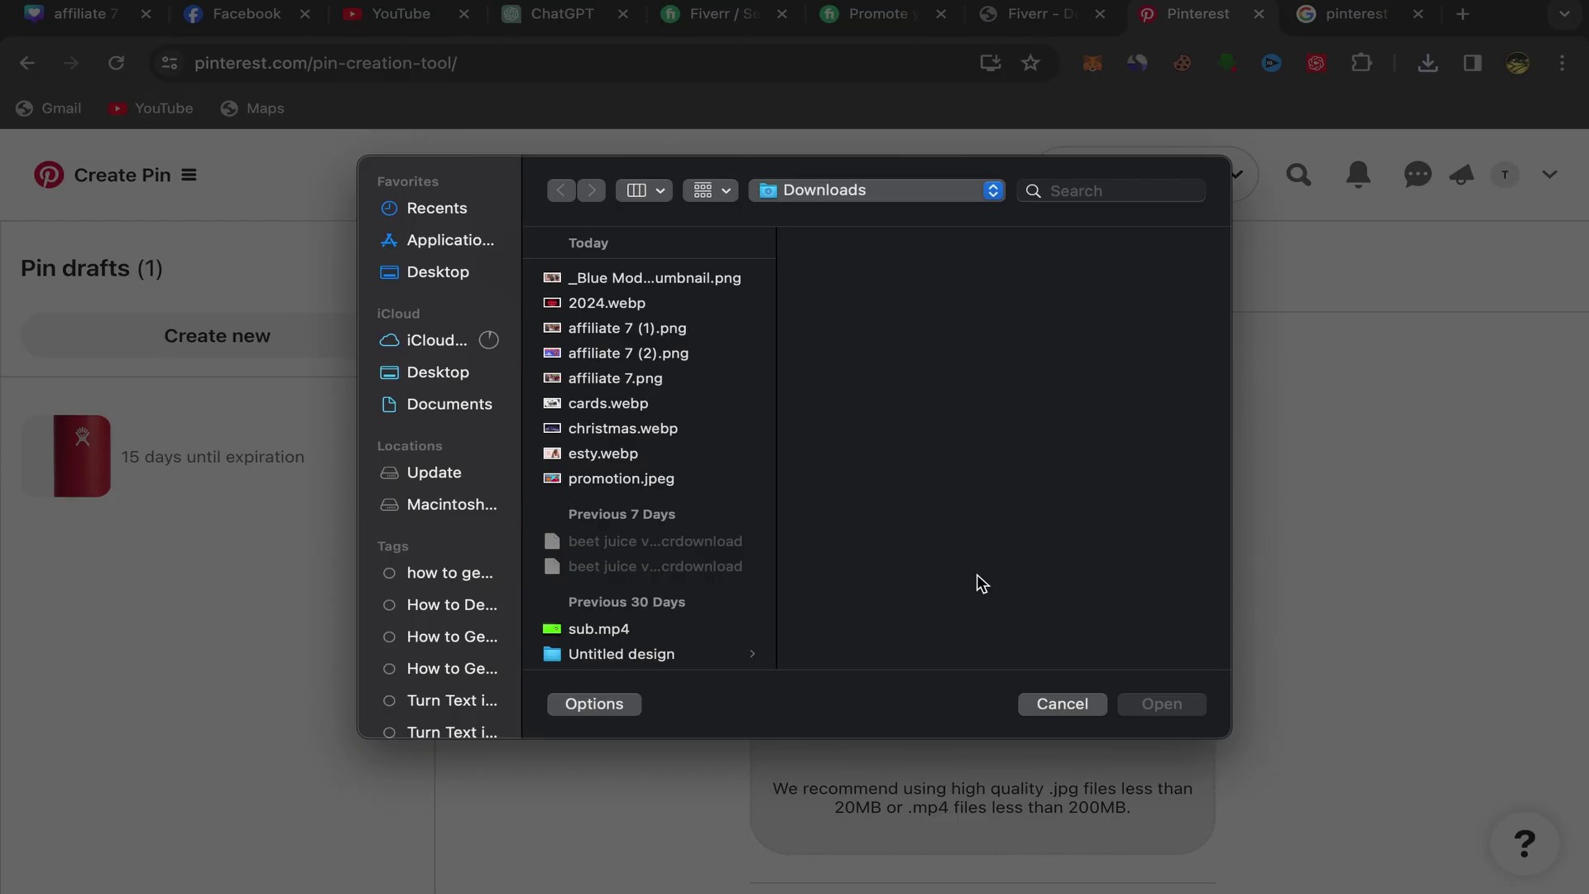
pyautogui.click(610, 480)
pyautogui.click(1163, 705)
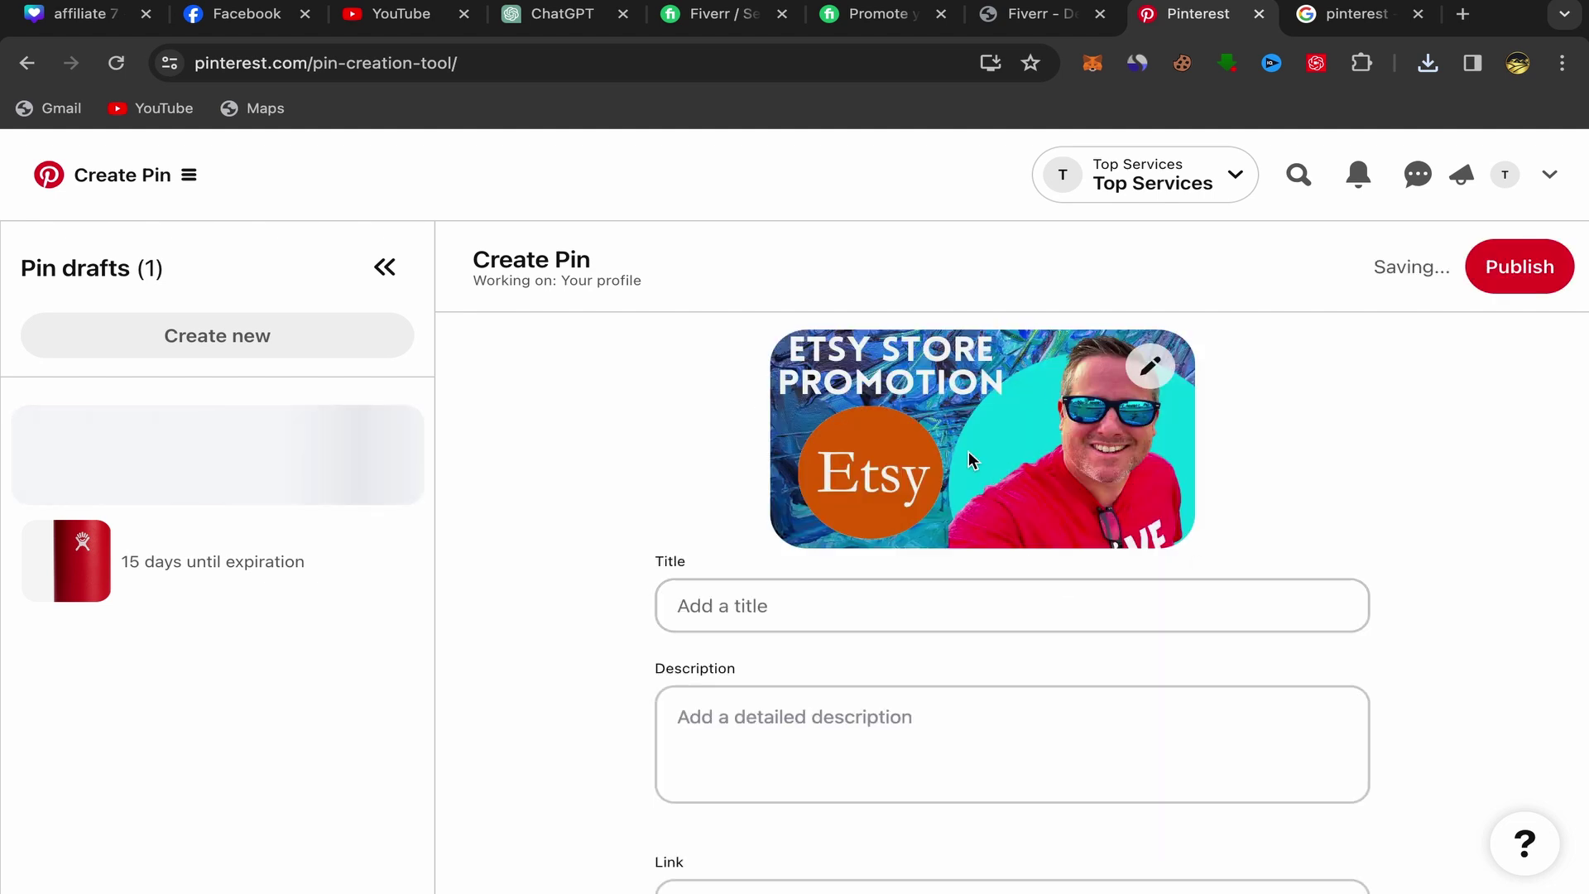
# Switch to the Etsy promotion gig on Fiverr and copy its title, "I will promote your etsy shop iheart radio"
pyautogui.click(770, 603)
pyautogui.scroll(-2, 704, 580)
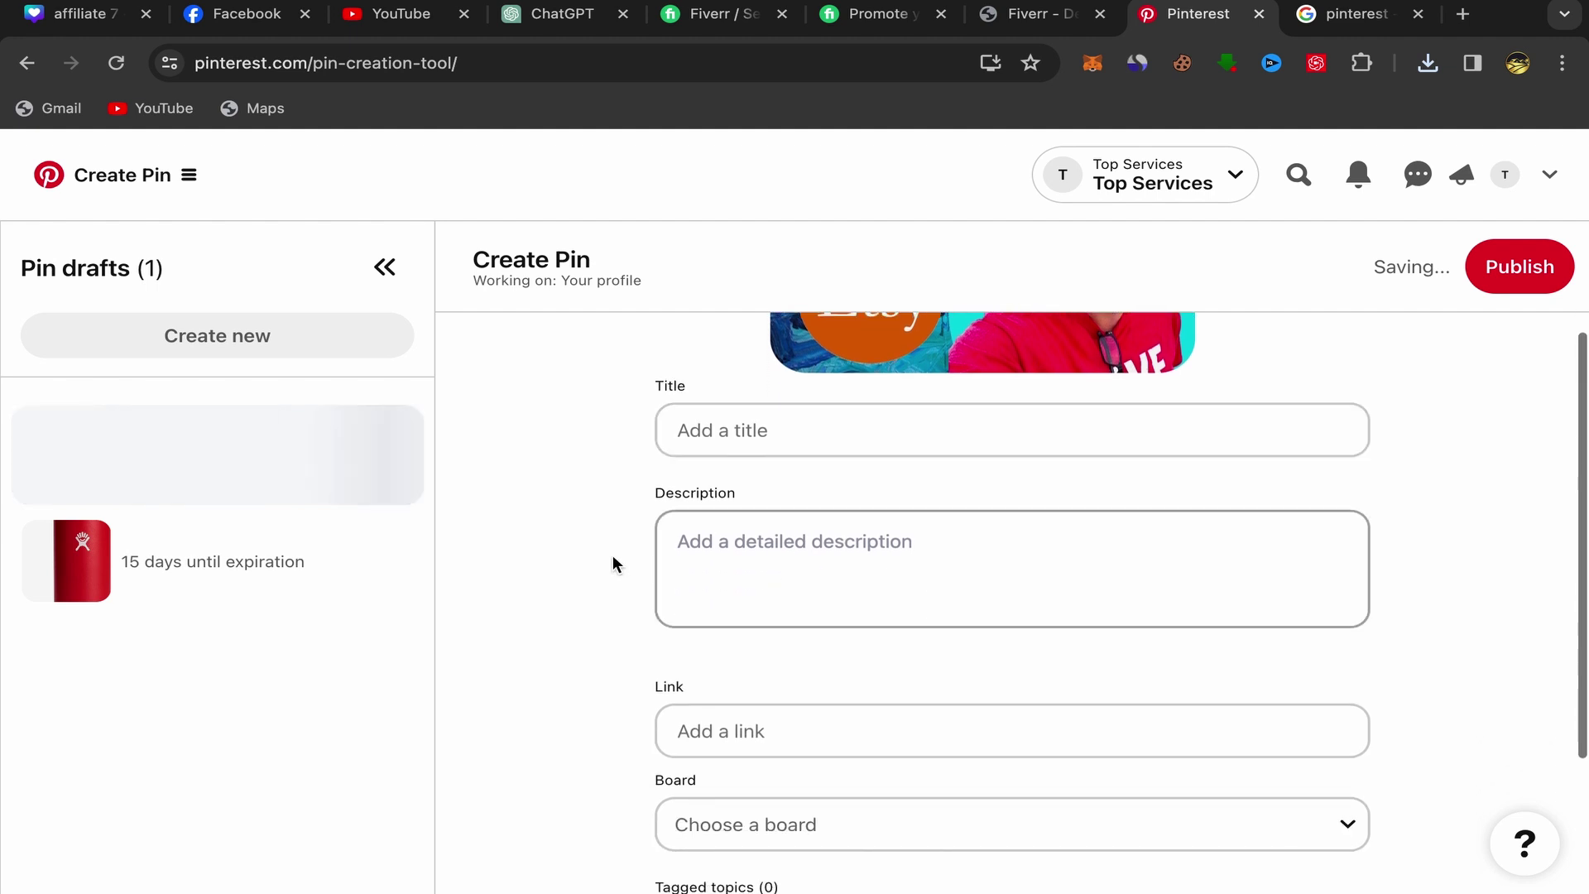
pyautogui.scroll(-3, 720, 557)
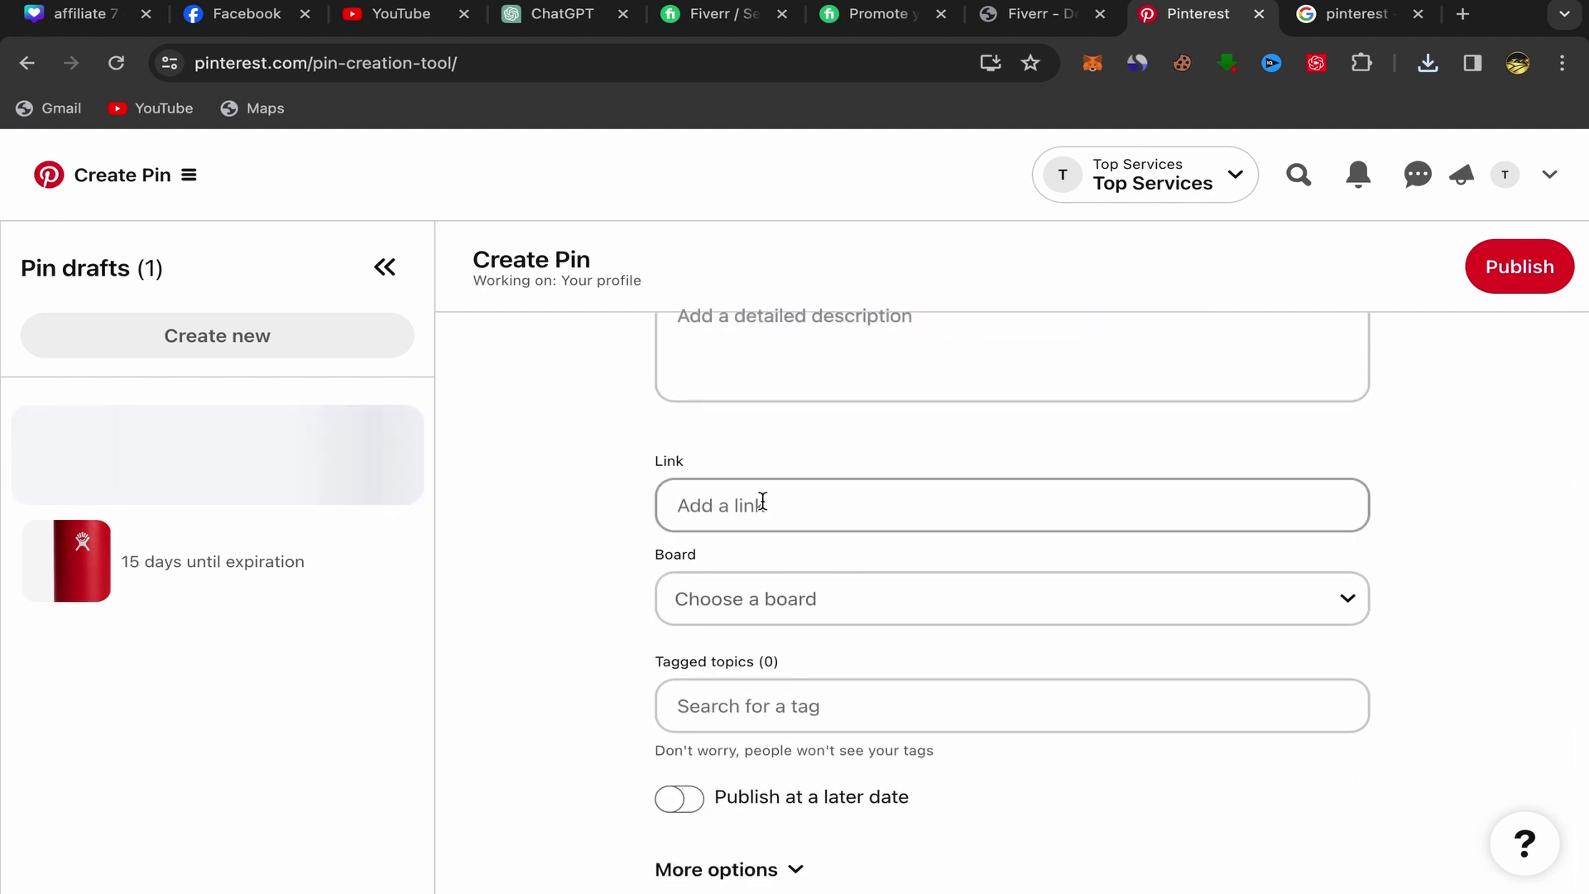
pyautogui.click(902, 19)
pyautogui.scroll(10, 678, 540)
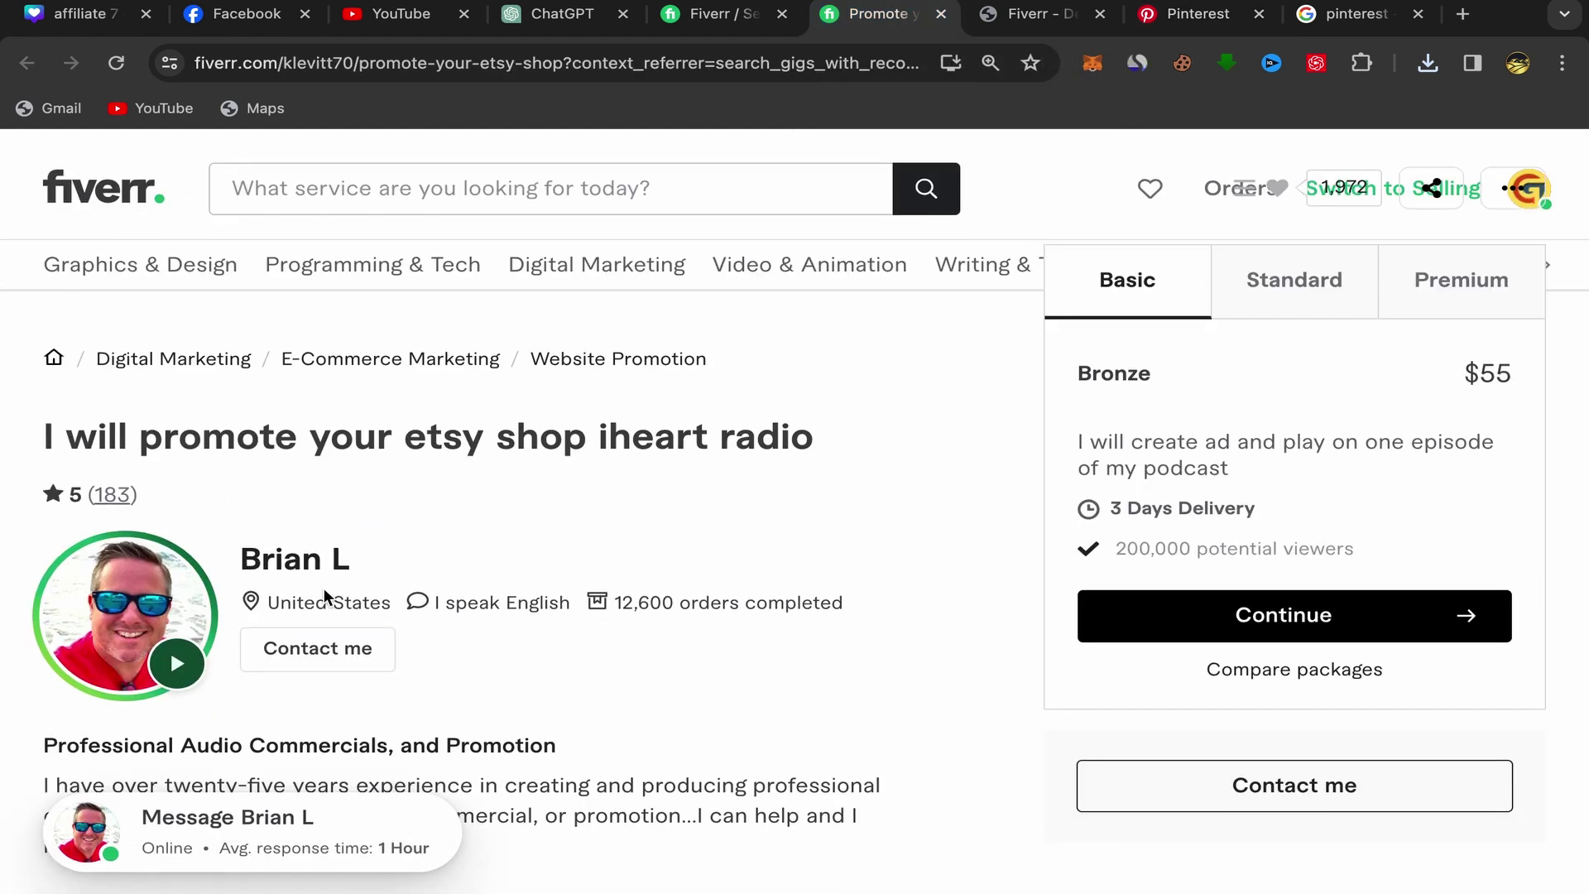
pyautogui.moveTo(40, 430); pyautogui.dragTo(836, 435)
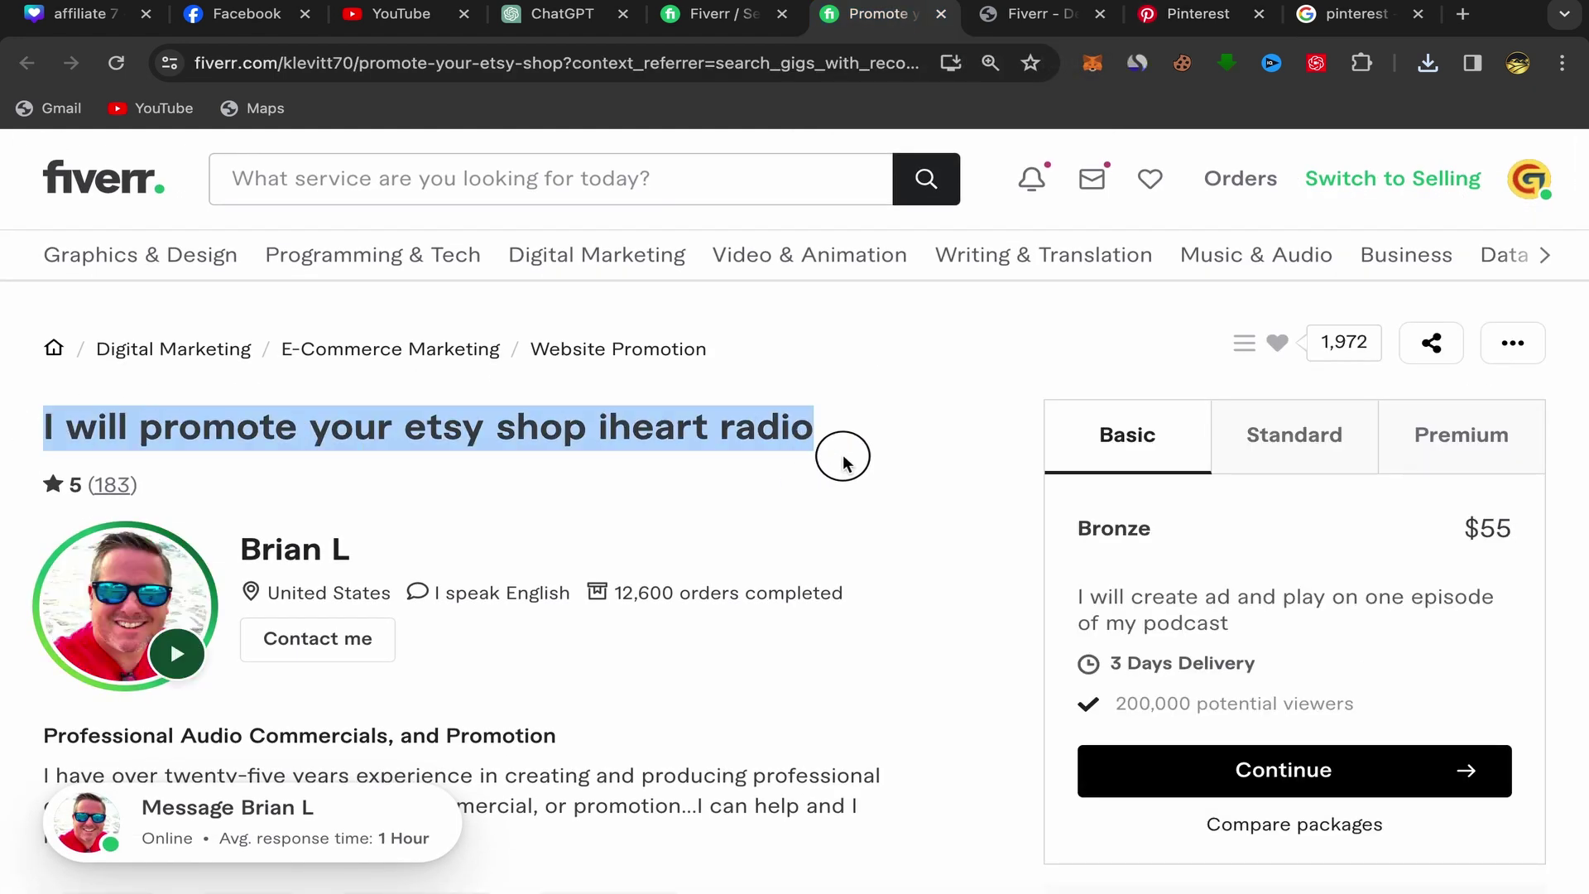
pyautogui.rightClick(758, 427)
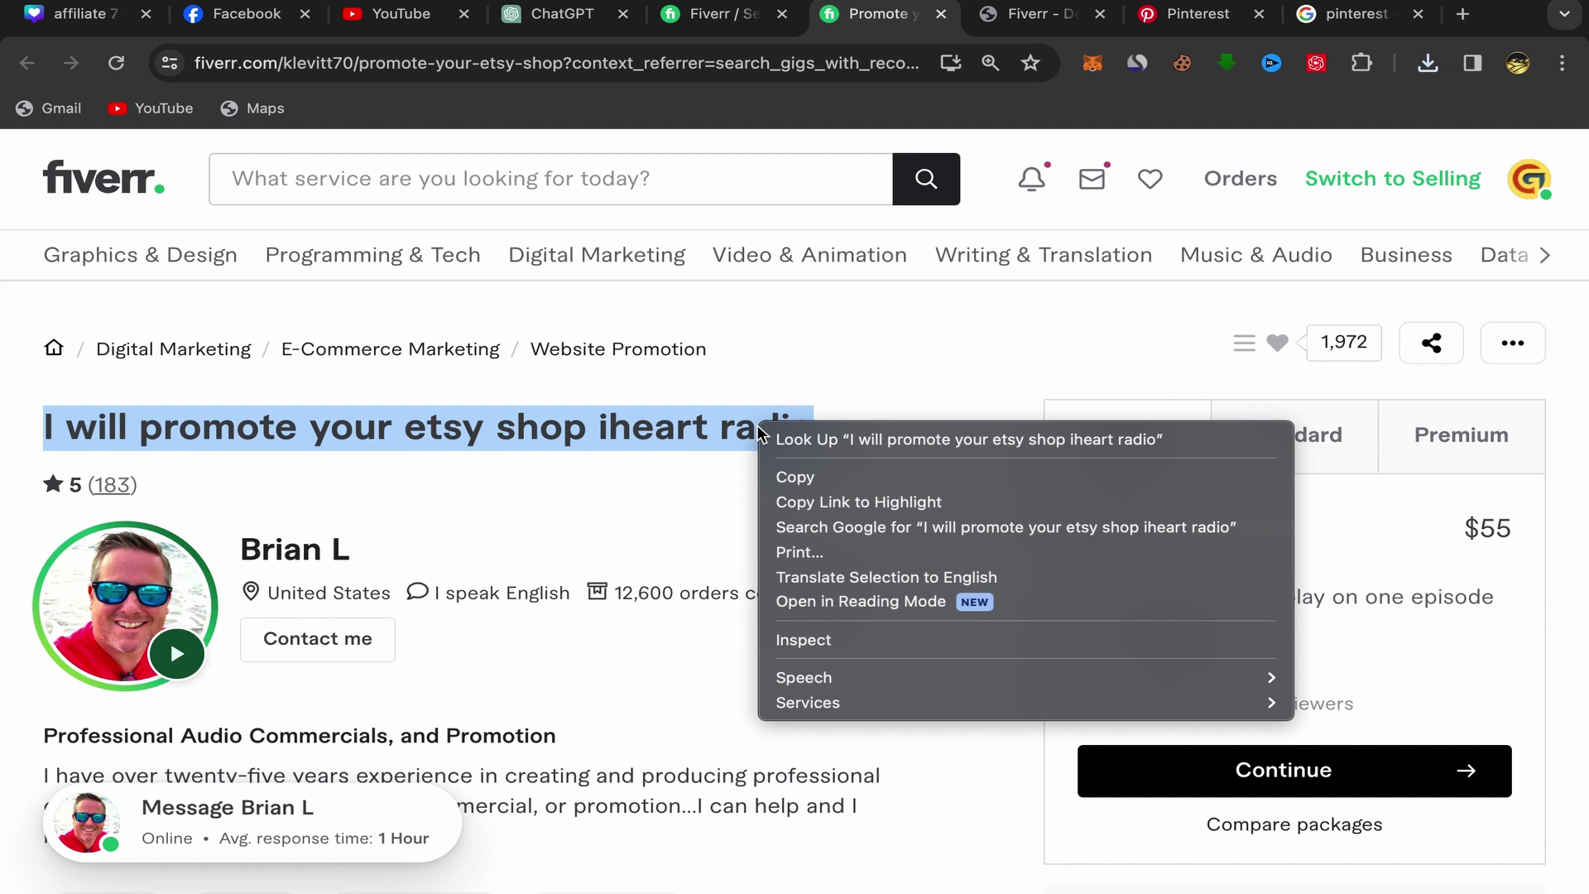
pyautogui.click(838, 480)
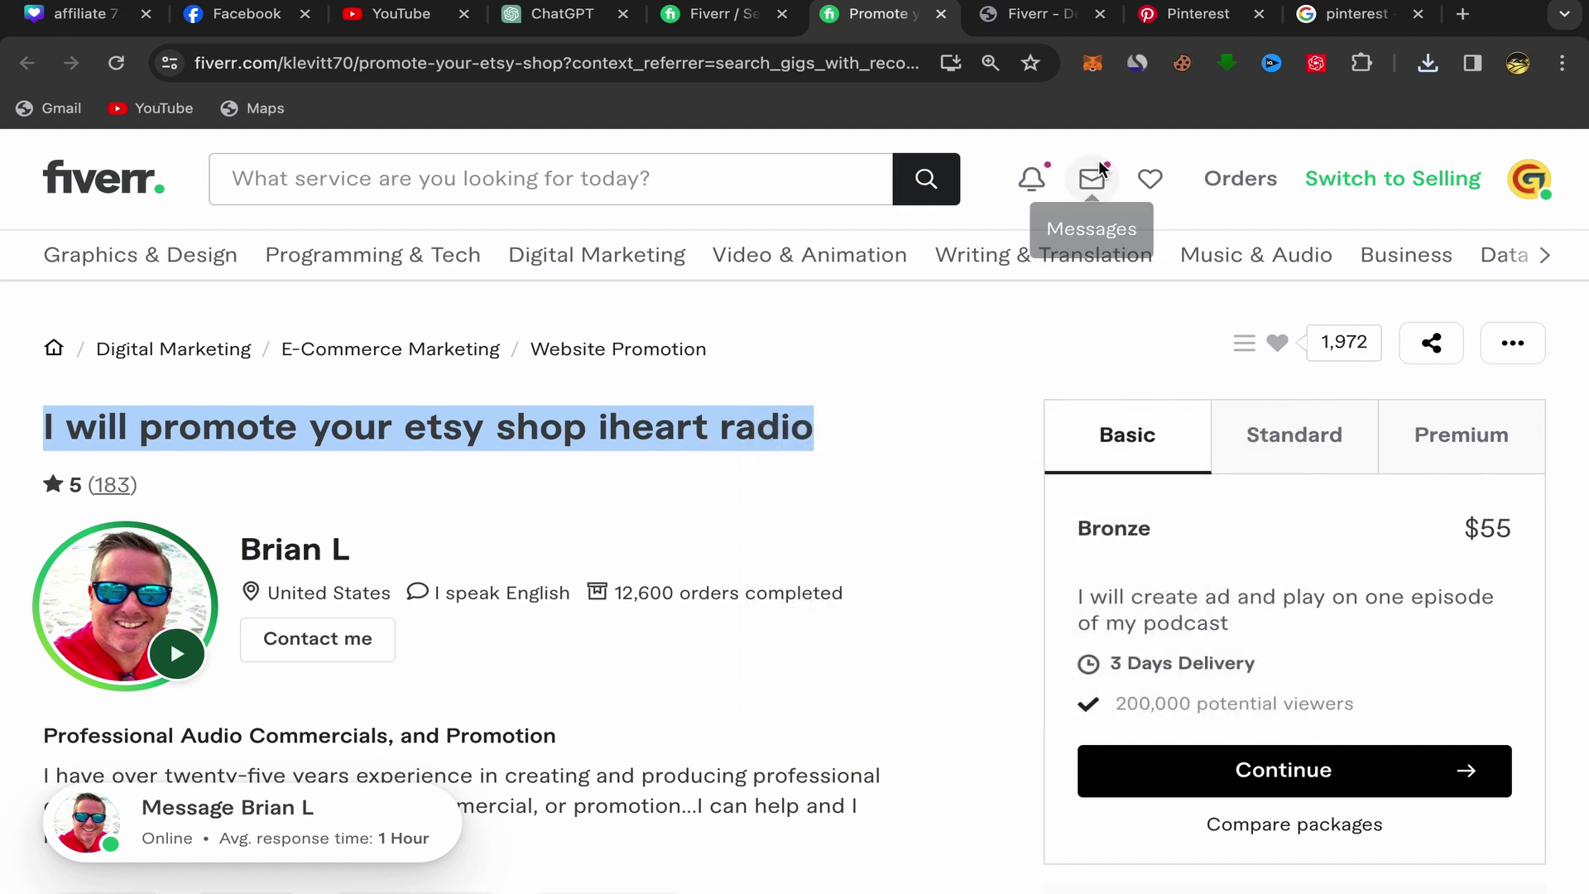
# Switch back to Pinterest and paste the copied gig title as the Pin's title
pyautogui.click(1199, 14)
pyautogui.rightClick(690, 605)
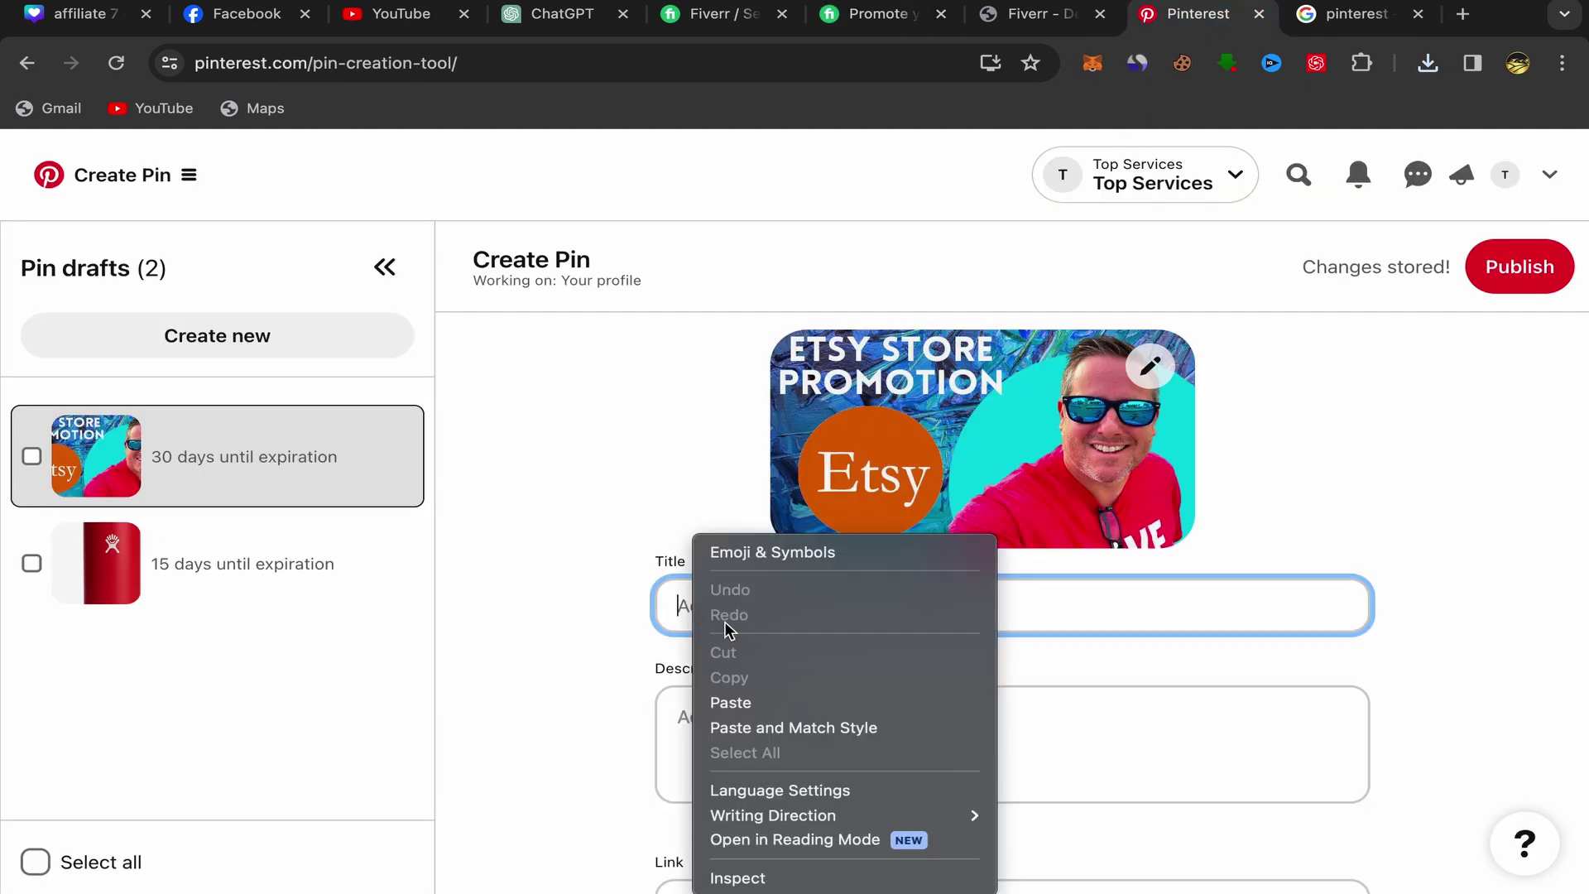
pyautogui.click(731, 700)
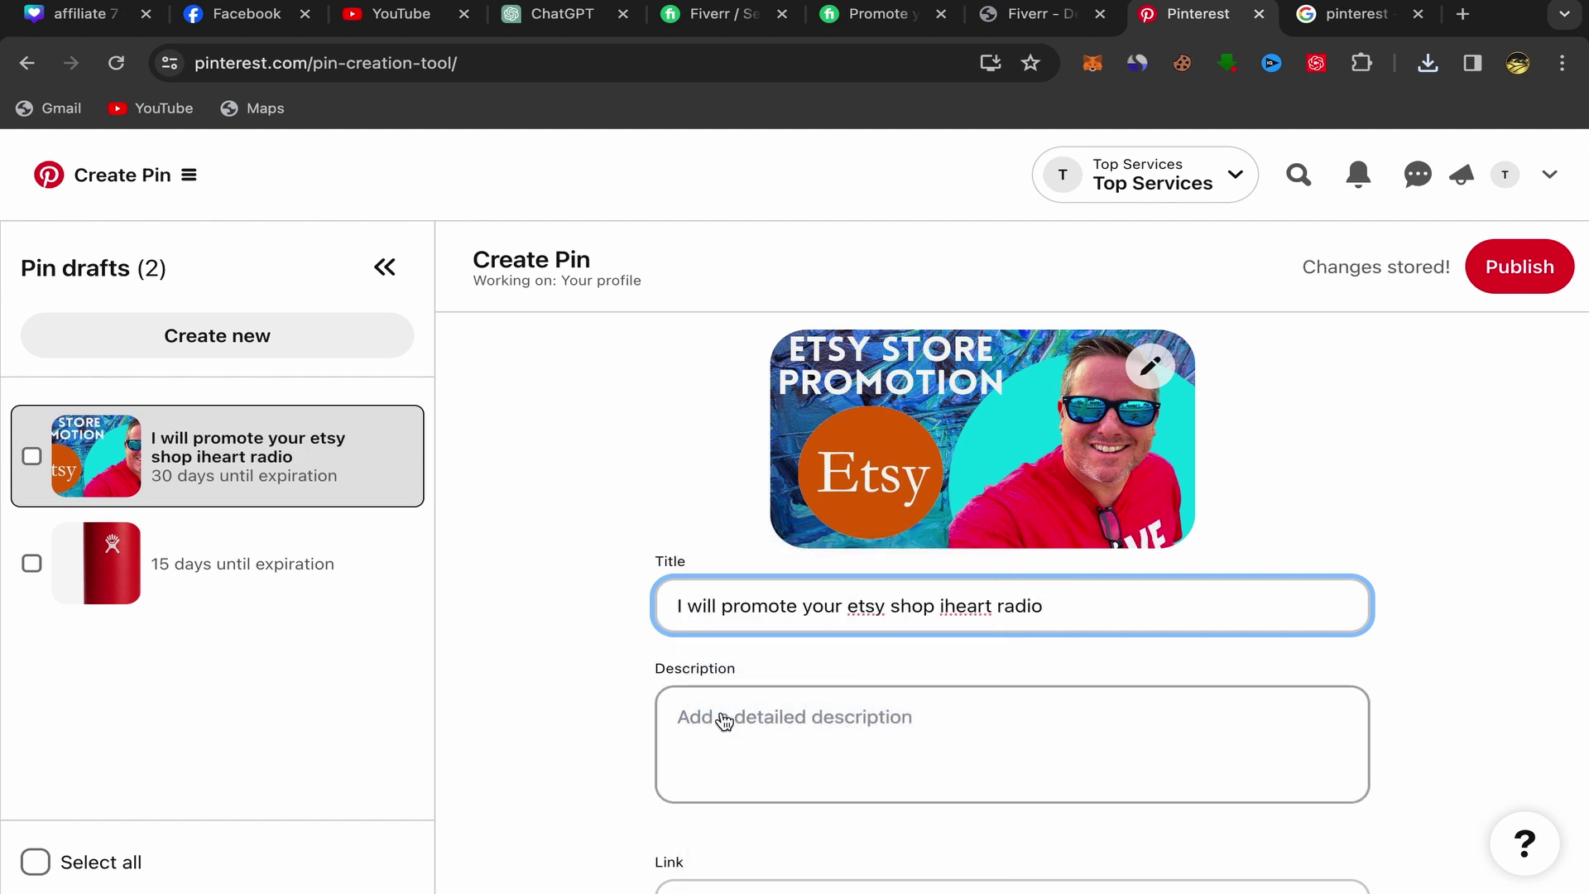
# In the Fiverr gig, expand the About this Gig text and copy from "If you want to promote" through "many more platforms!"
pyautogui.click(725, 720)
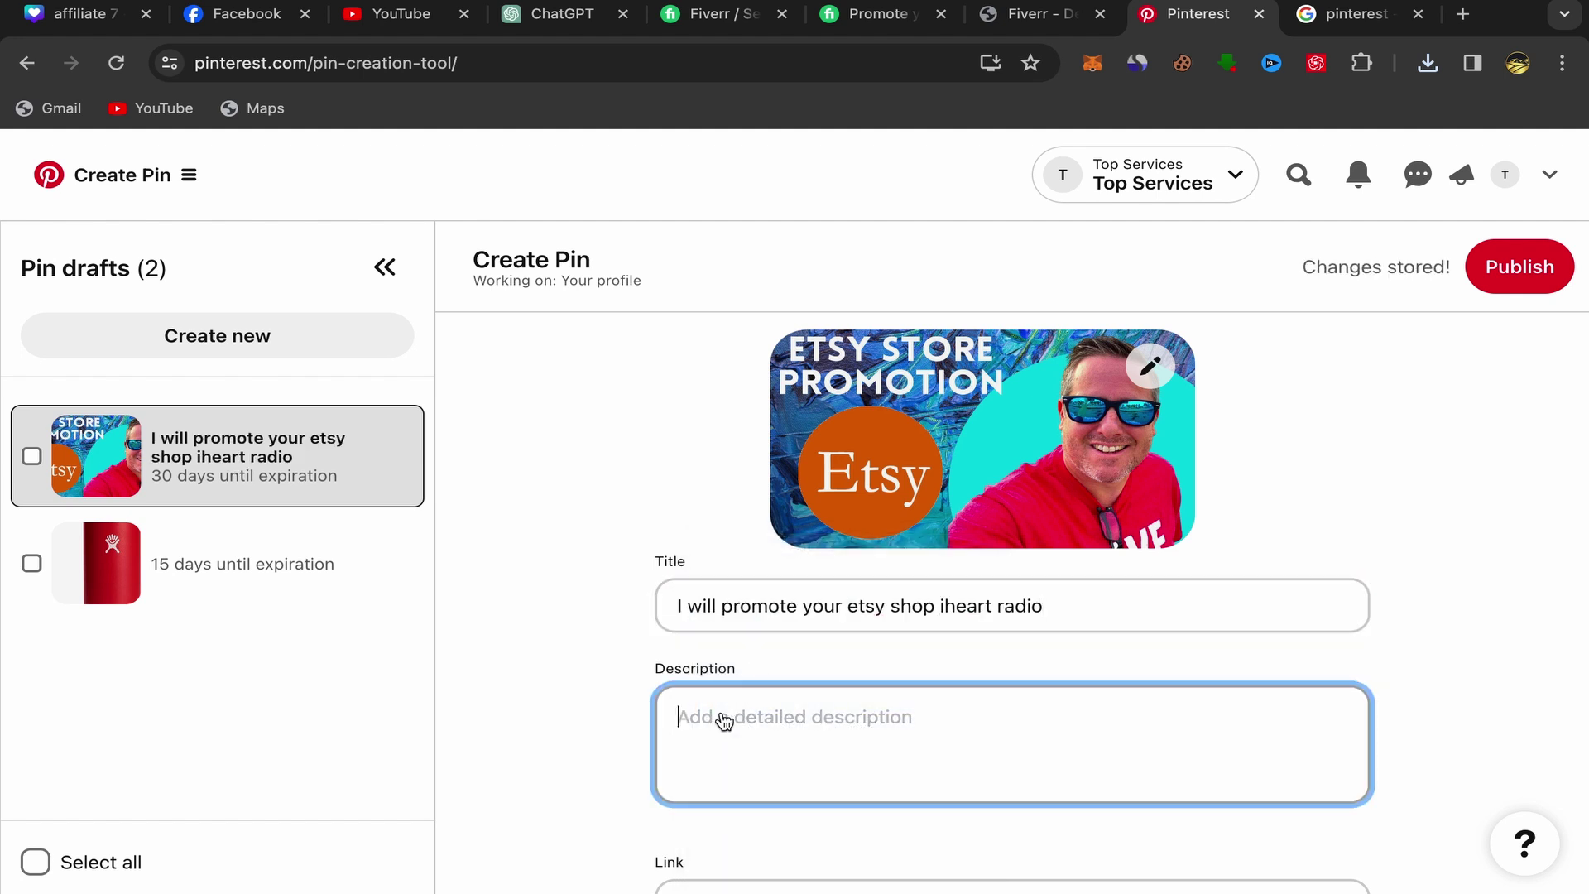
pyautogui.click(869, 33)
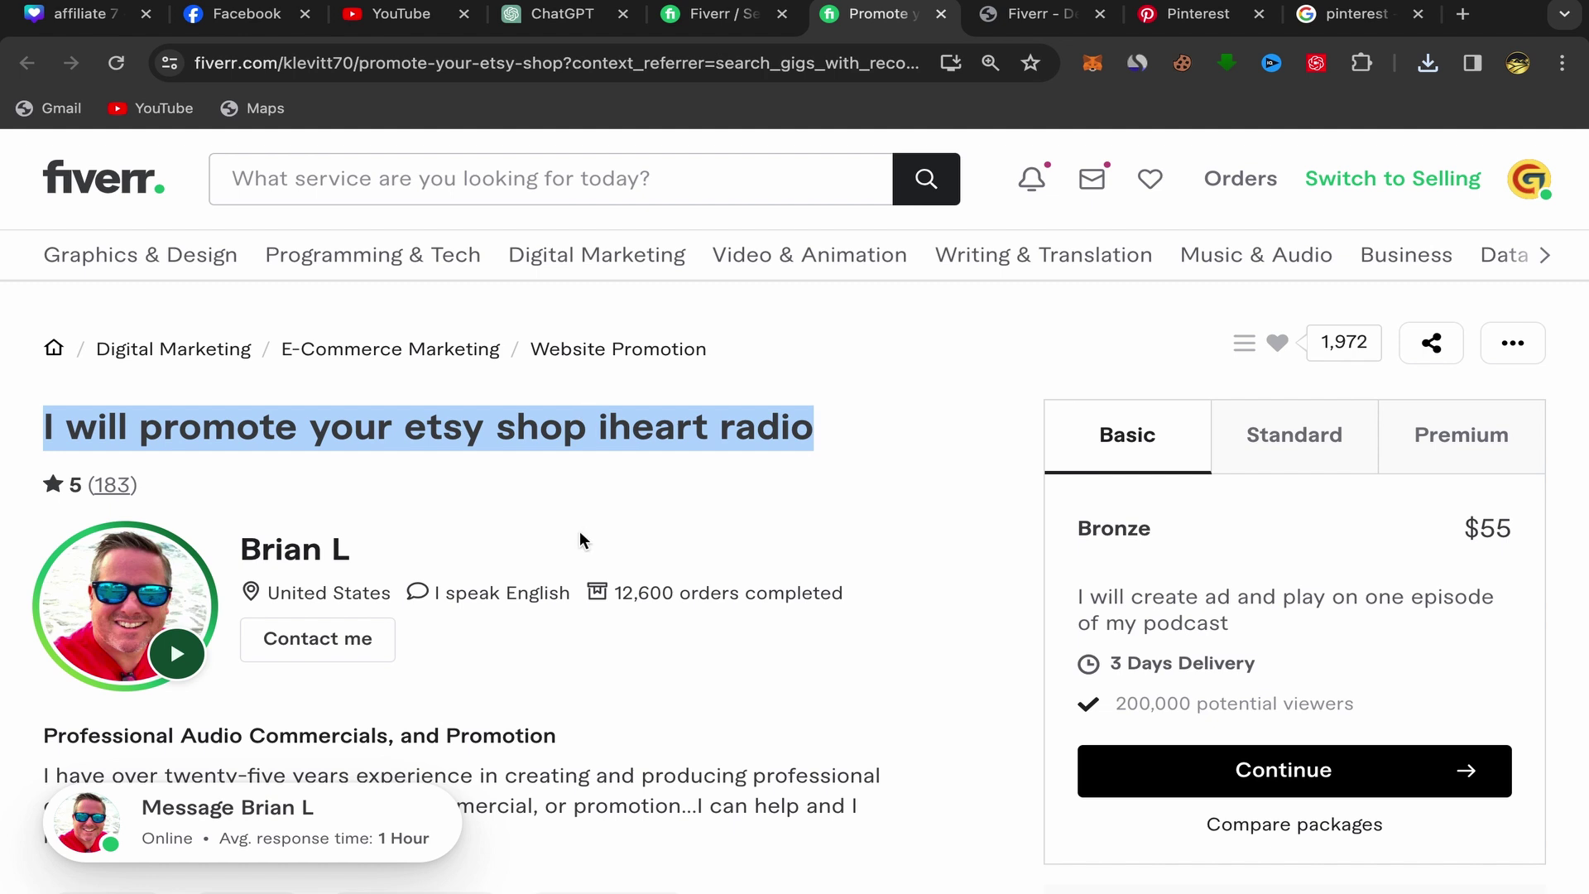
pyautogui.scroll(-15, 580, 540)
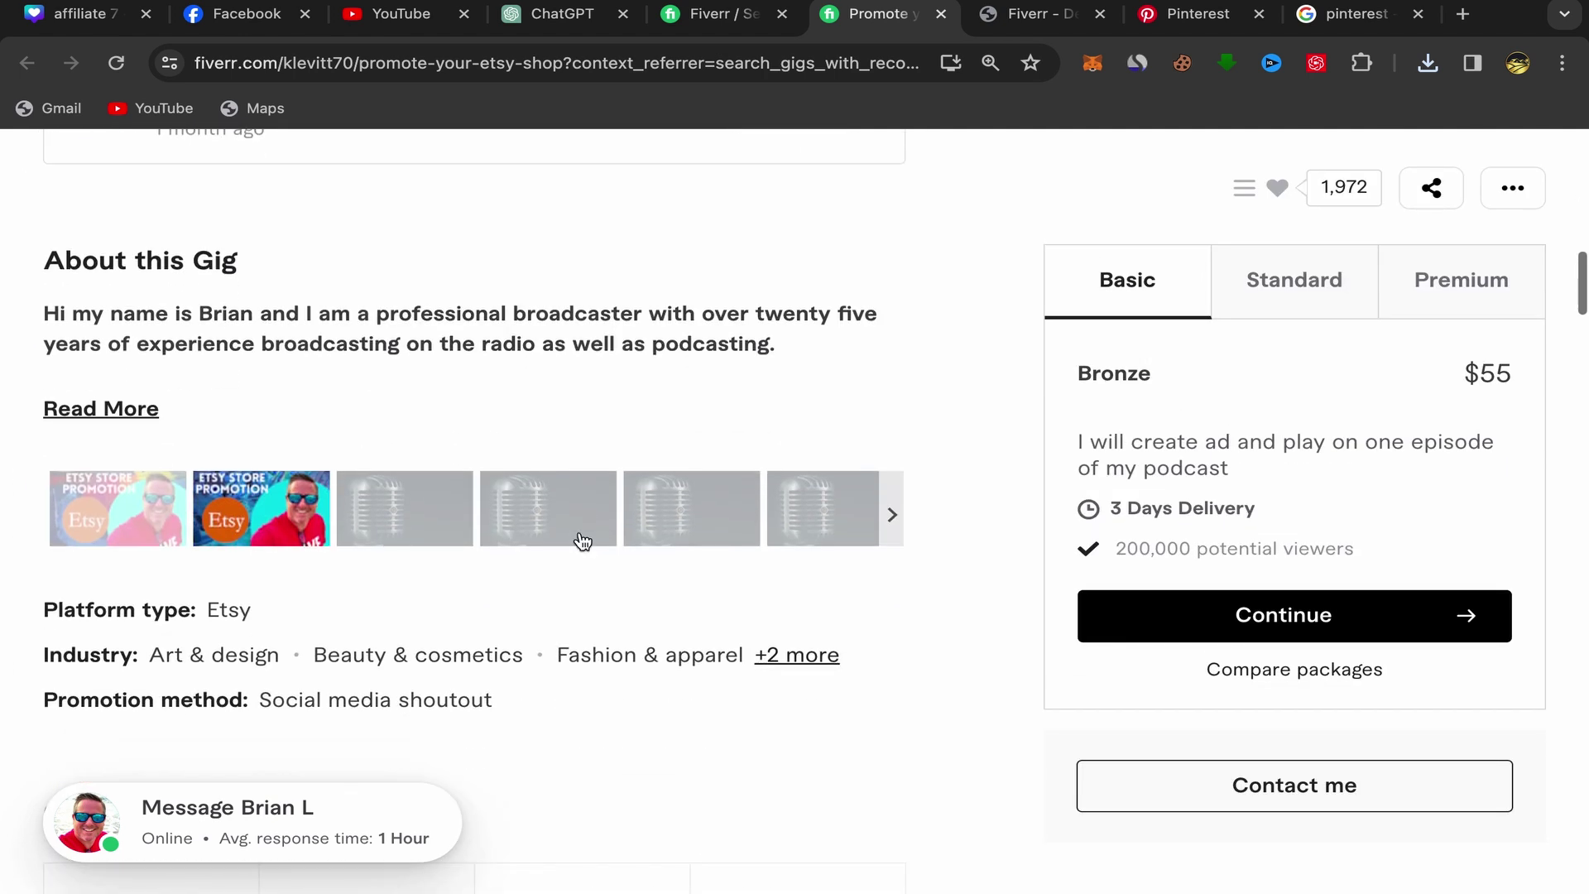
pyautogui.scroll(1, 582, 540)
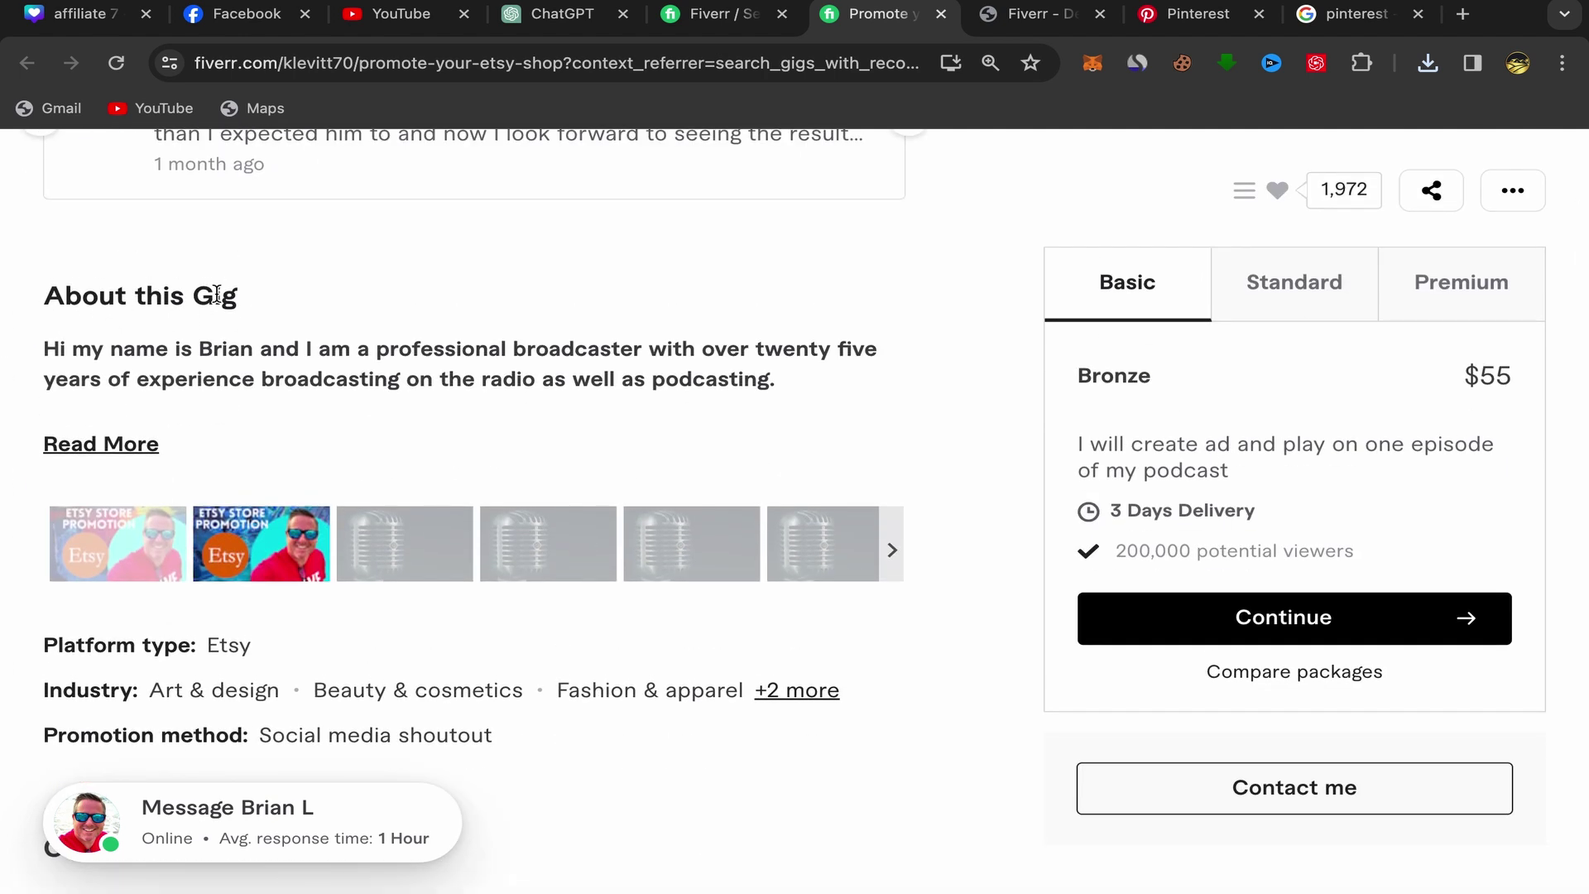
pyautogui.click(102, 444)
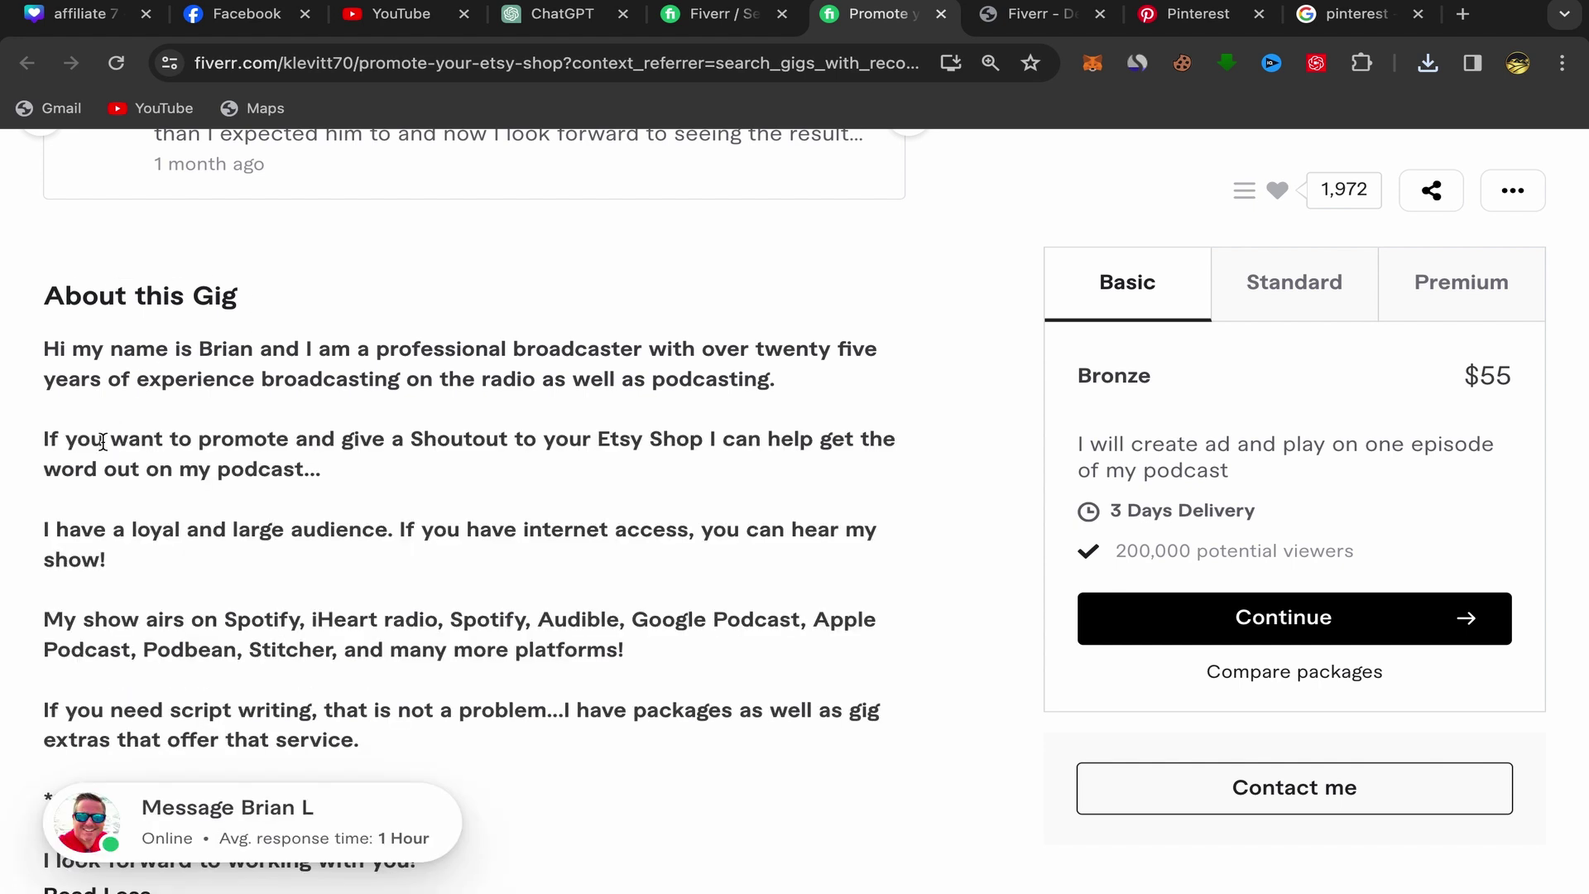
pyautogui.scroll(-4, 383, 411)
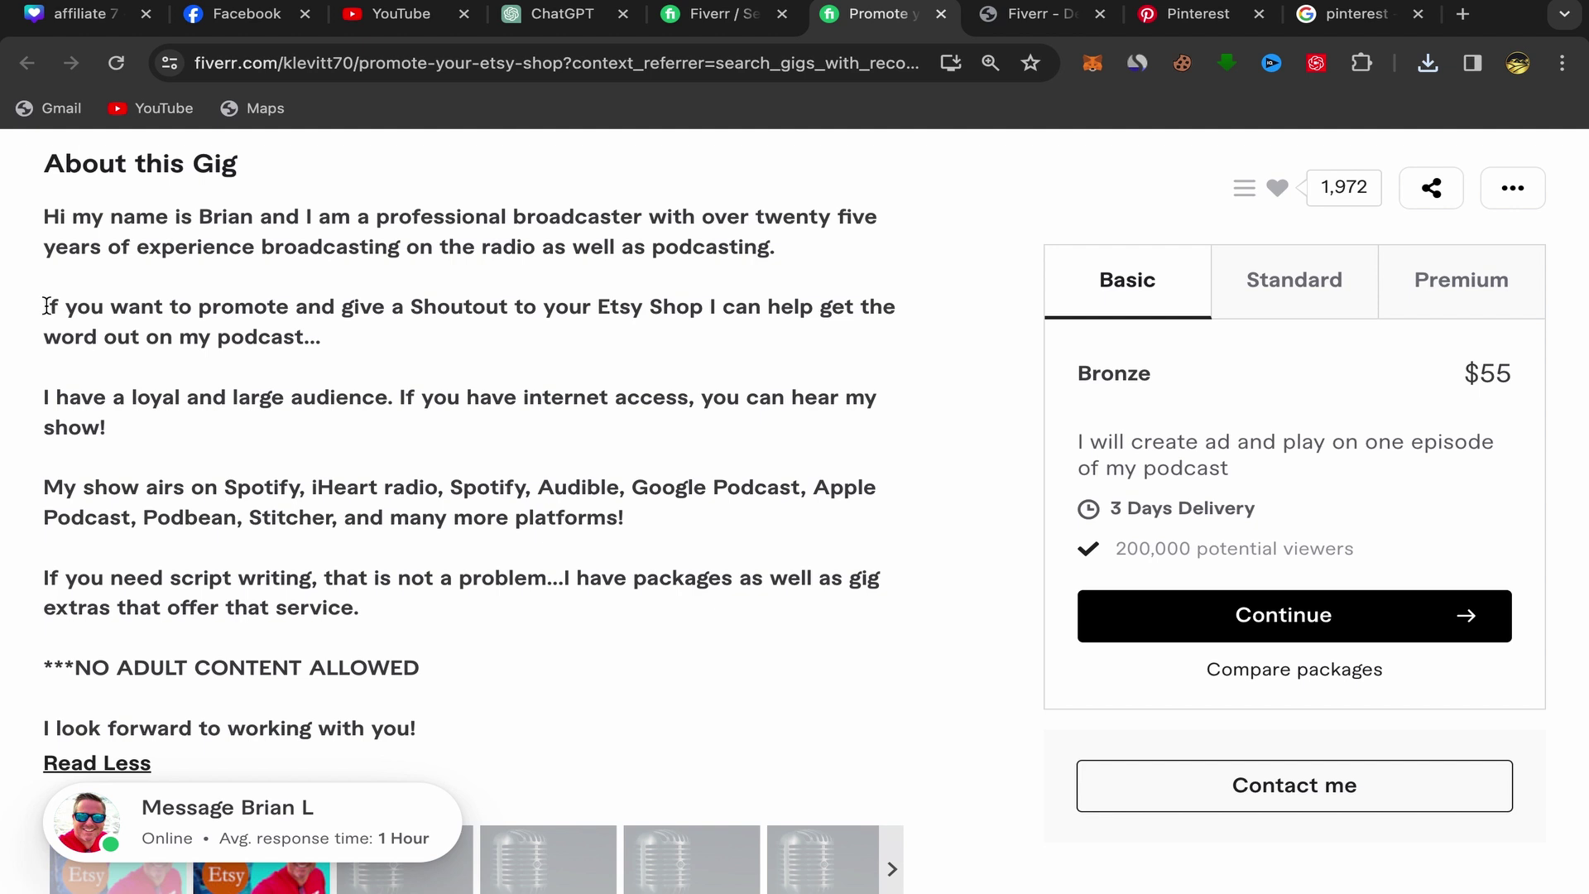
pyautogui.moveTo(48, 306); pyautogui.dragTo(649, 523)
pyautogui.rightClick(518, 506)
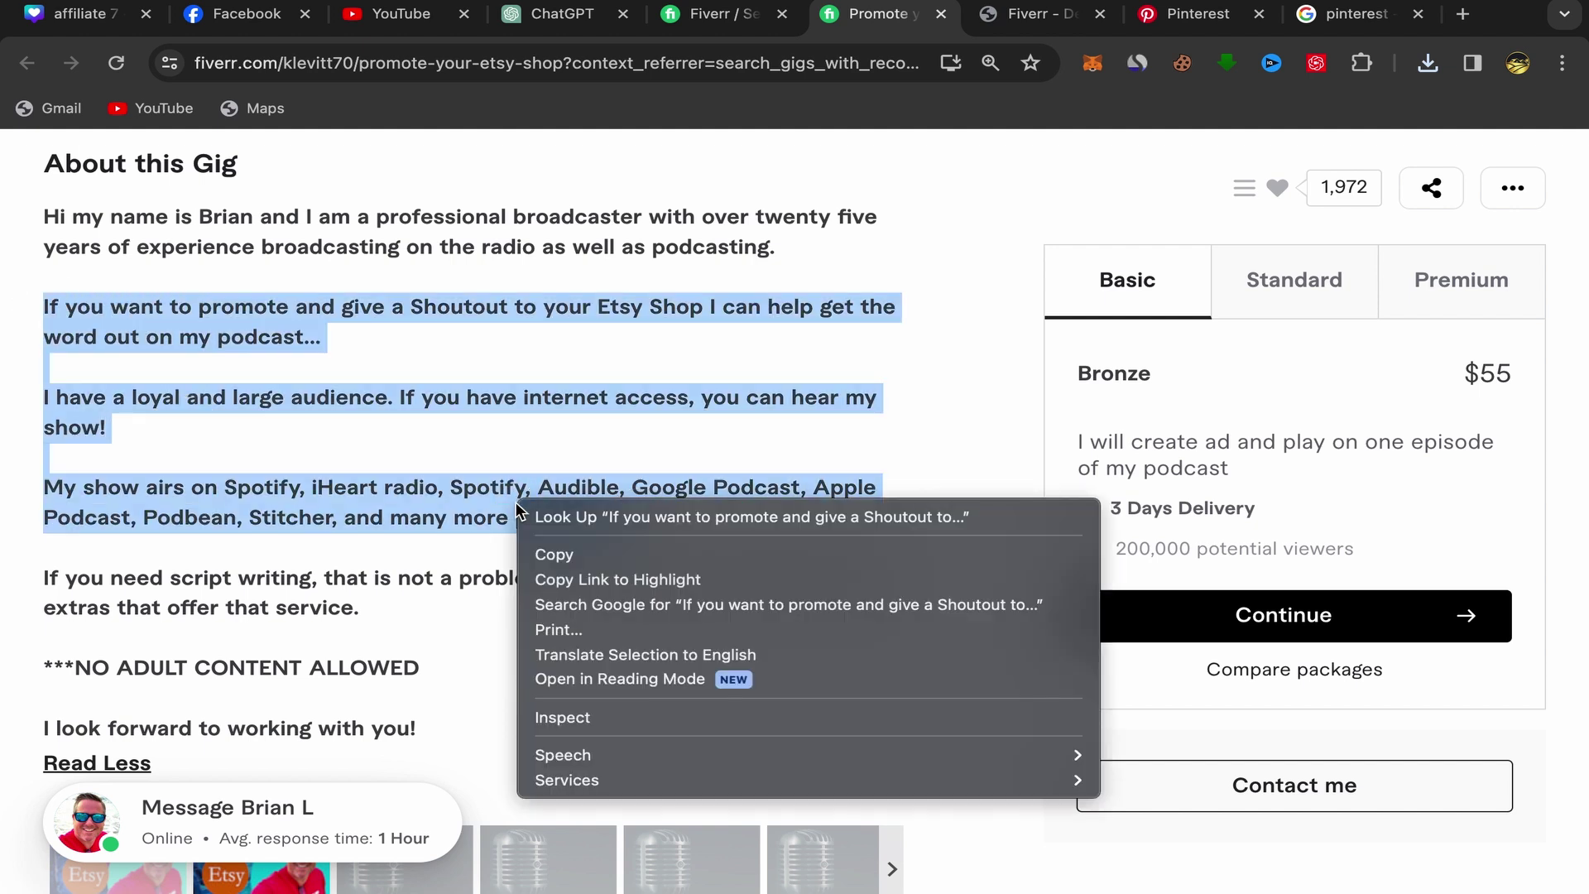
pyautogui.click(567, 554)
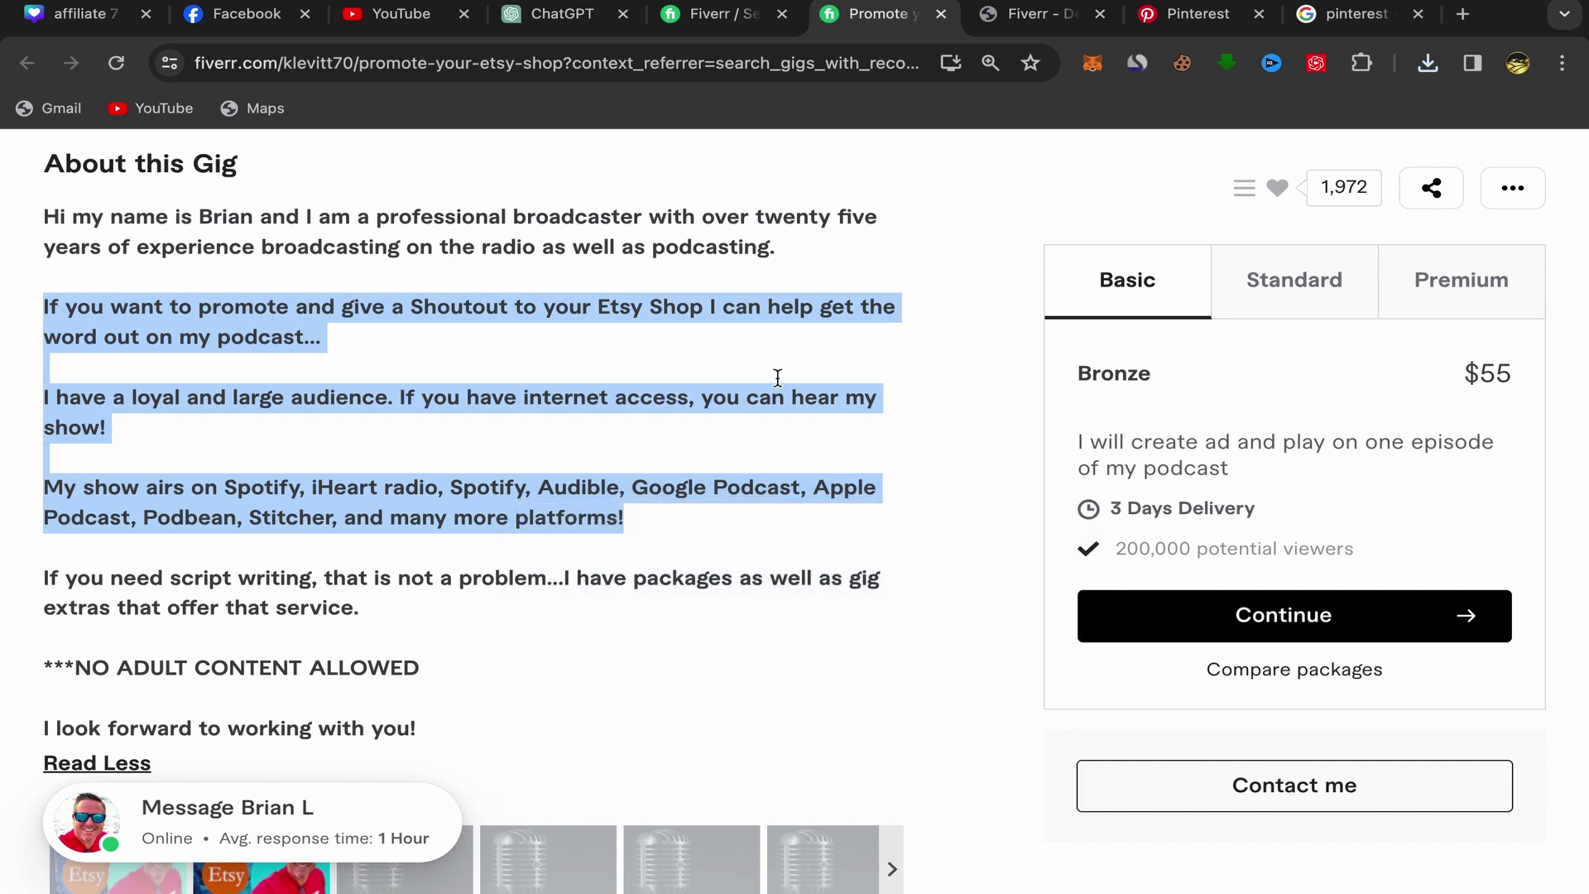
# Switch back to Pinterest, paste the copied gig text as the Pin's description, and remove the extra blank lines between its paragraphs
pyautogui.click(1188, 23)
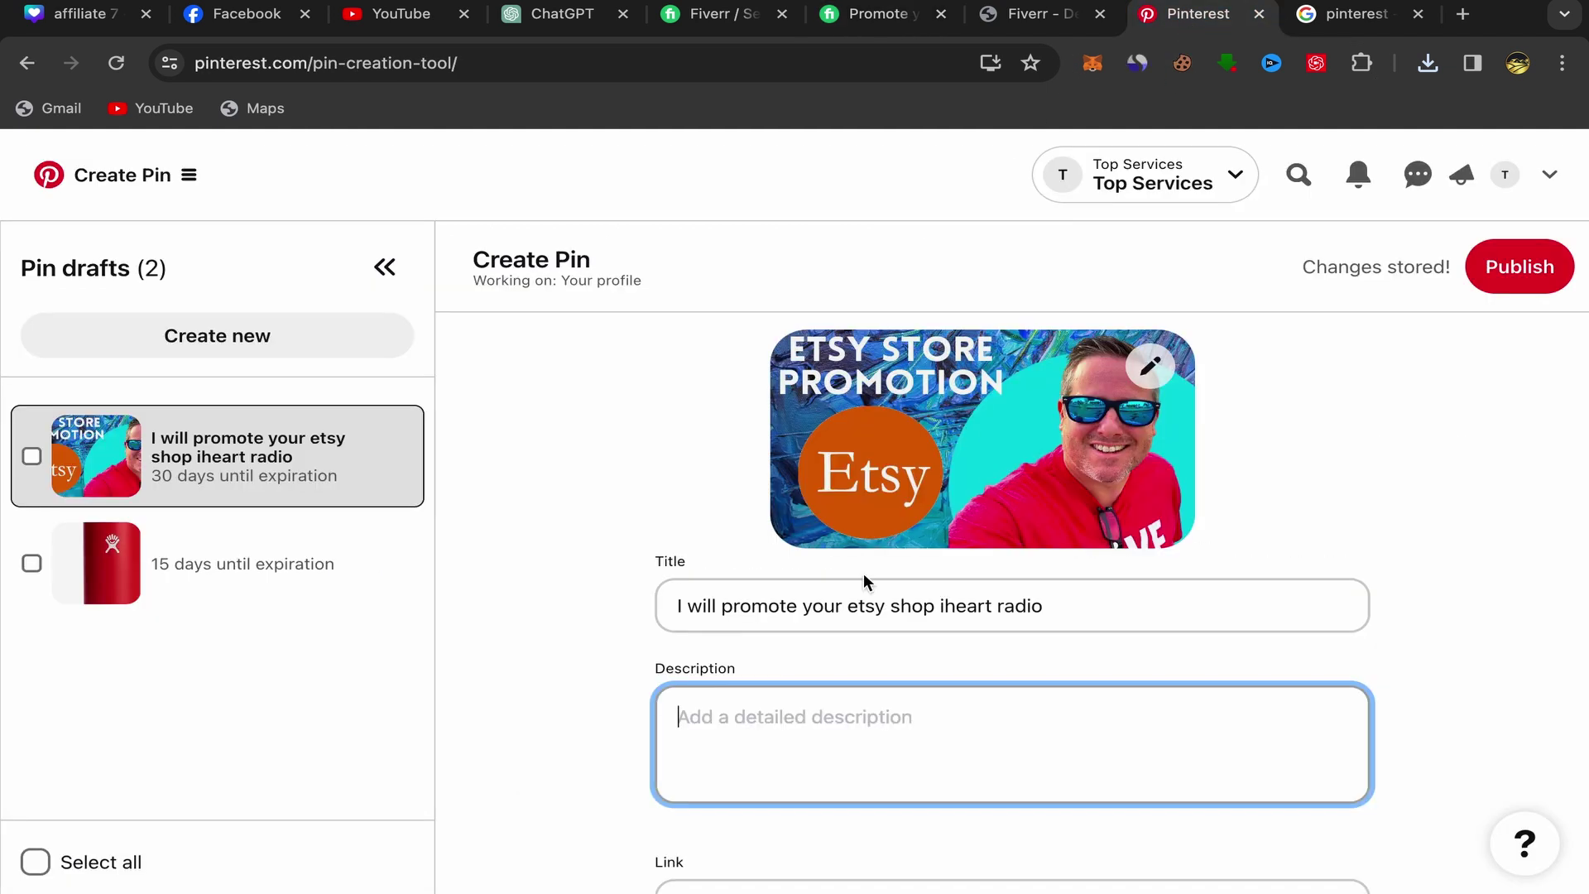
pyautogui.rightClick(692, 719)
pyautogui.click(732, 703)
pyautogui.scroll(-2, 654, 666)
pyautogui.scroll(-2, 682, 672)
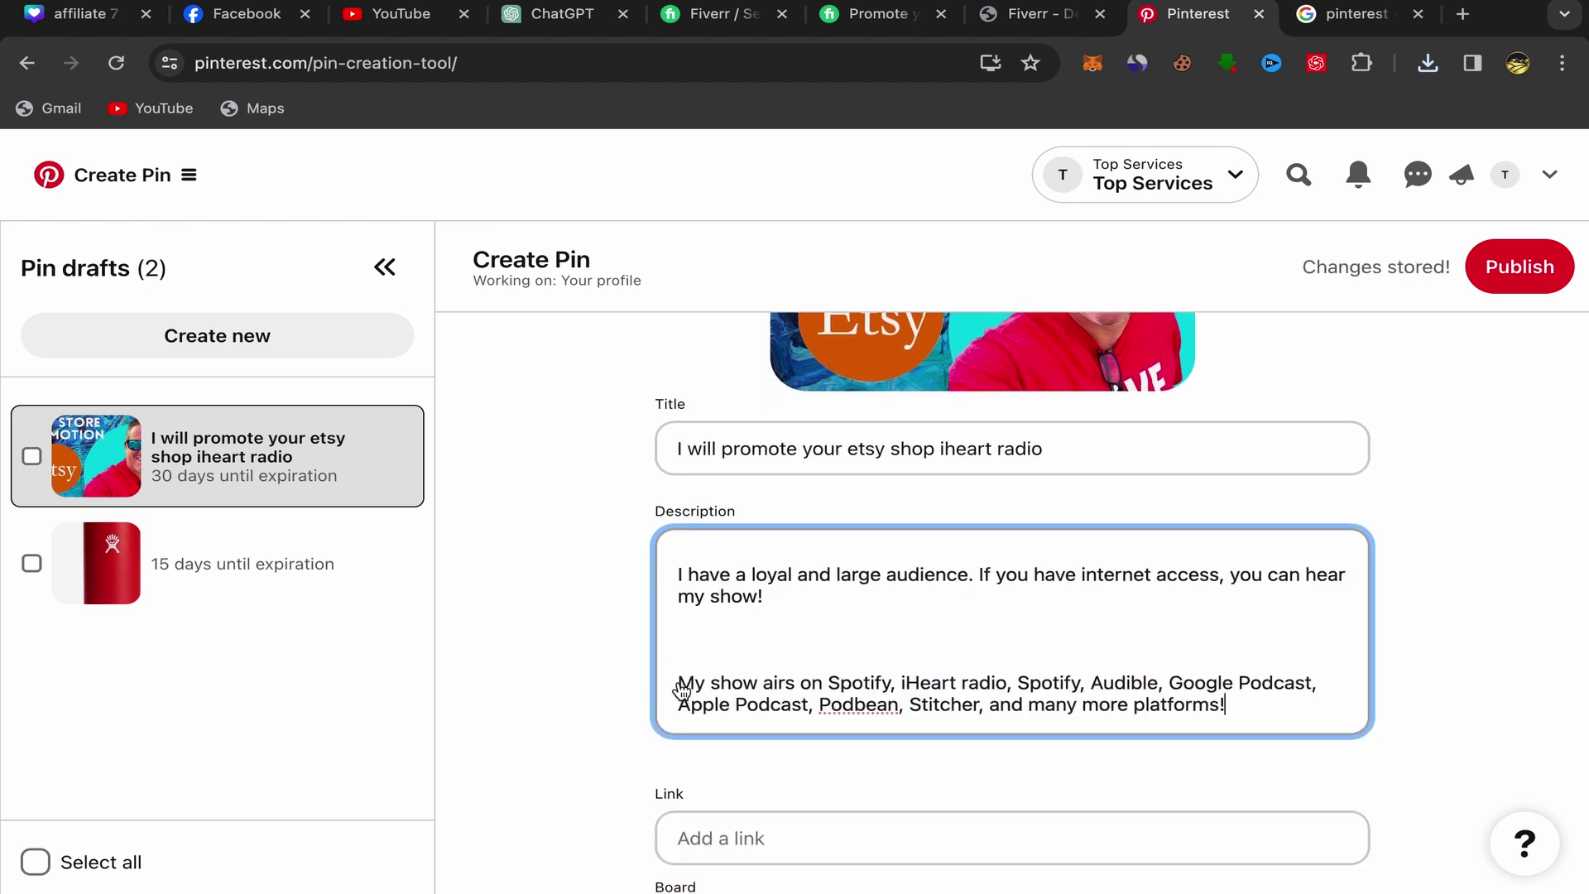
pyautogui.press('BackSpace')
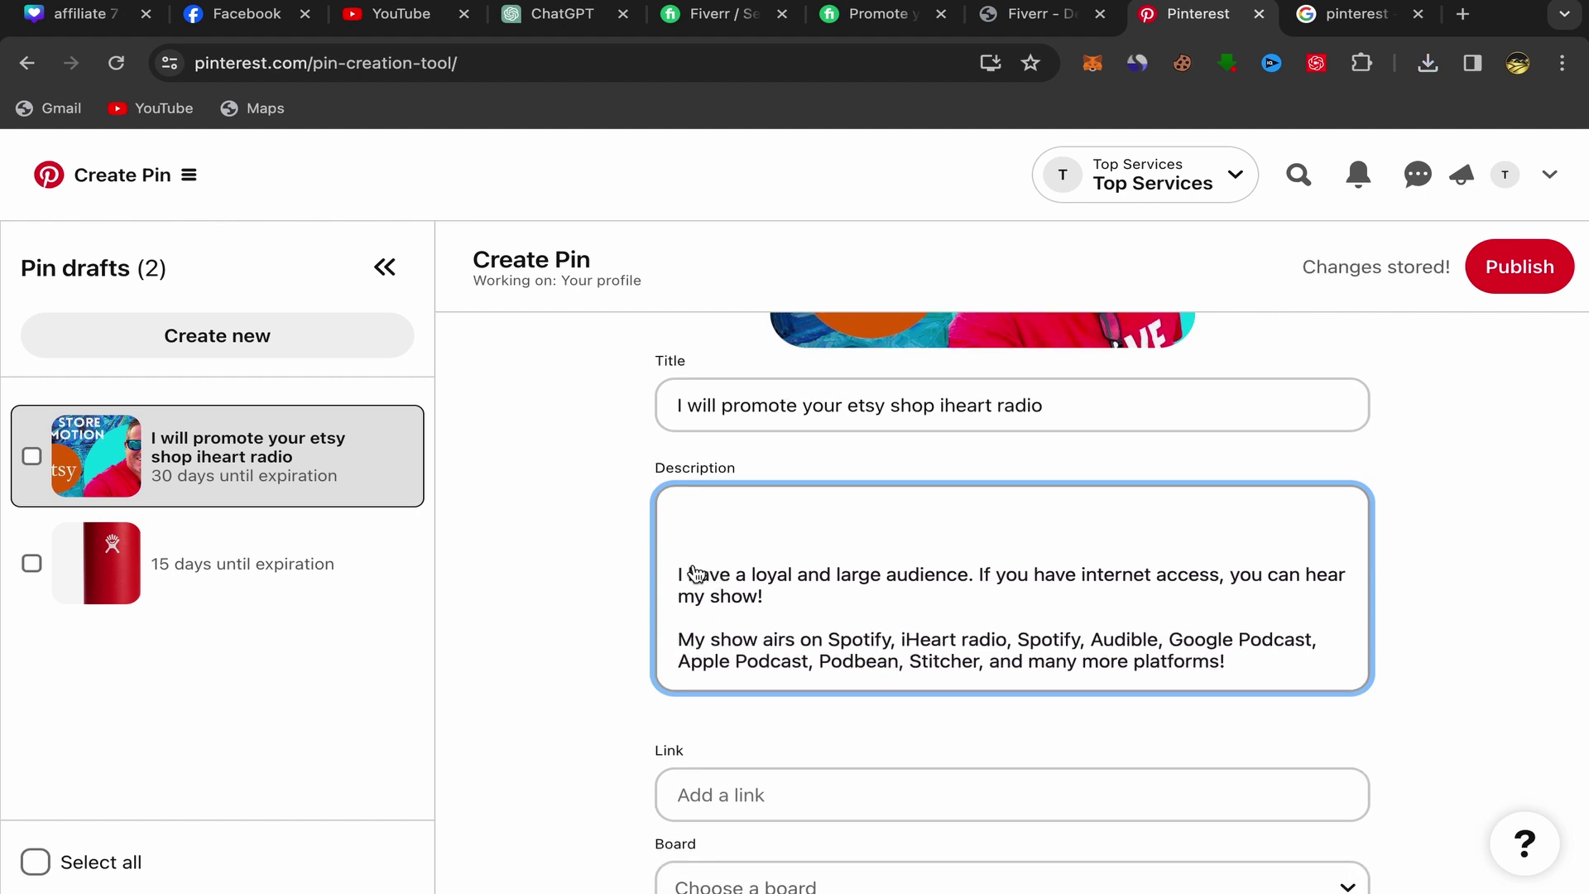
pyautogui.scroll(-1, 680, 577)
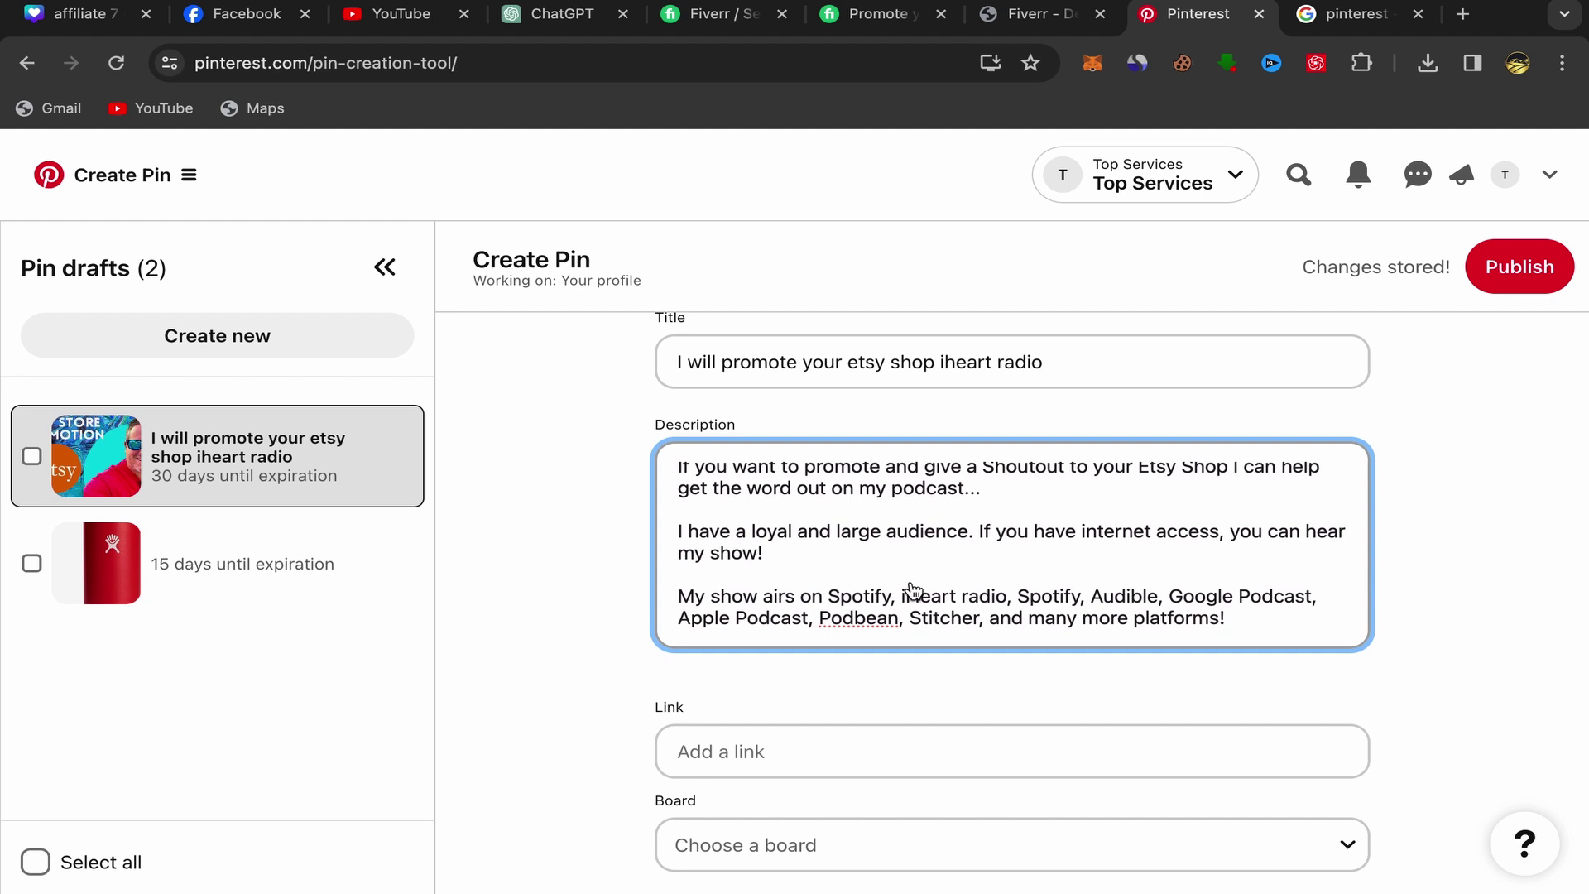
# Copy the Fiverr CPA deep link from Fiverr Affiliates and paste it as the Pin's link on Pinterest
pyautogui.scroll(-2, 709, 652)
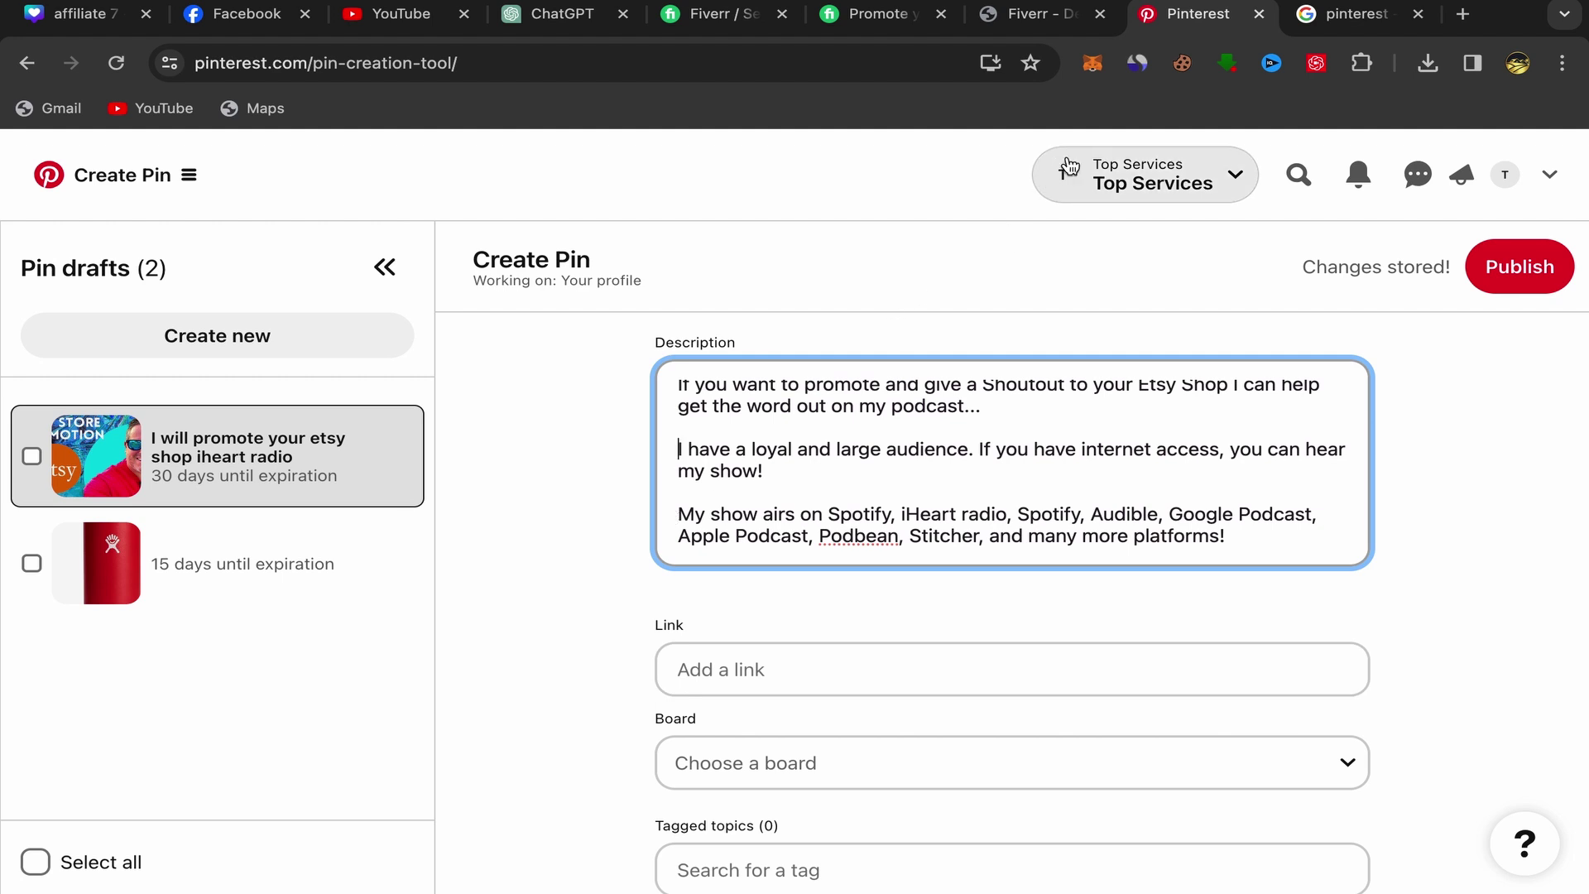
pyautogui.click(1040, 18)
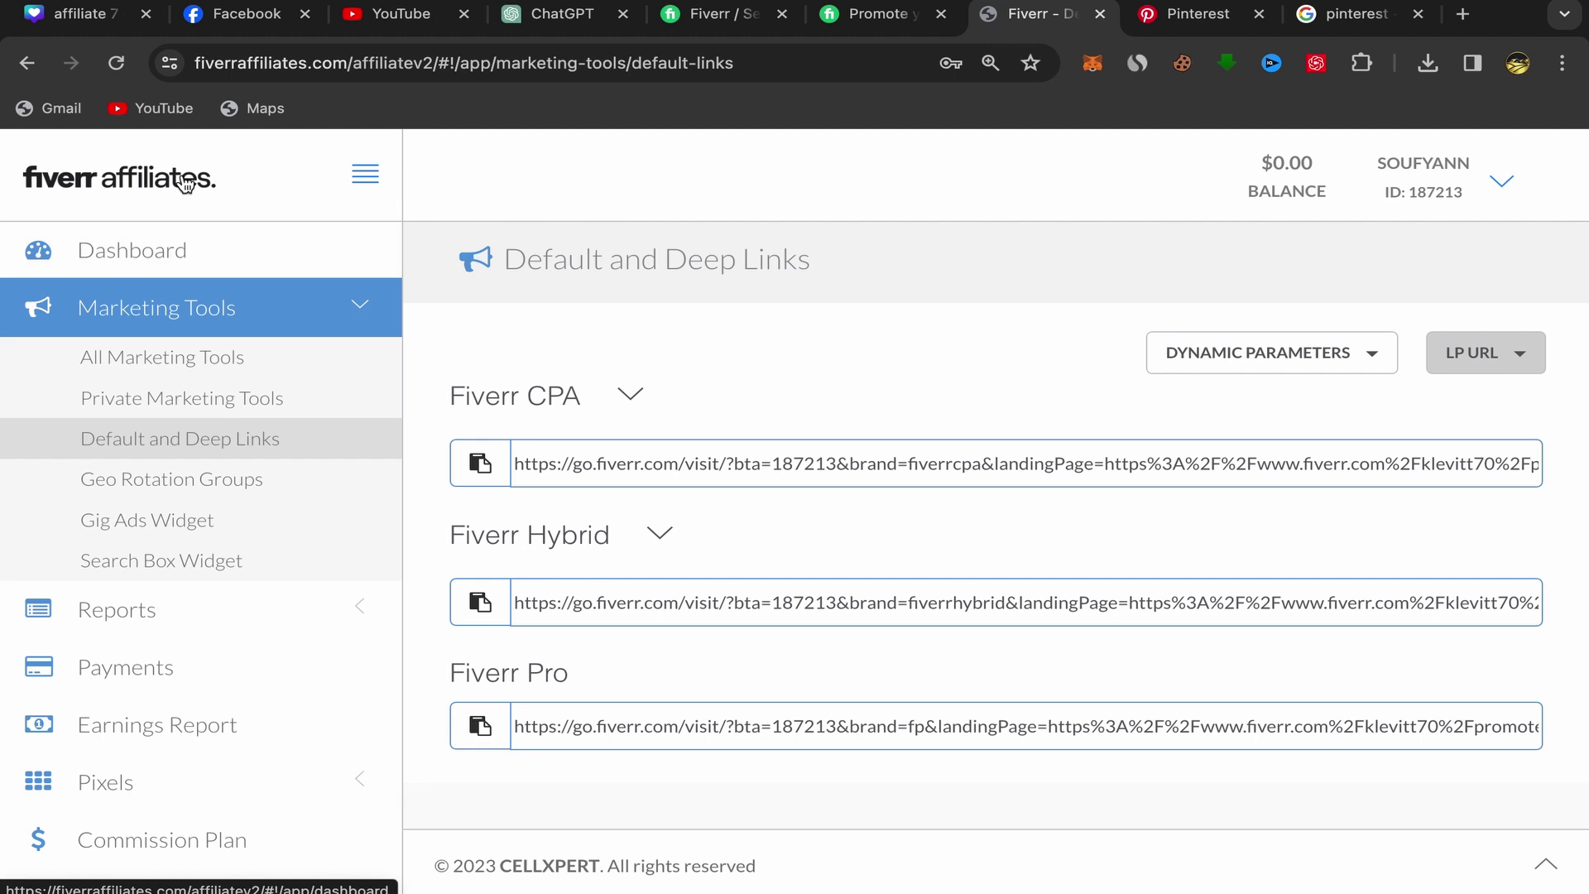
pyautogui.click(479, 460)
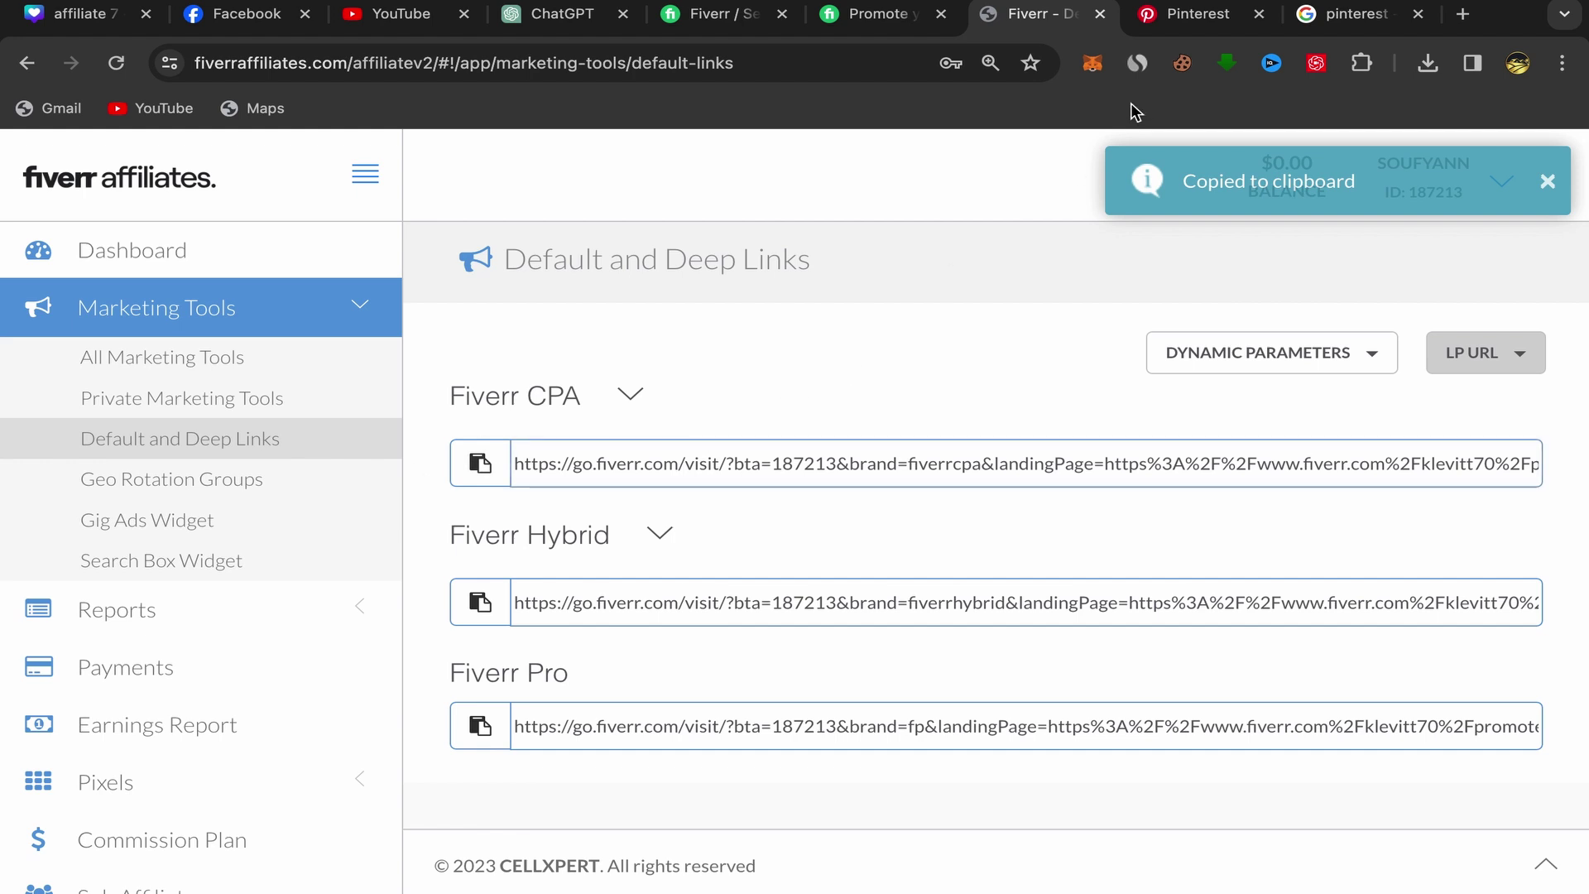
pyautogui.click(1196, 14)
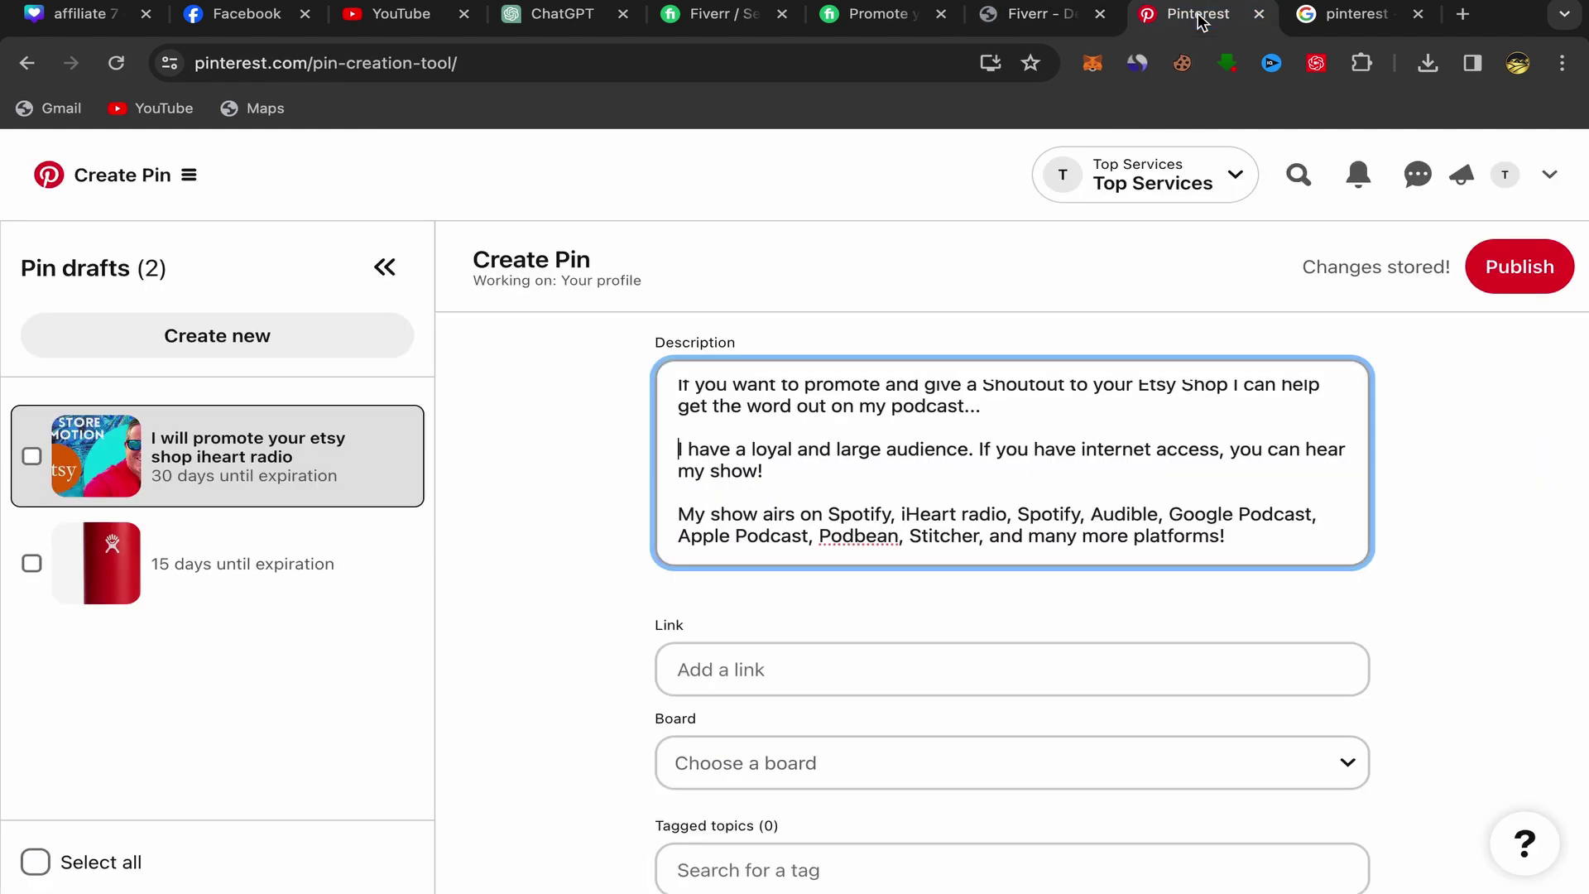
pyautogui.rightClick(699, 664)
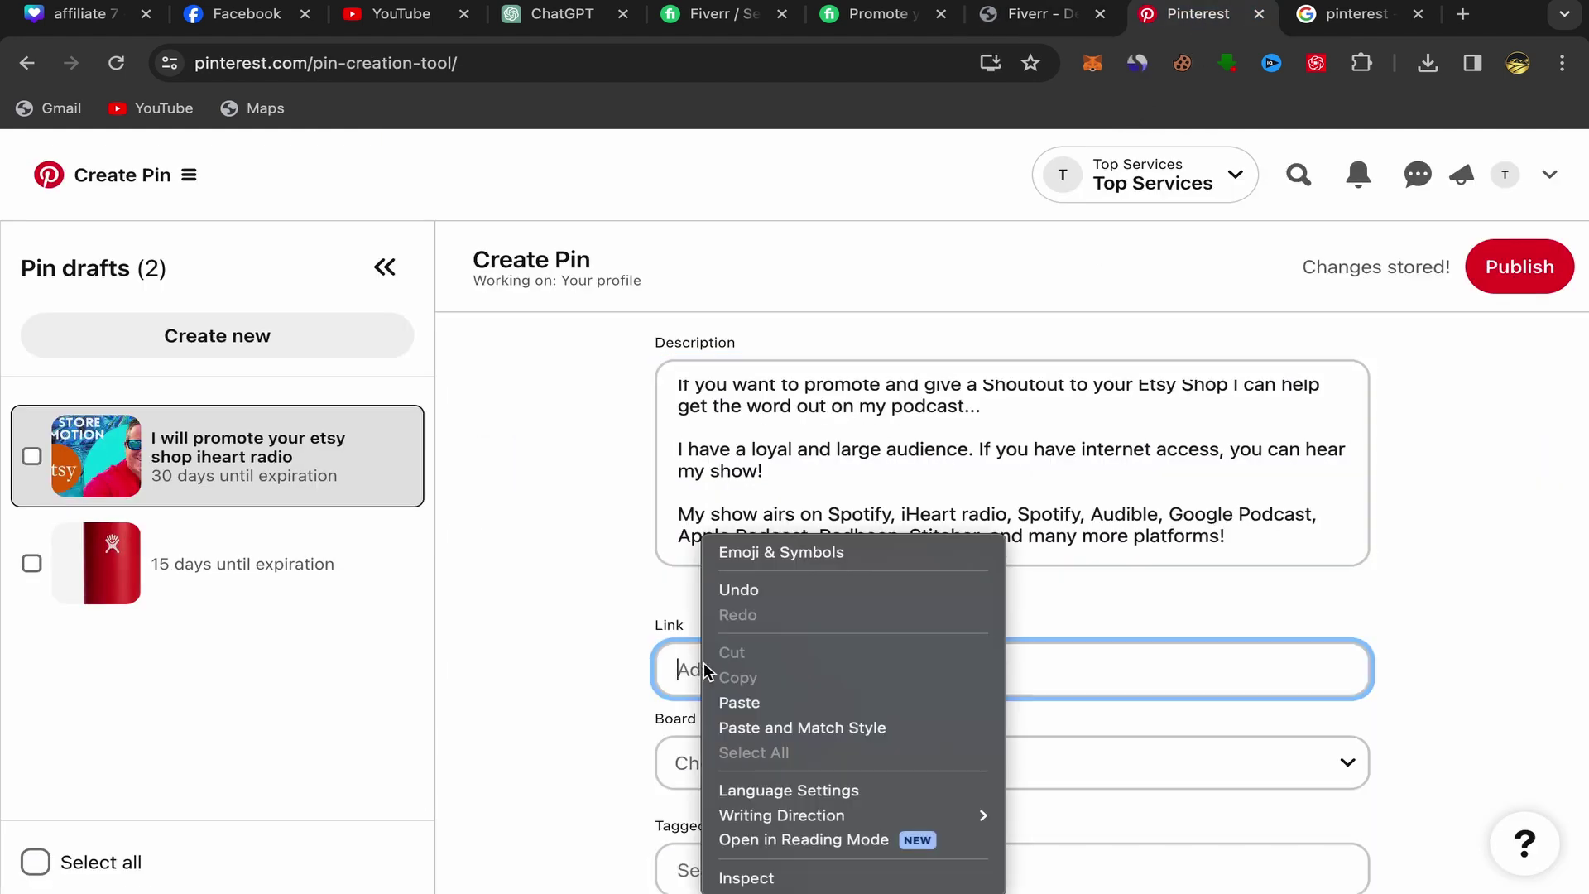
pyautogui.click(764, 698)
# Assign the Pin to the existing "fiverr affiliate" board
pyautogui.scroll(-2, 582, 698)
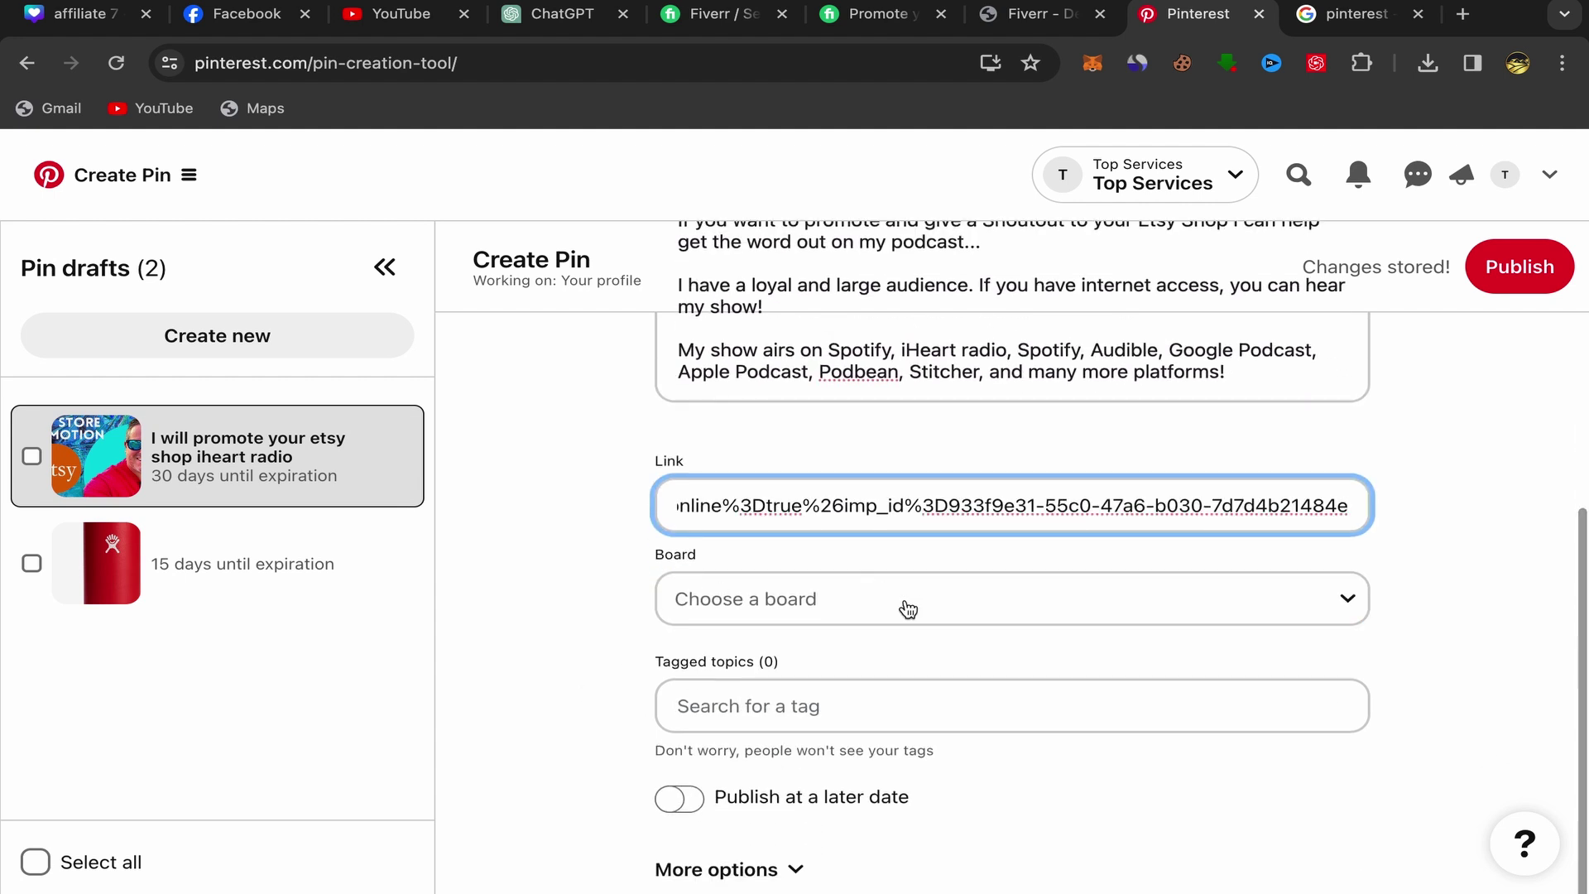
pyautogui.click(861, 616)
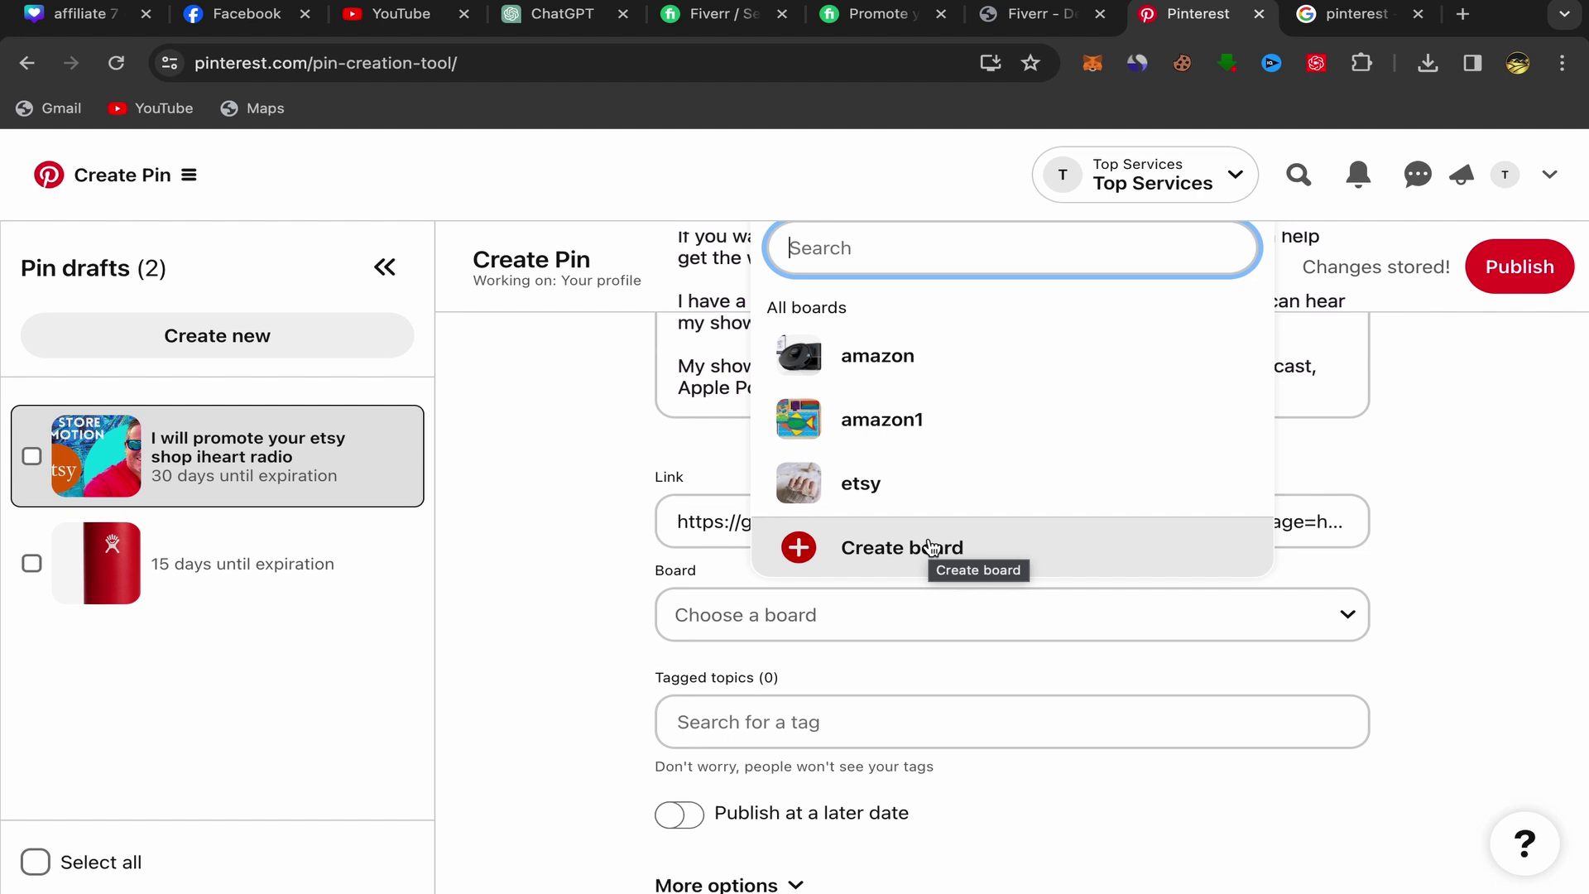
pyautogui.scroll(-3, 926, 454)
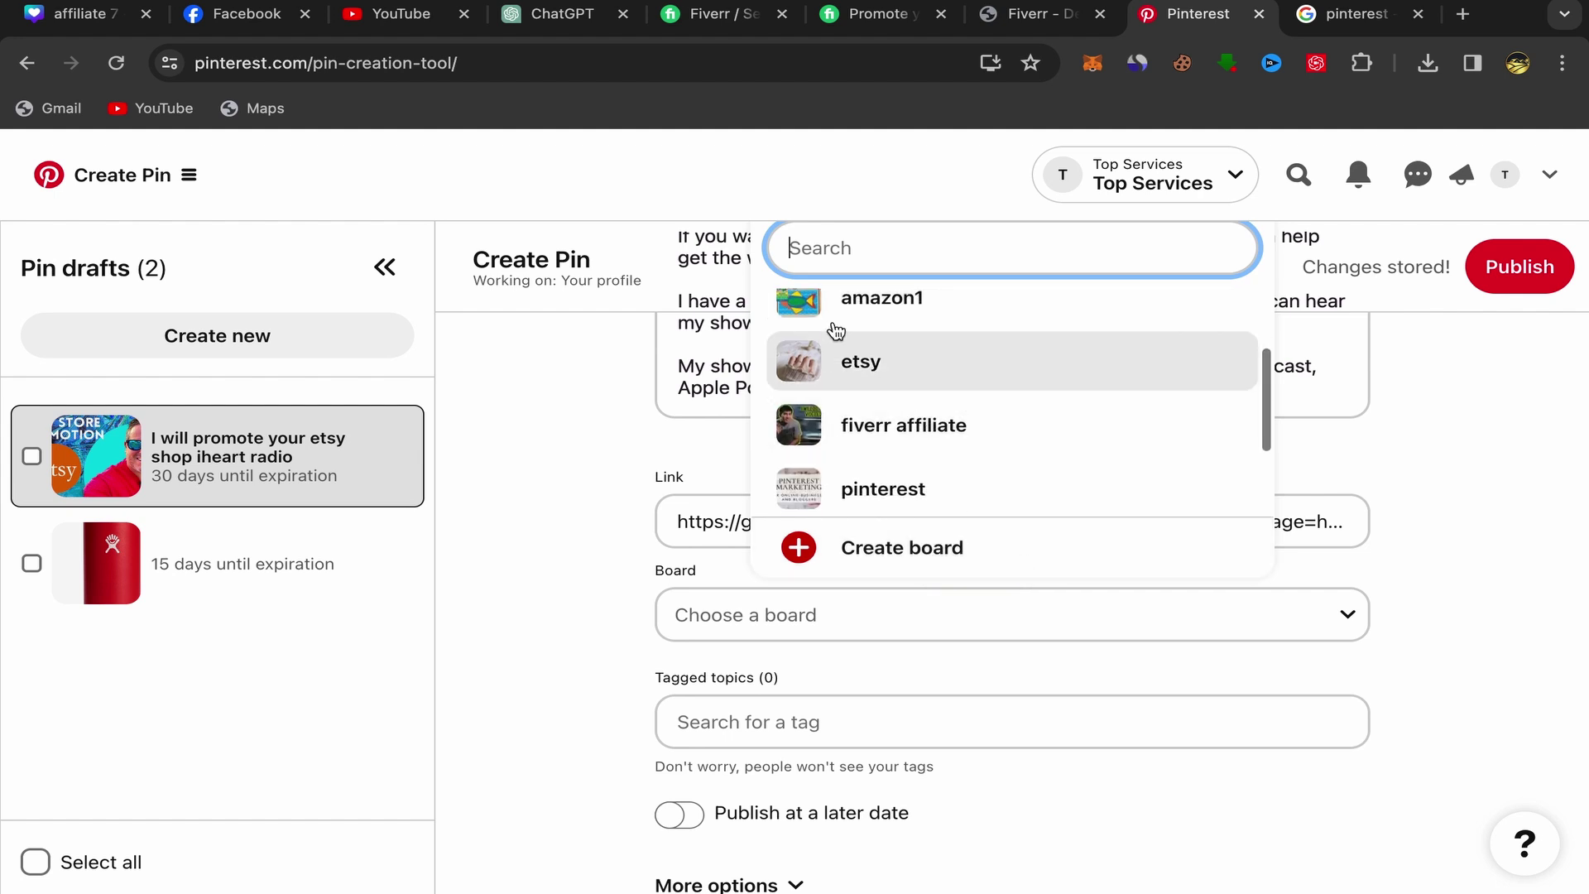
pyautogui.click(890, 429)
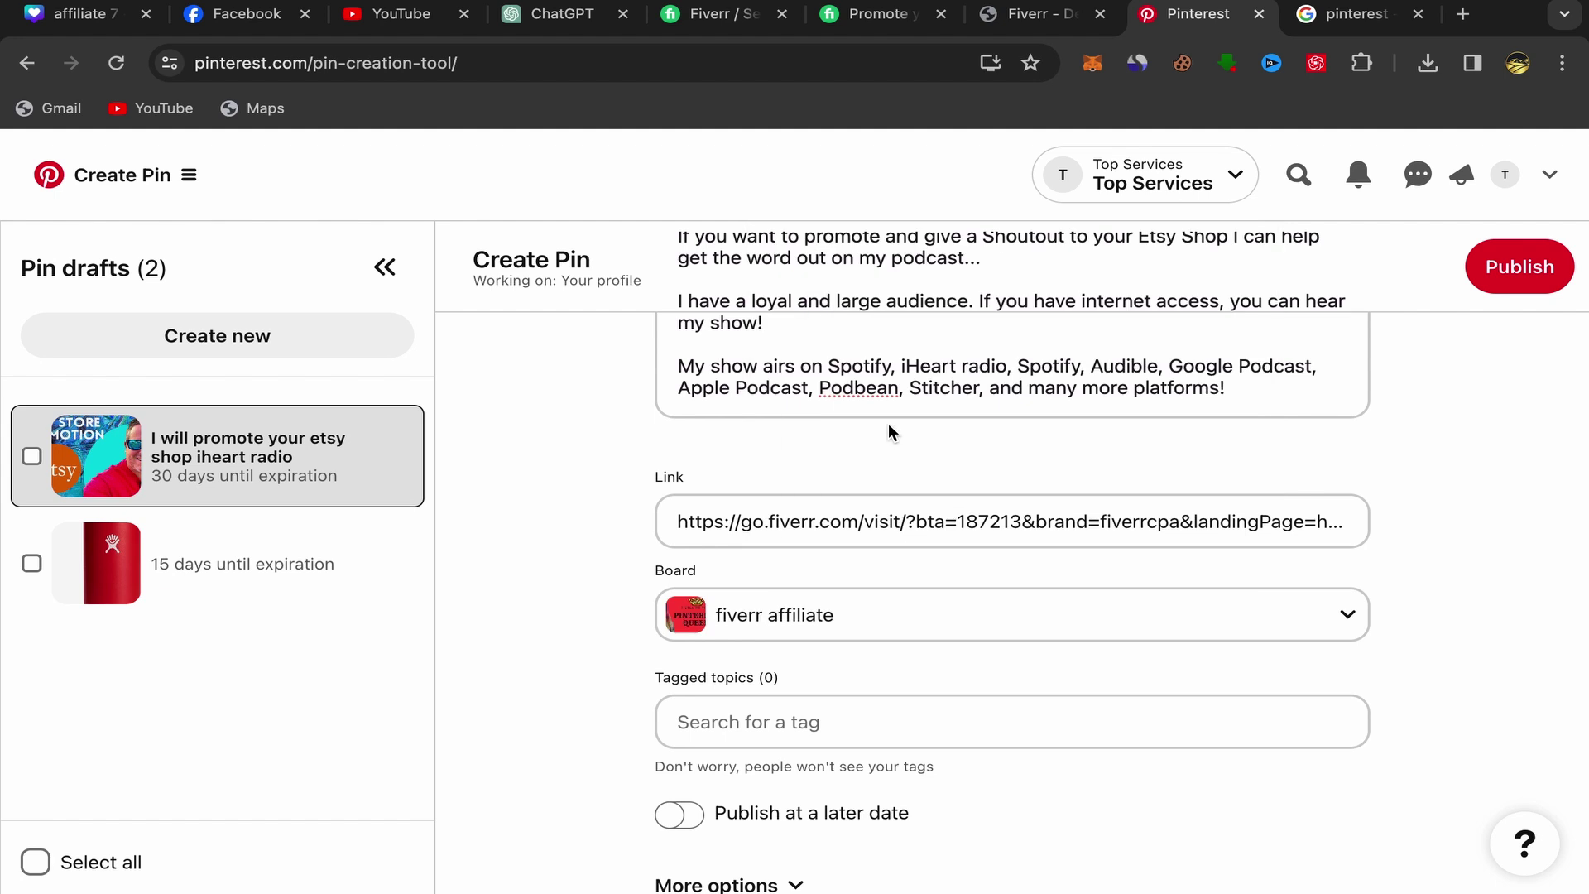
# Go from the Pin's empty tagged topics field to the Fiverr gig and examine its Related tags section, highlighting the heading
pyautogui.scroll(-1, 910, 675)
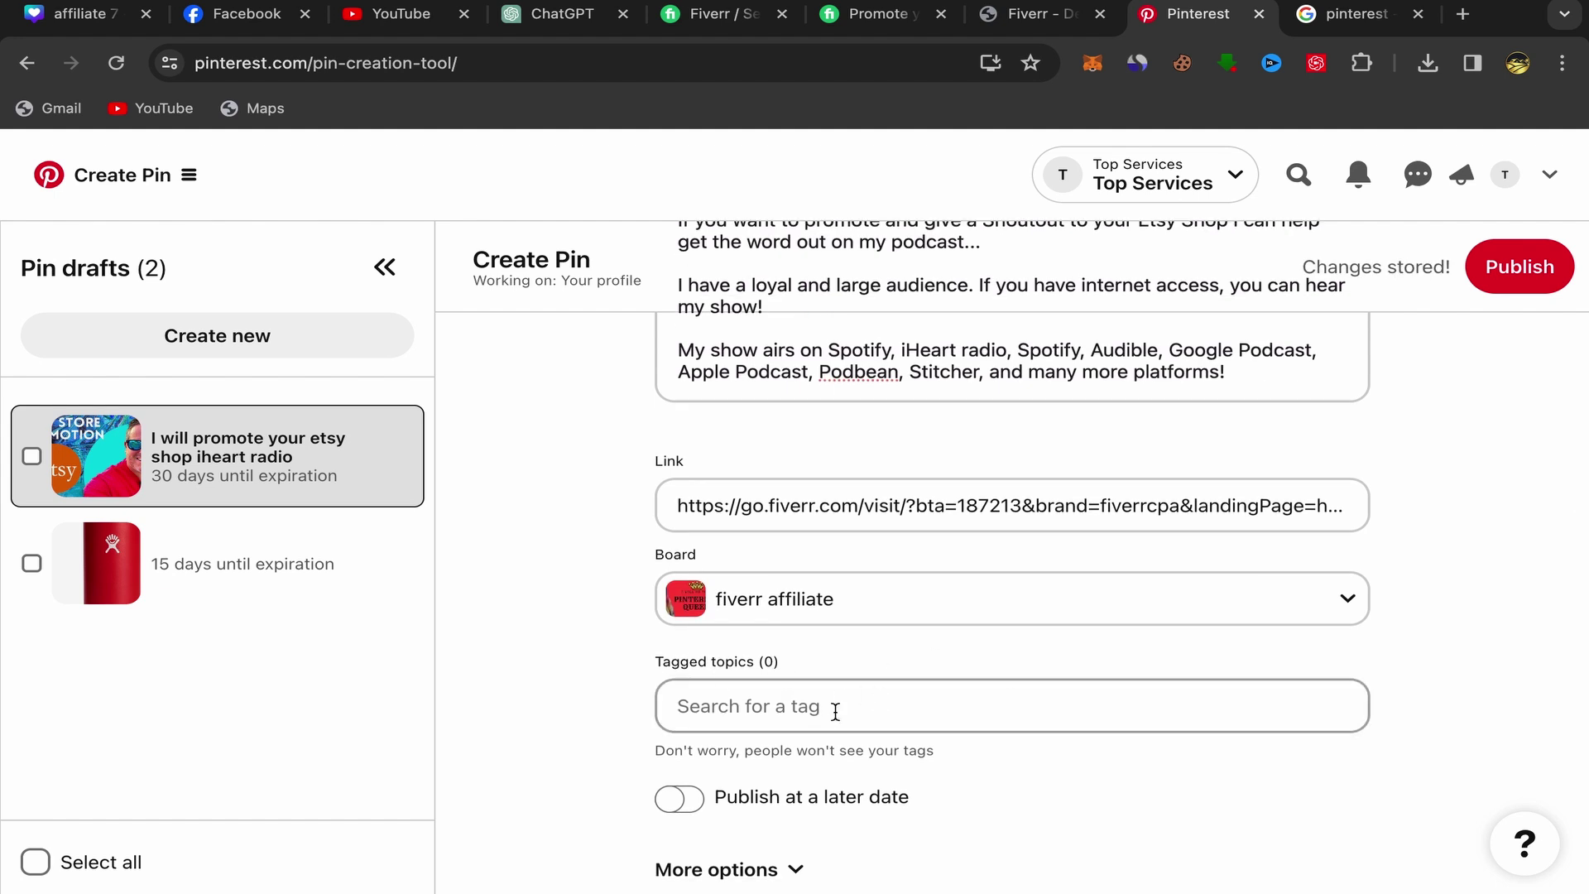
pyautogui.click(720, 690)
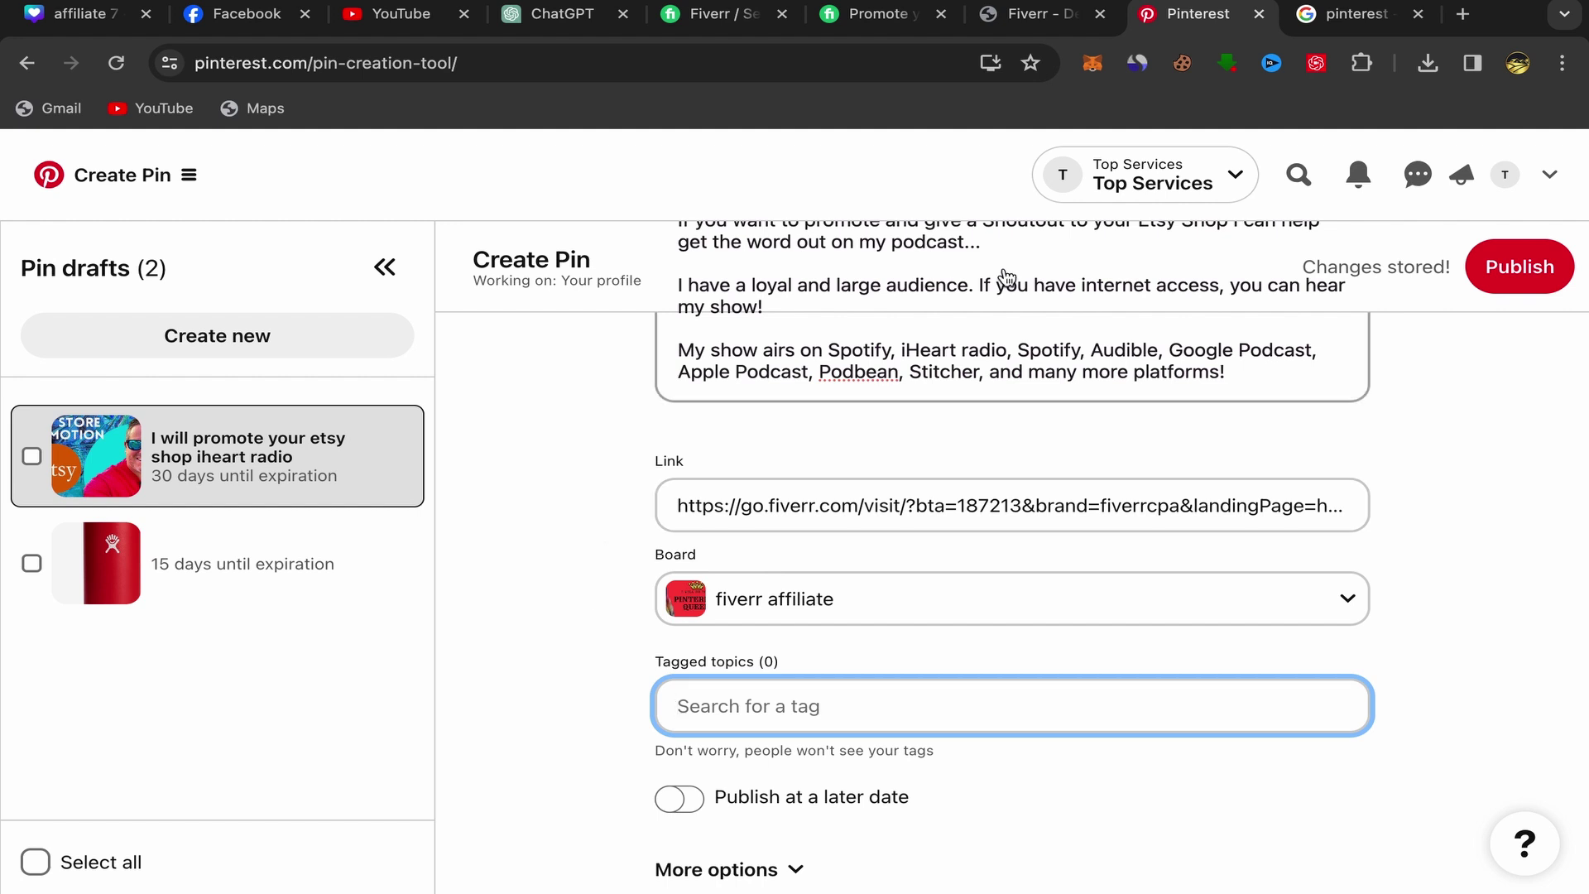
pyautogui.click(884, 23)
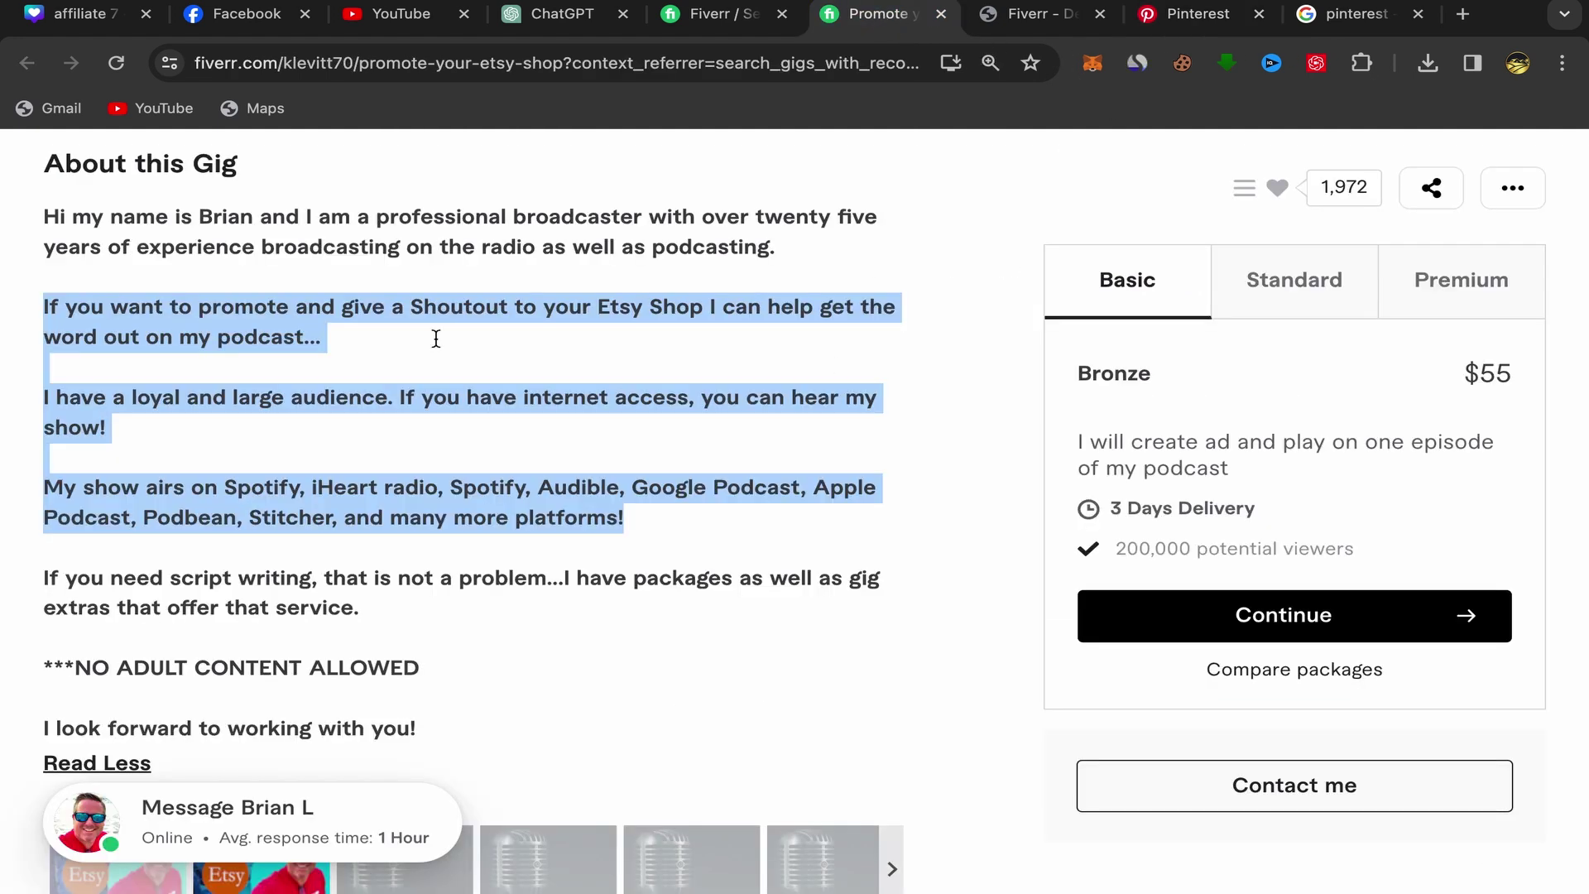
pyautogui.scroll(-20, 677, 577)
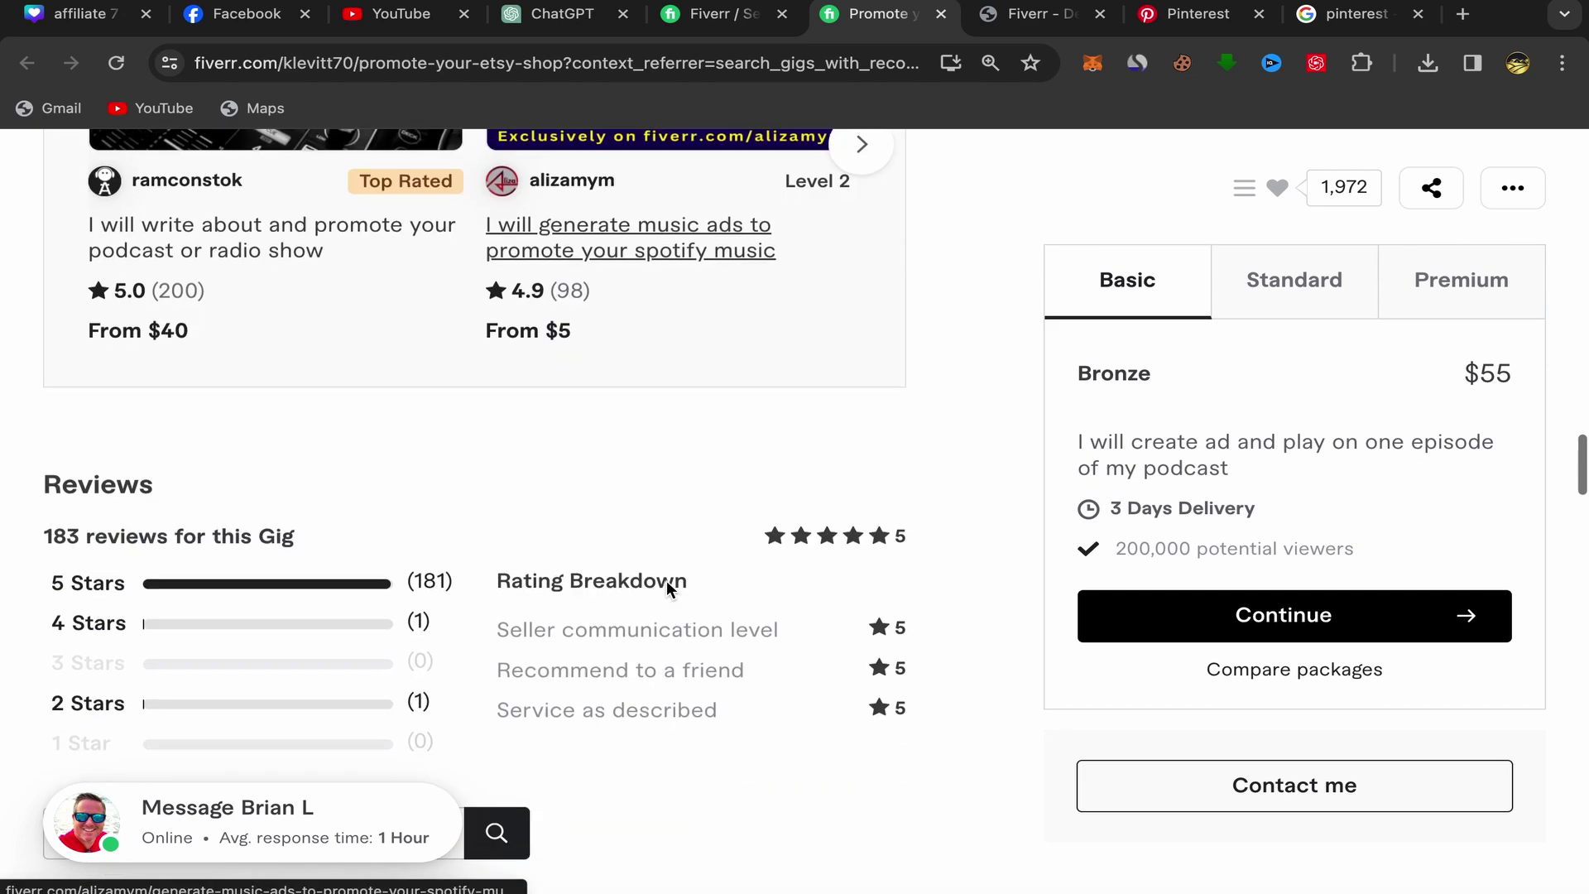
pyautogui.scroll(-12, 667, 583)
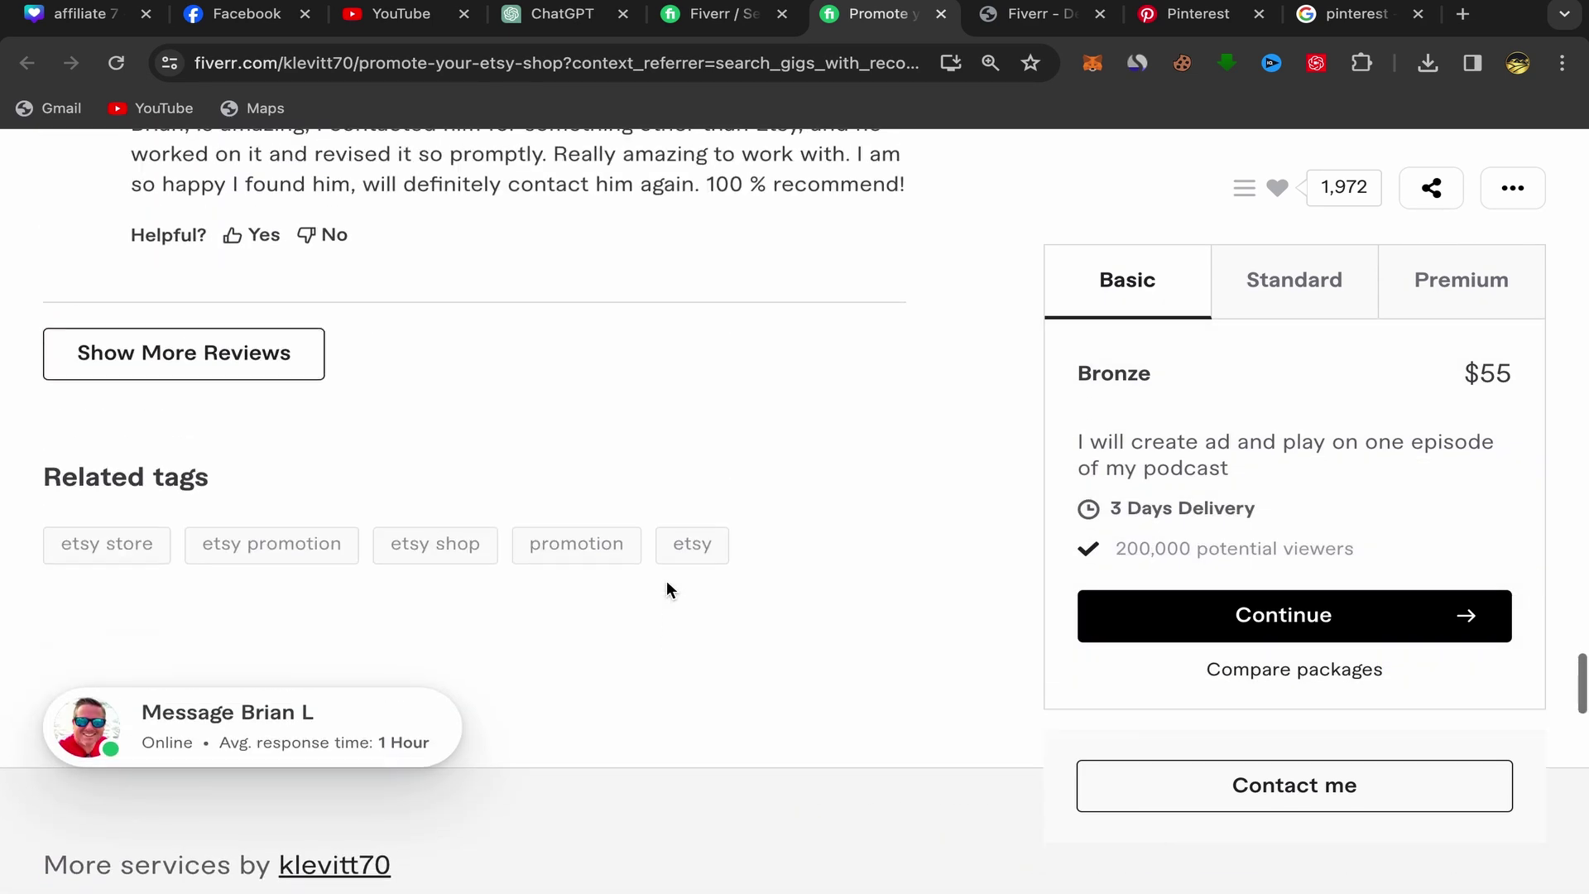
pyautogui.scroll(1, 667, 589)
pyautogui.moveTo(42, 514); pyautogui.dragTo(312, 504)
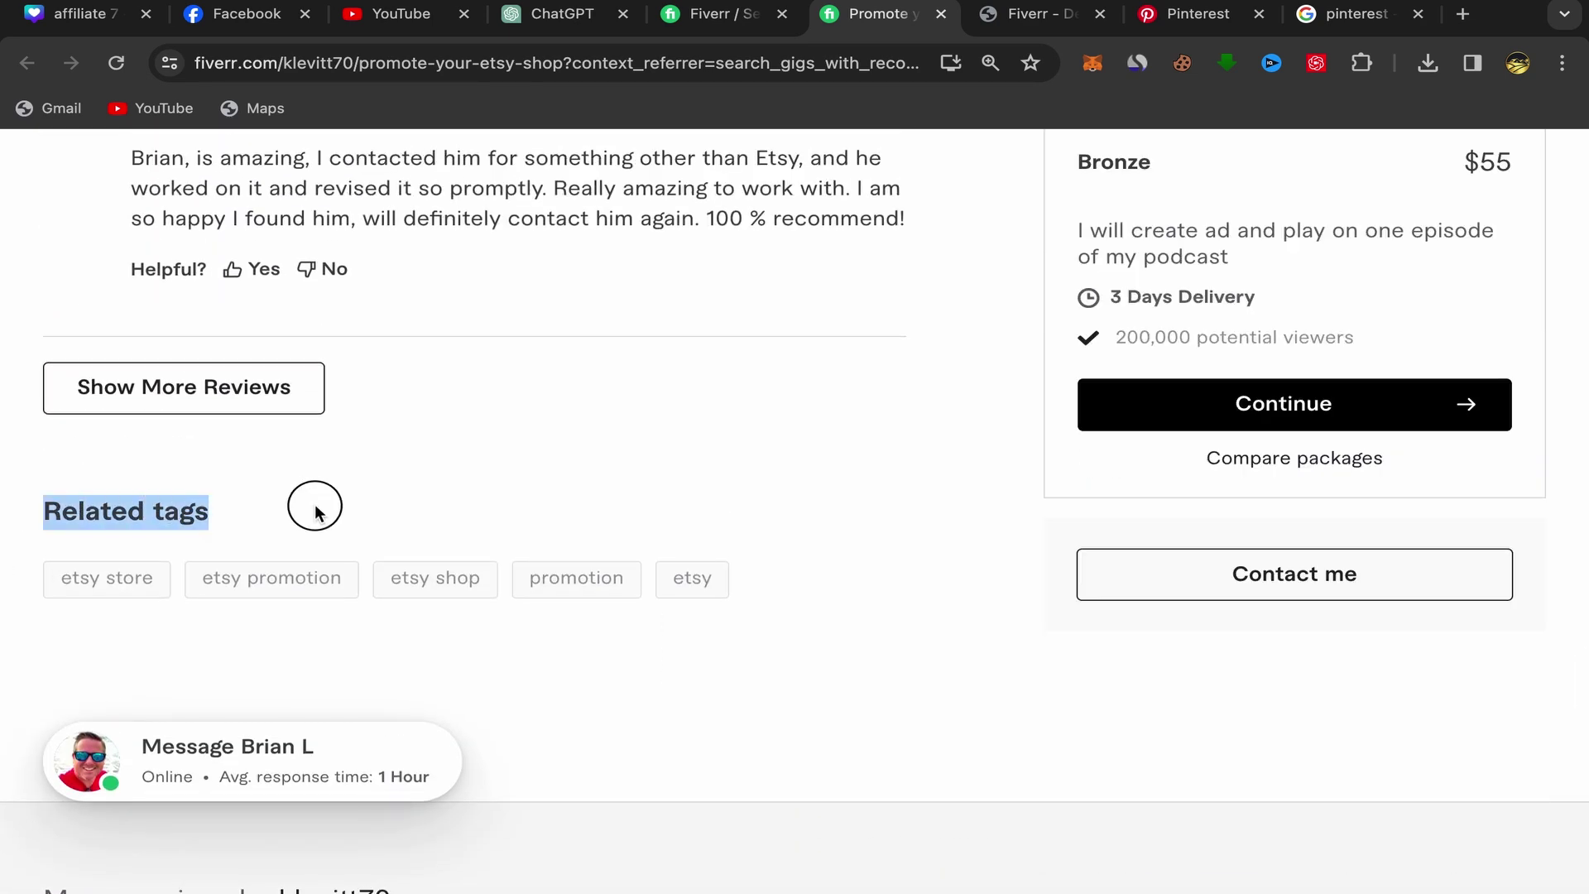
# Copy the "etsy store" related tag from the Fiverr gig and paste it into the Pin's tagged topics field on Pinterest
pyautogui.rightClick(131, 590)
pyautogui.click(169, 653)
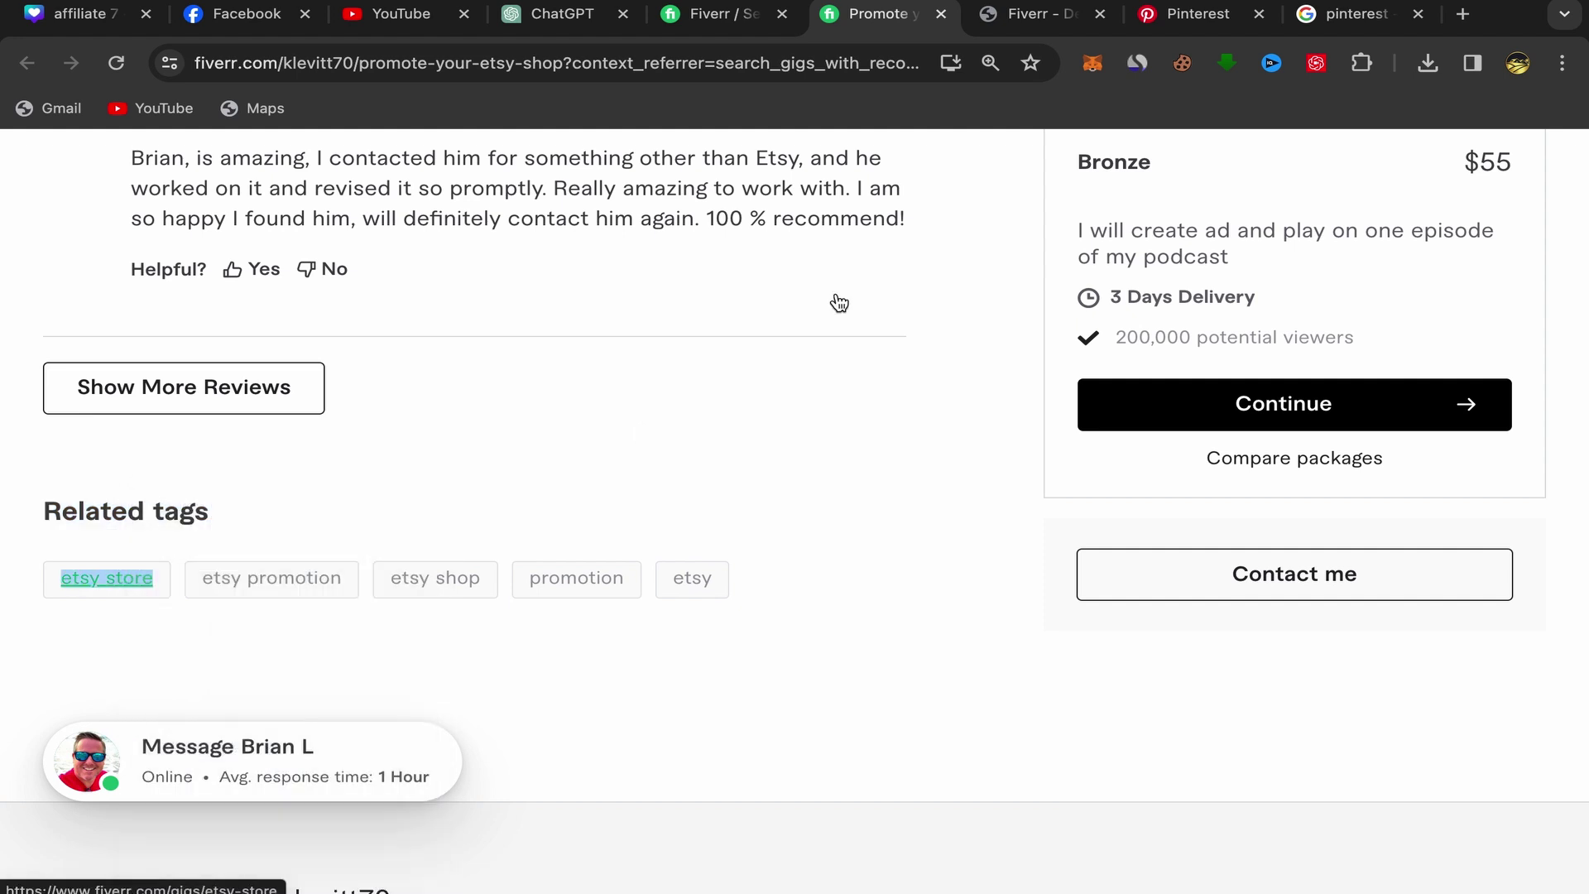
pyautogui.click(1192, 25)
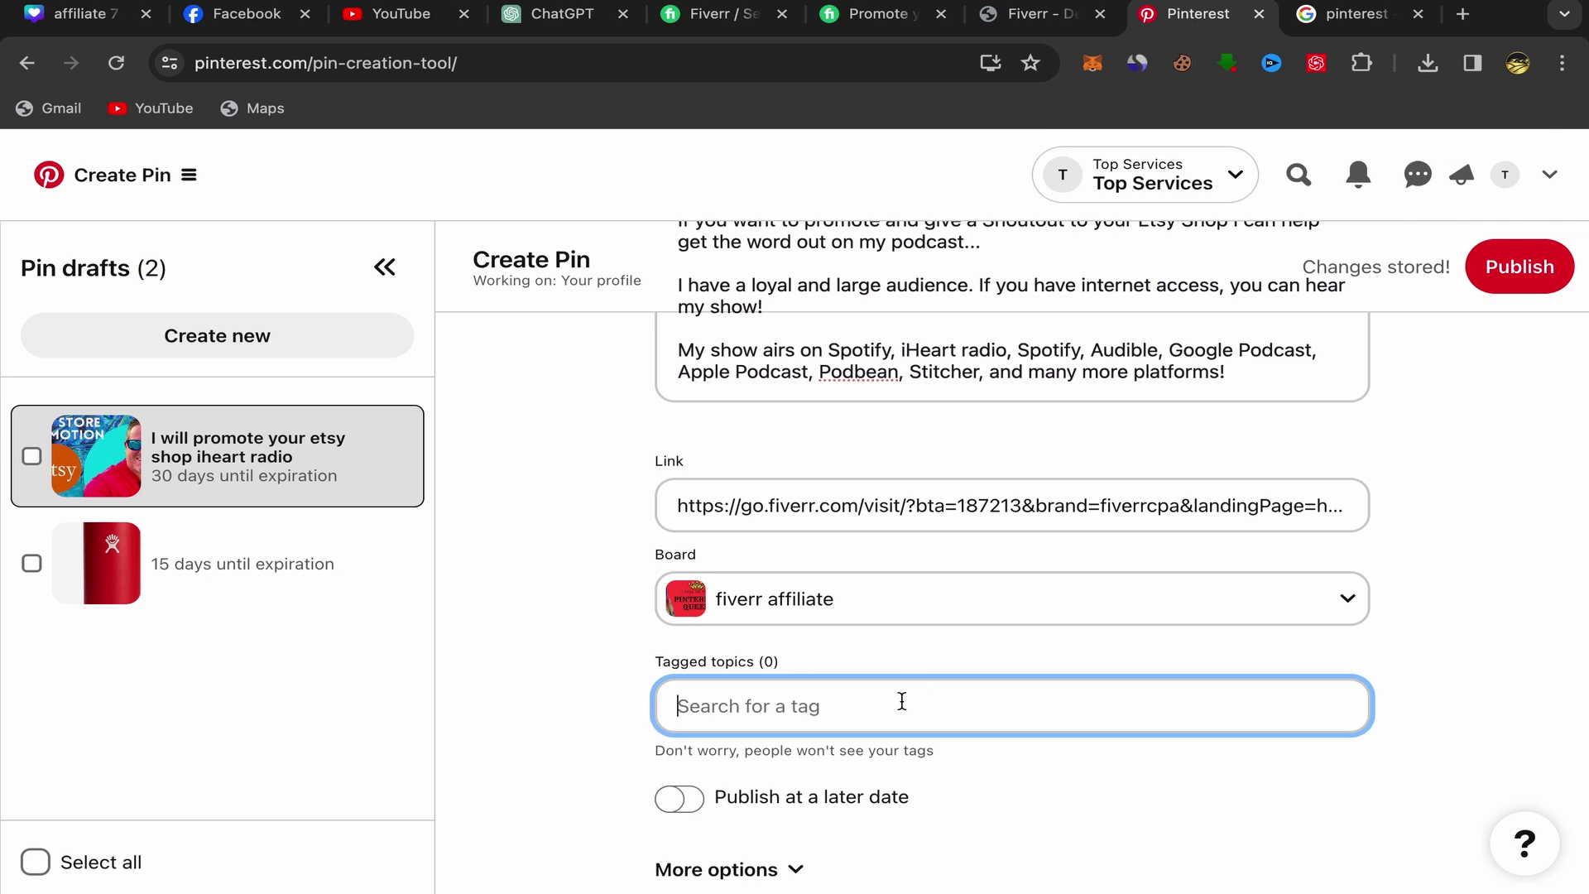
pyautogui.rightClick(702, 703)
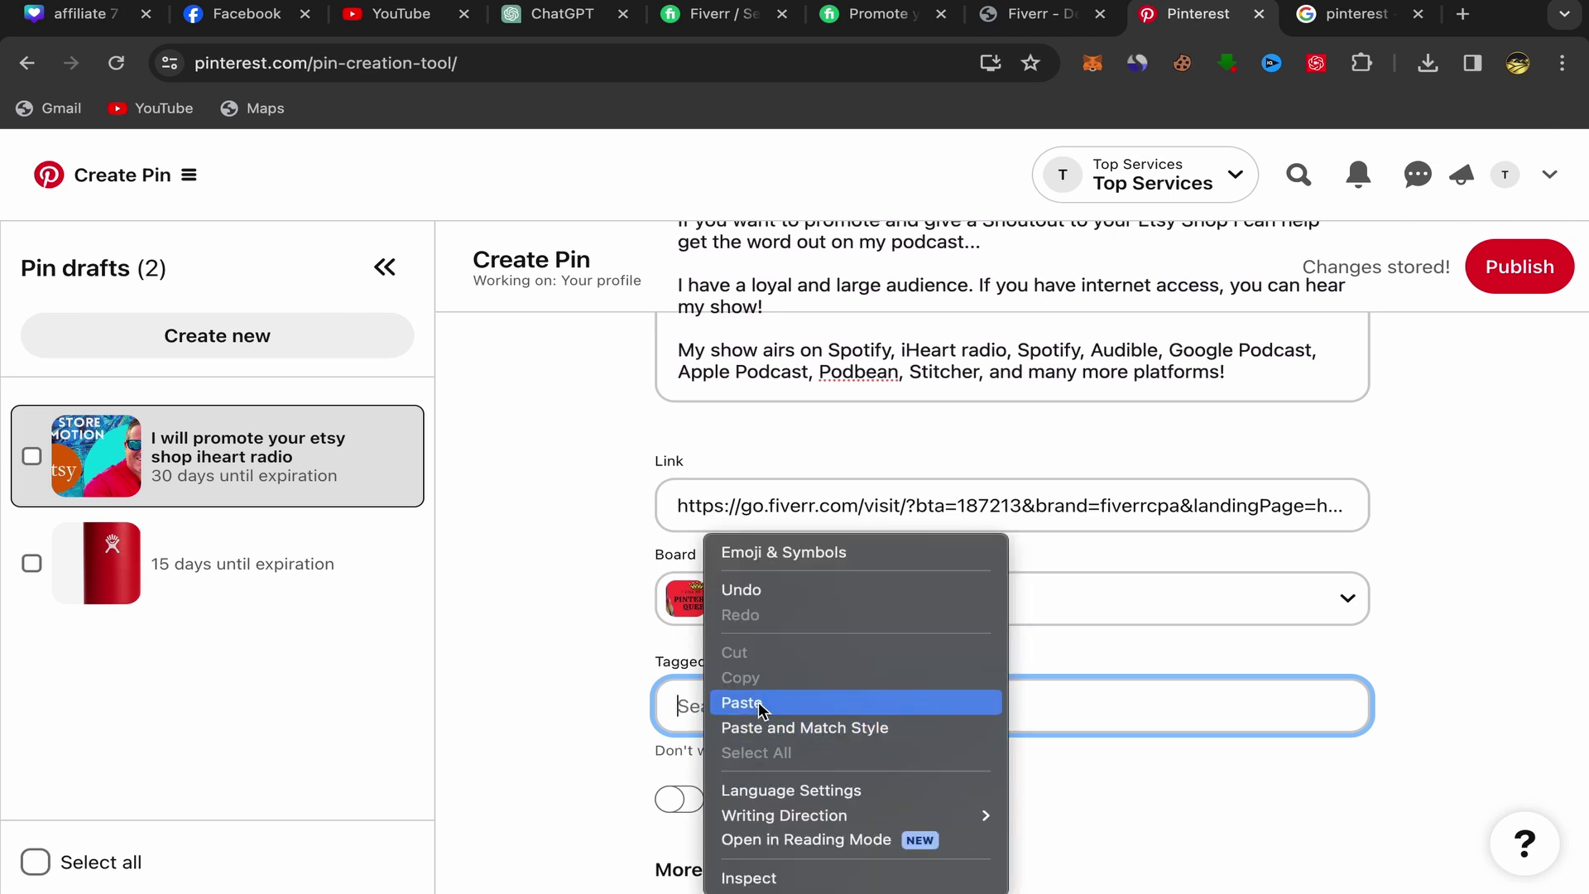
pyautogui.click(712, 699)
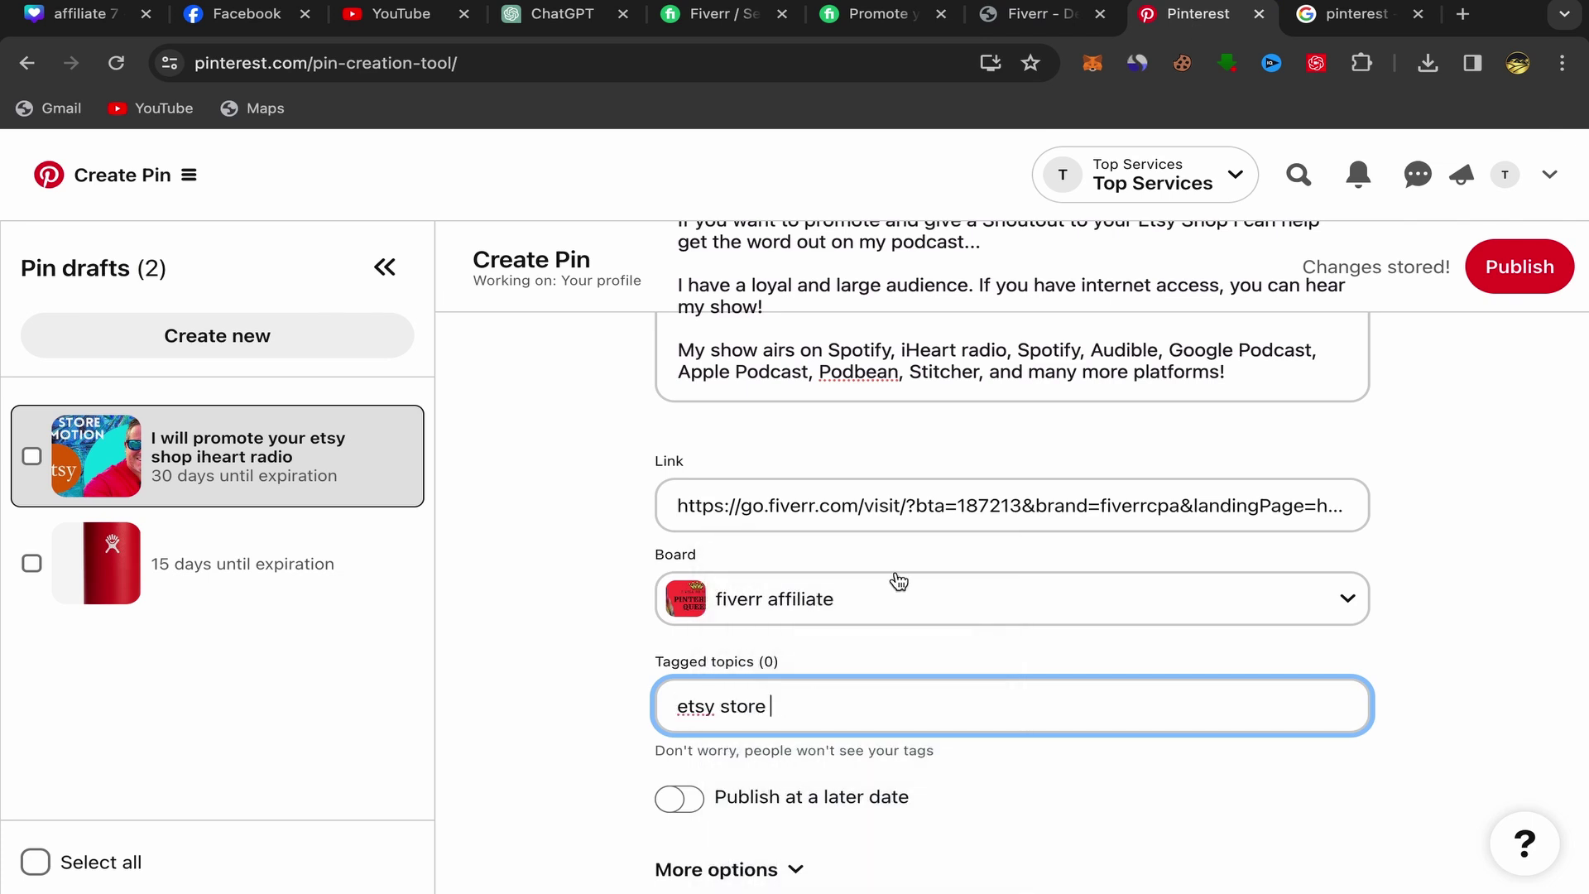
# Copy the "etsy promotion" related tag from the Fiverr gig and append it after "etsy store" in the Pin's tagged topics on Pinterest
pyautogui.click(873, 15)
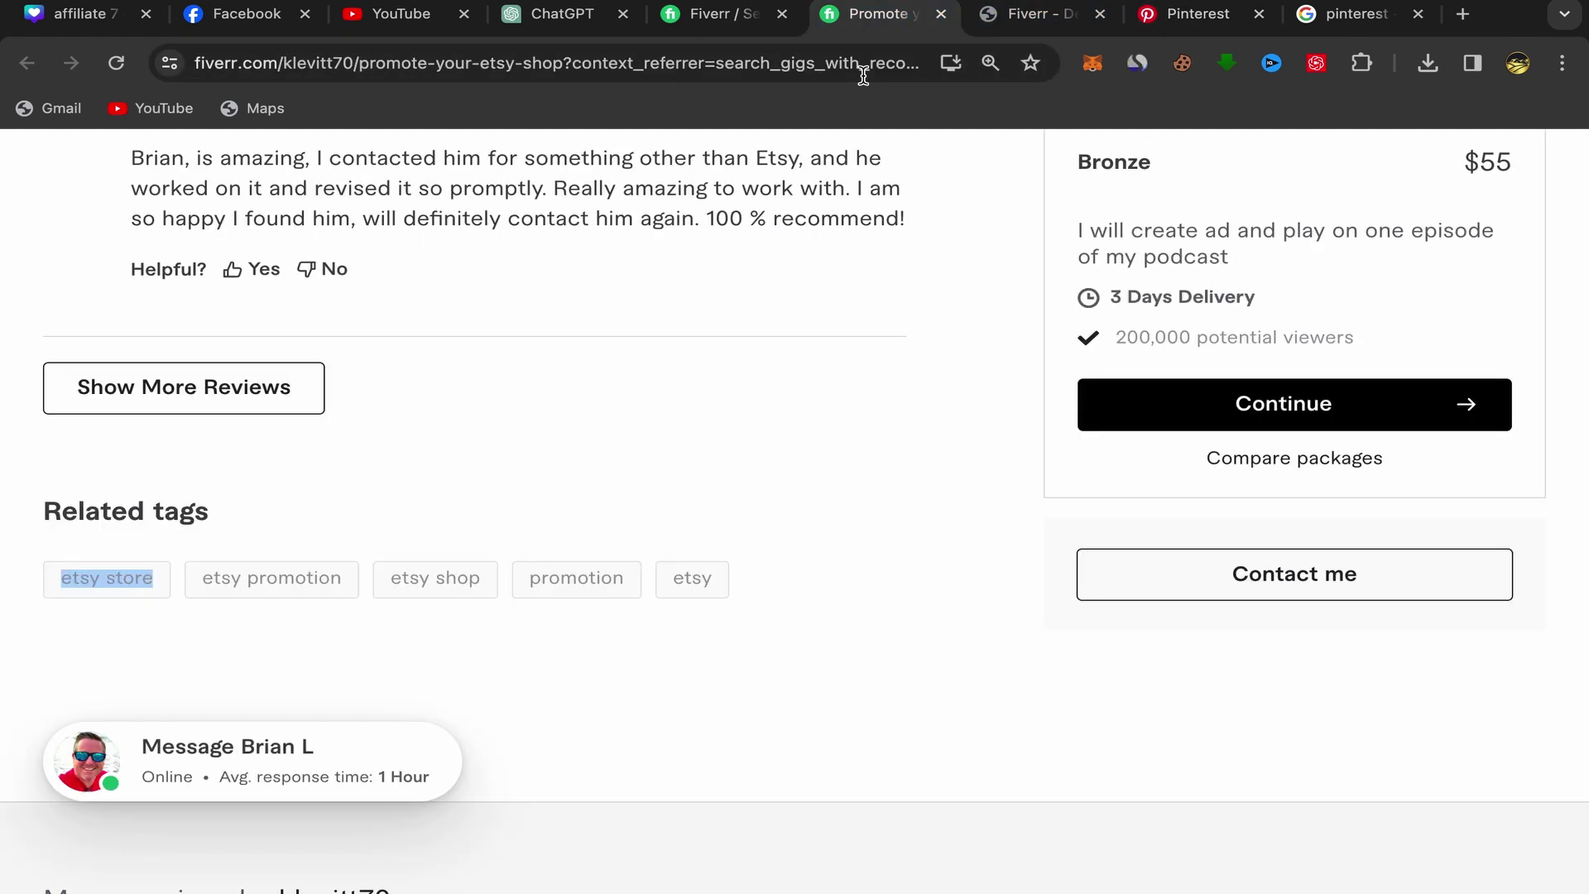
pyautogui.rightClick(313, 579)
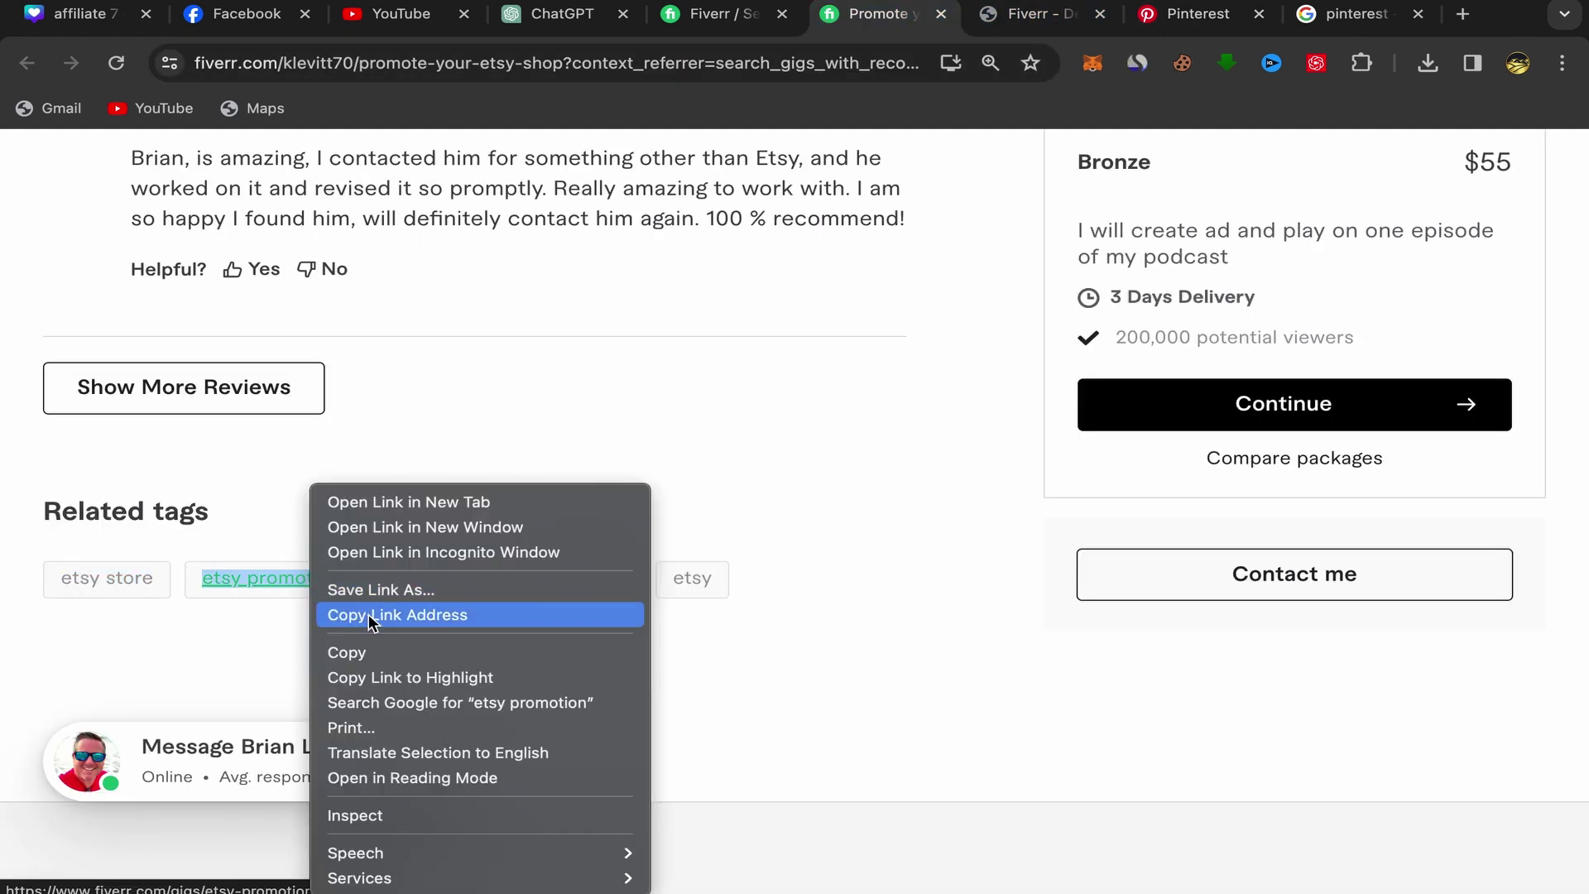
pyautogui.click(348, 652)
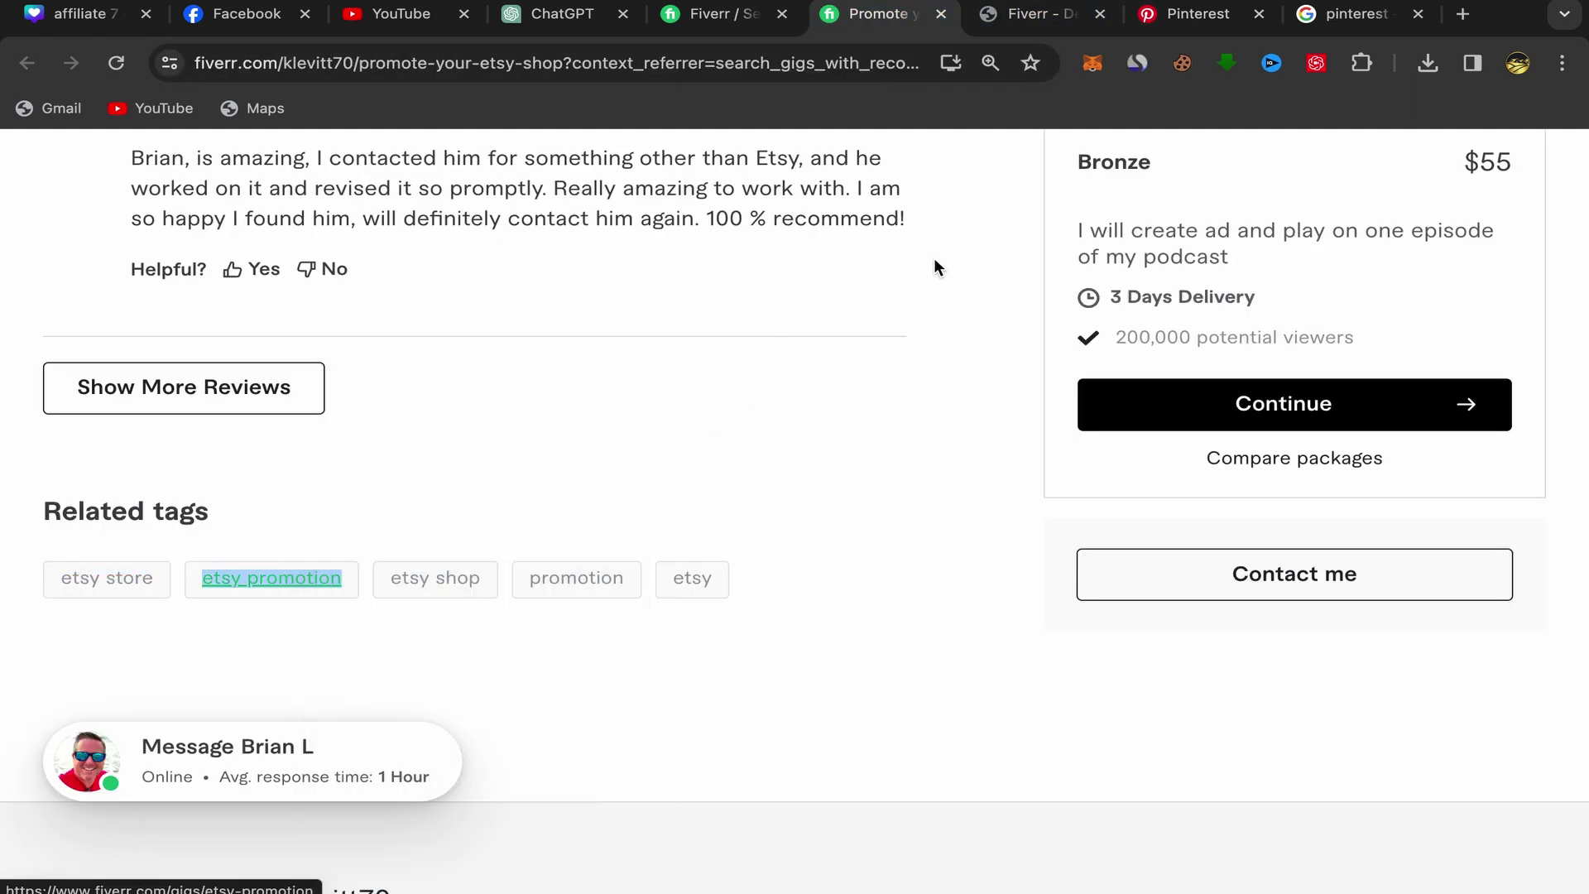
pyautogui.click(1200, 15)
pyautogui.rightClick(799, 702)
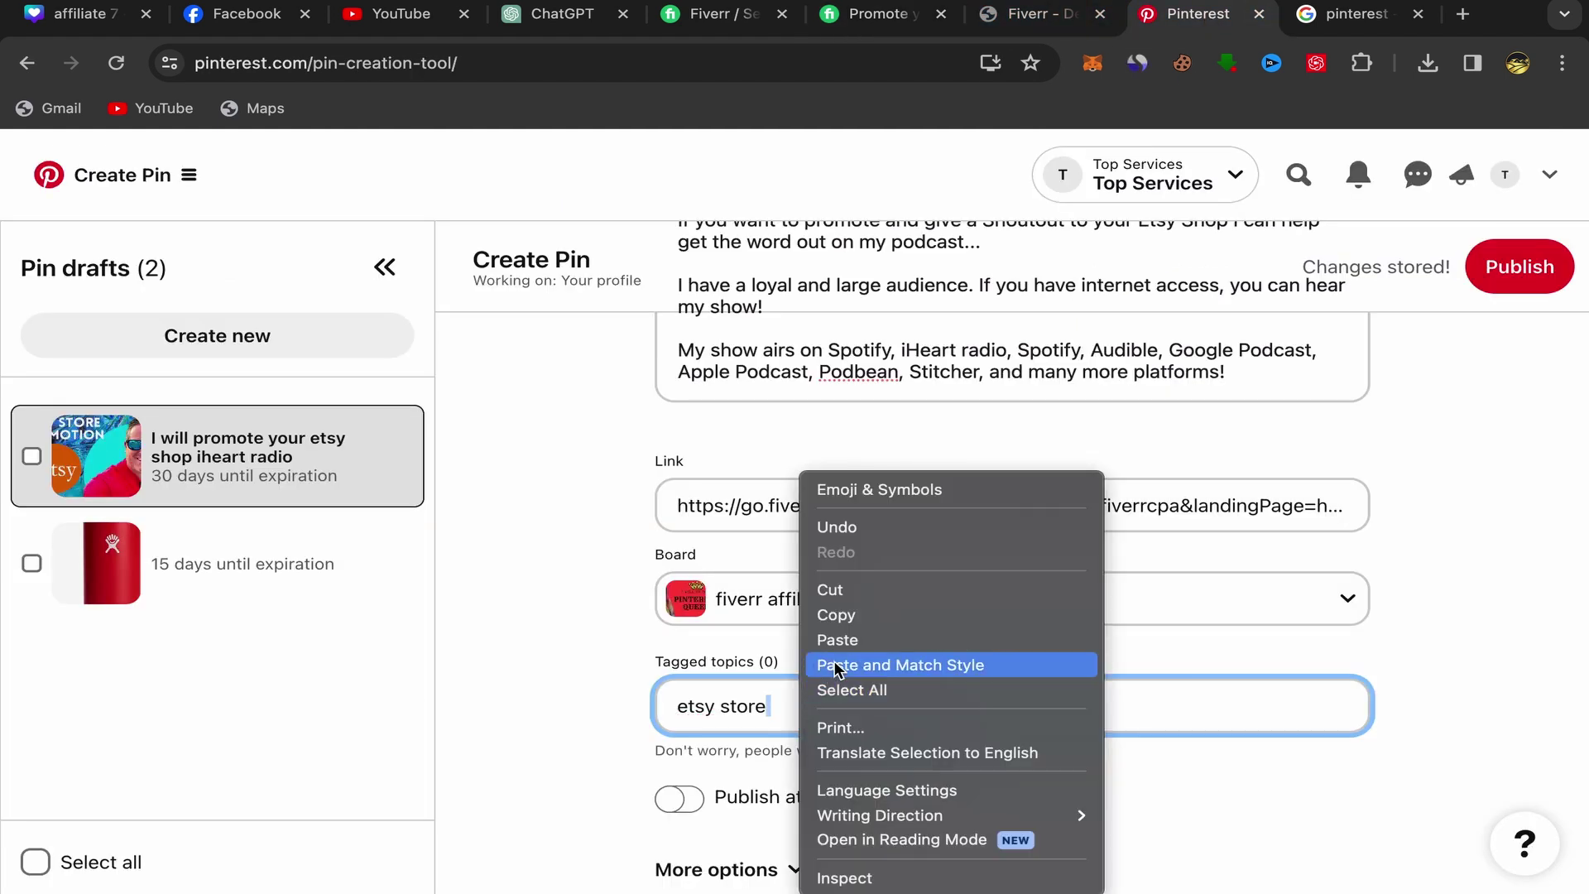
pyautogui.click(861, 644)
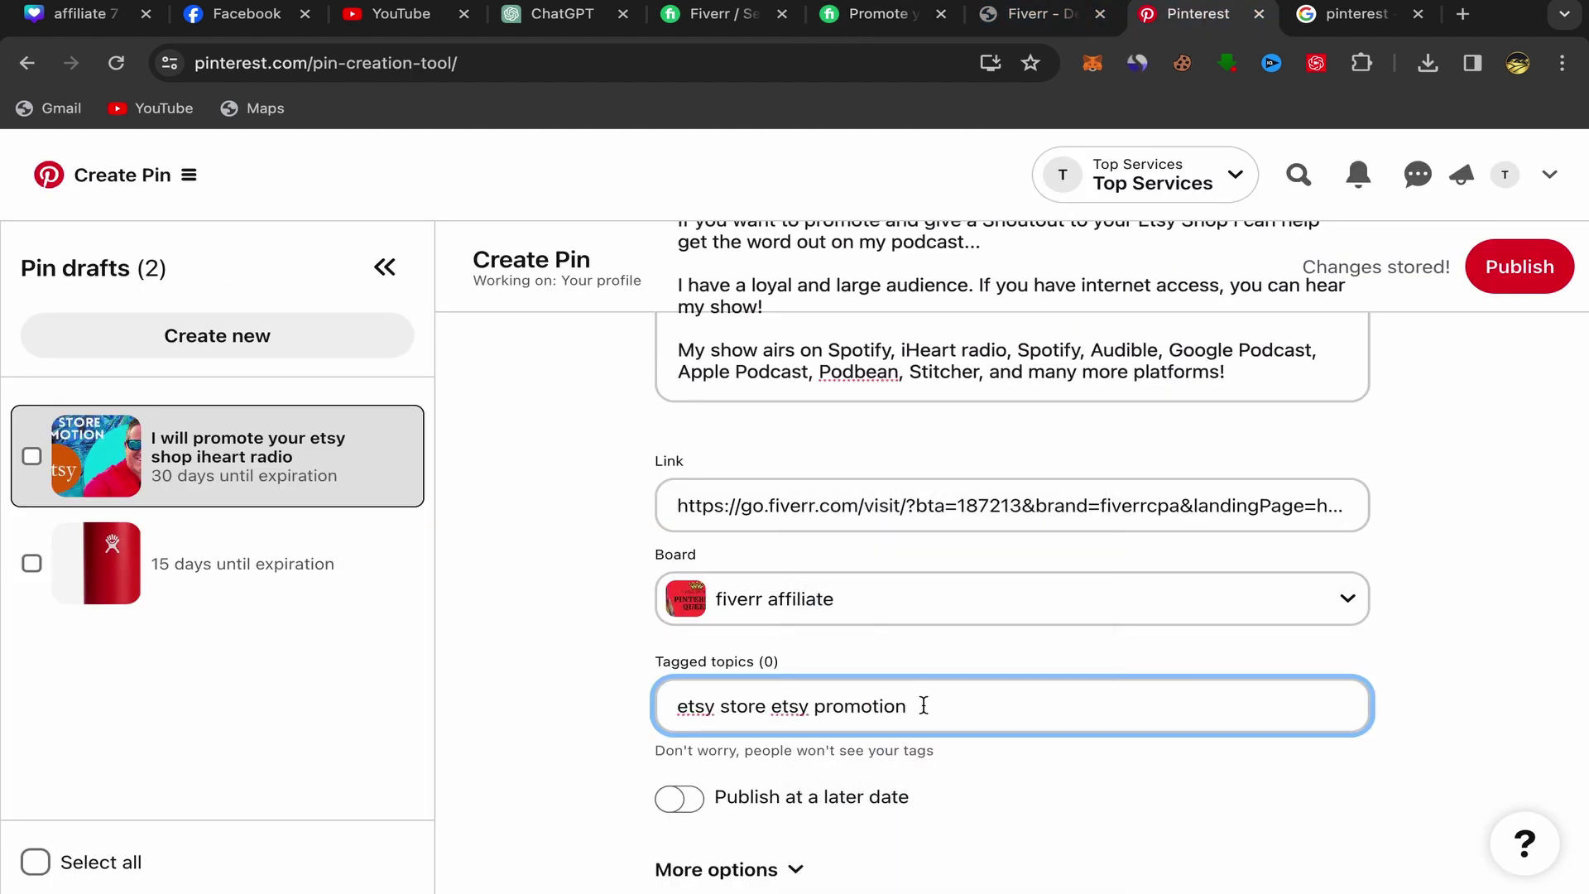
# Copy the "etsy shop" related tag from the Fiverr gig and append it after "etsy promotion" in the Pin's tagged topics on Pinterest
pyautogui.click(891, 17)
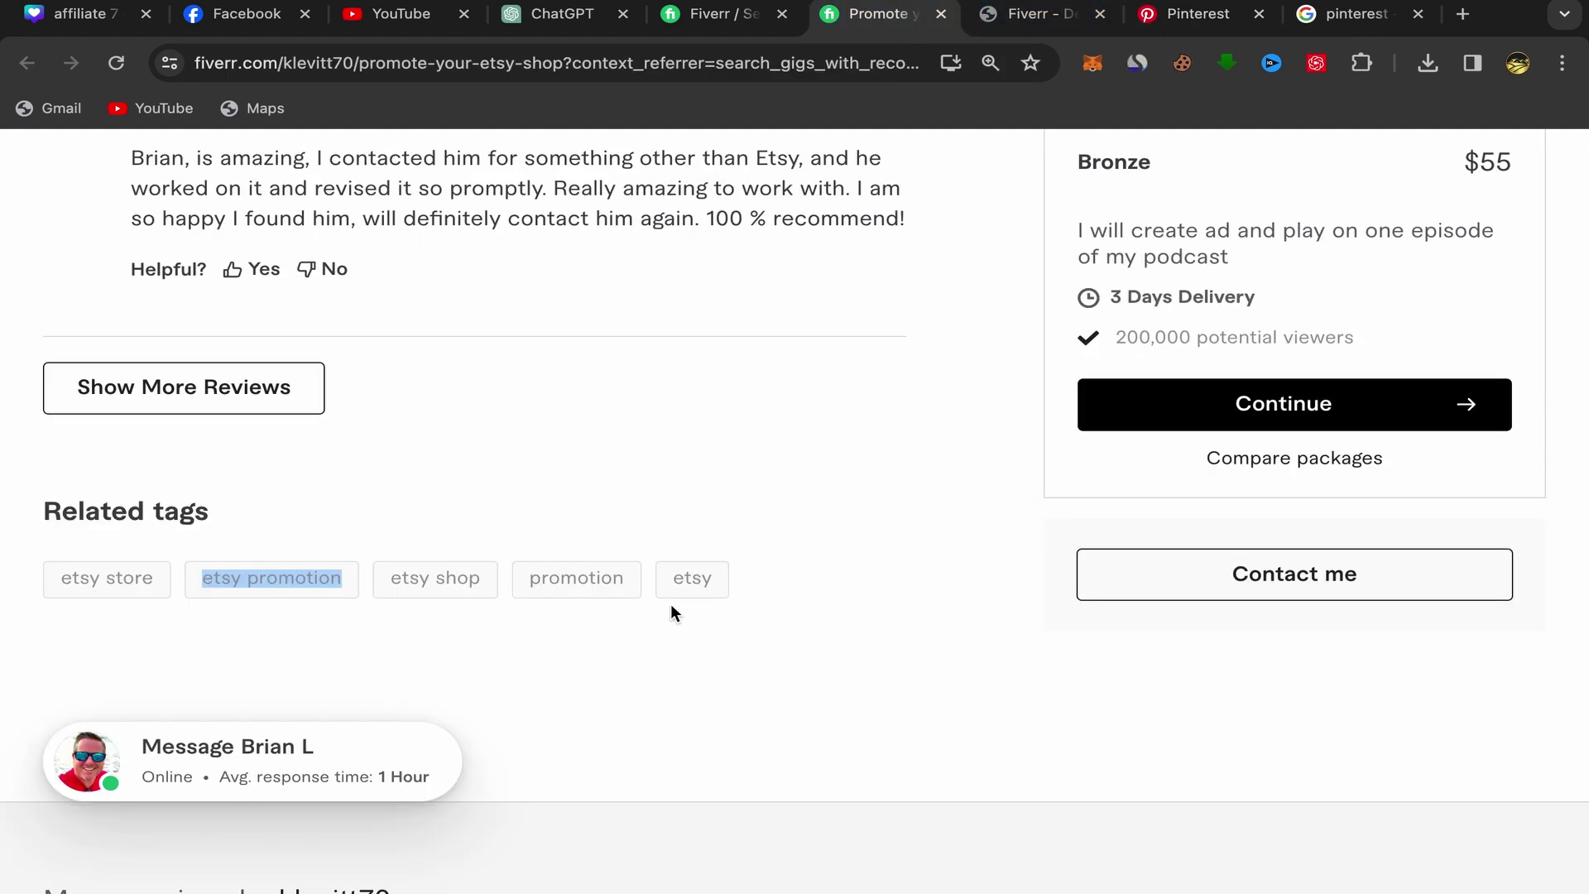
pyautogui.rightClick(464, 586)
pyautogui.click(518, 654)
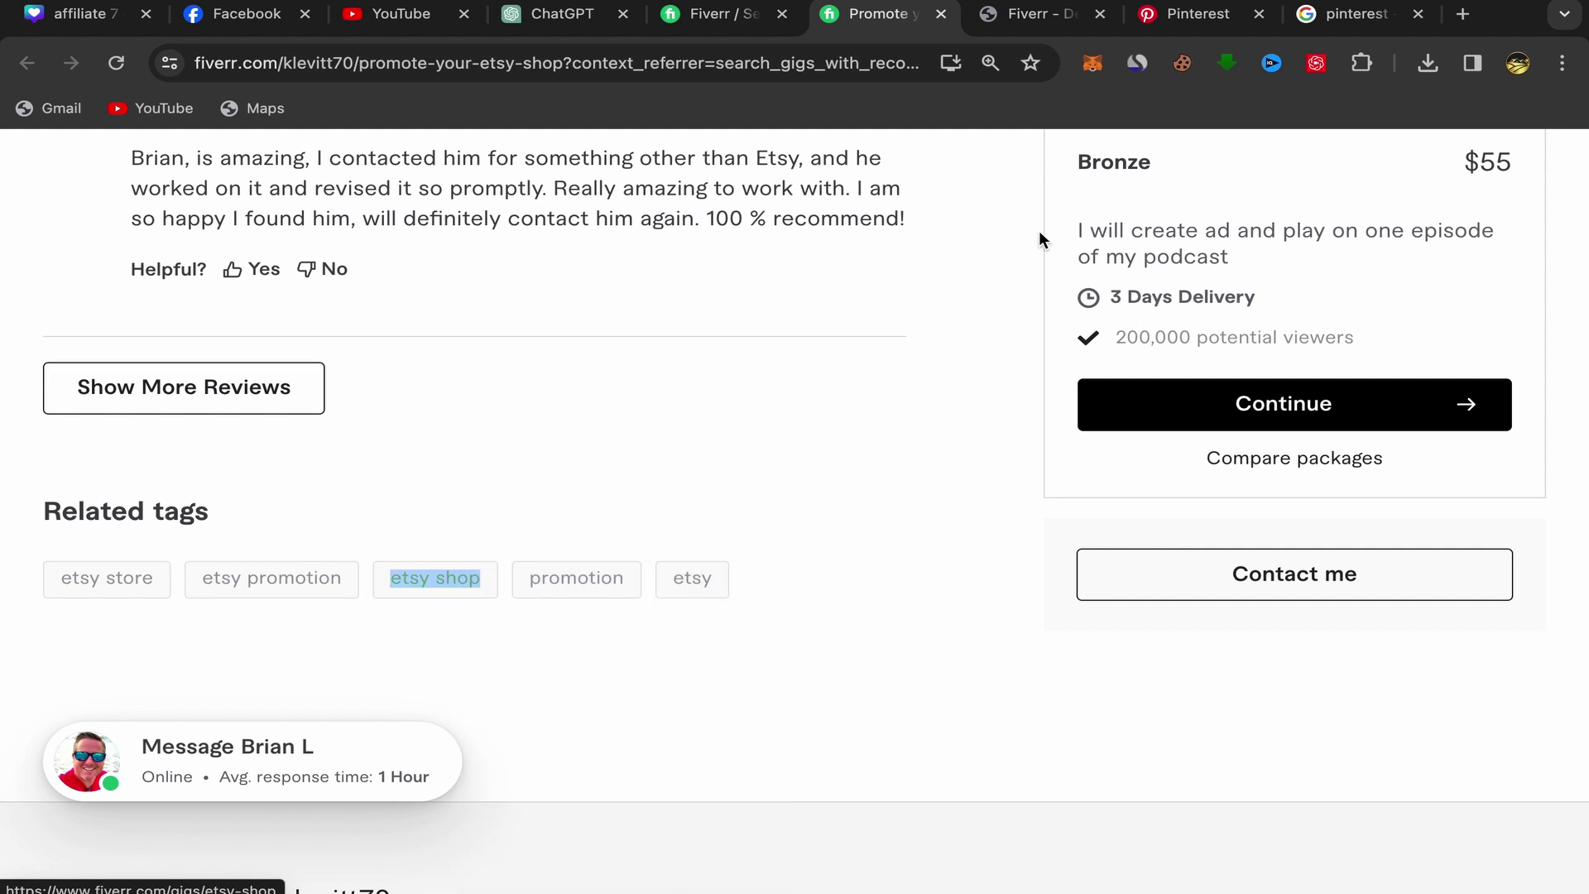
pyautogui.click(1198, 14)
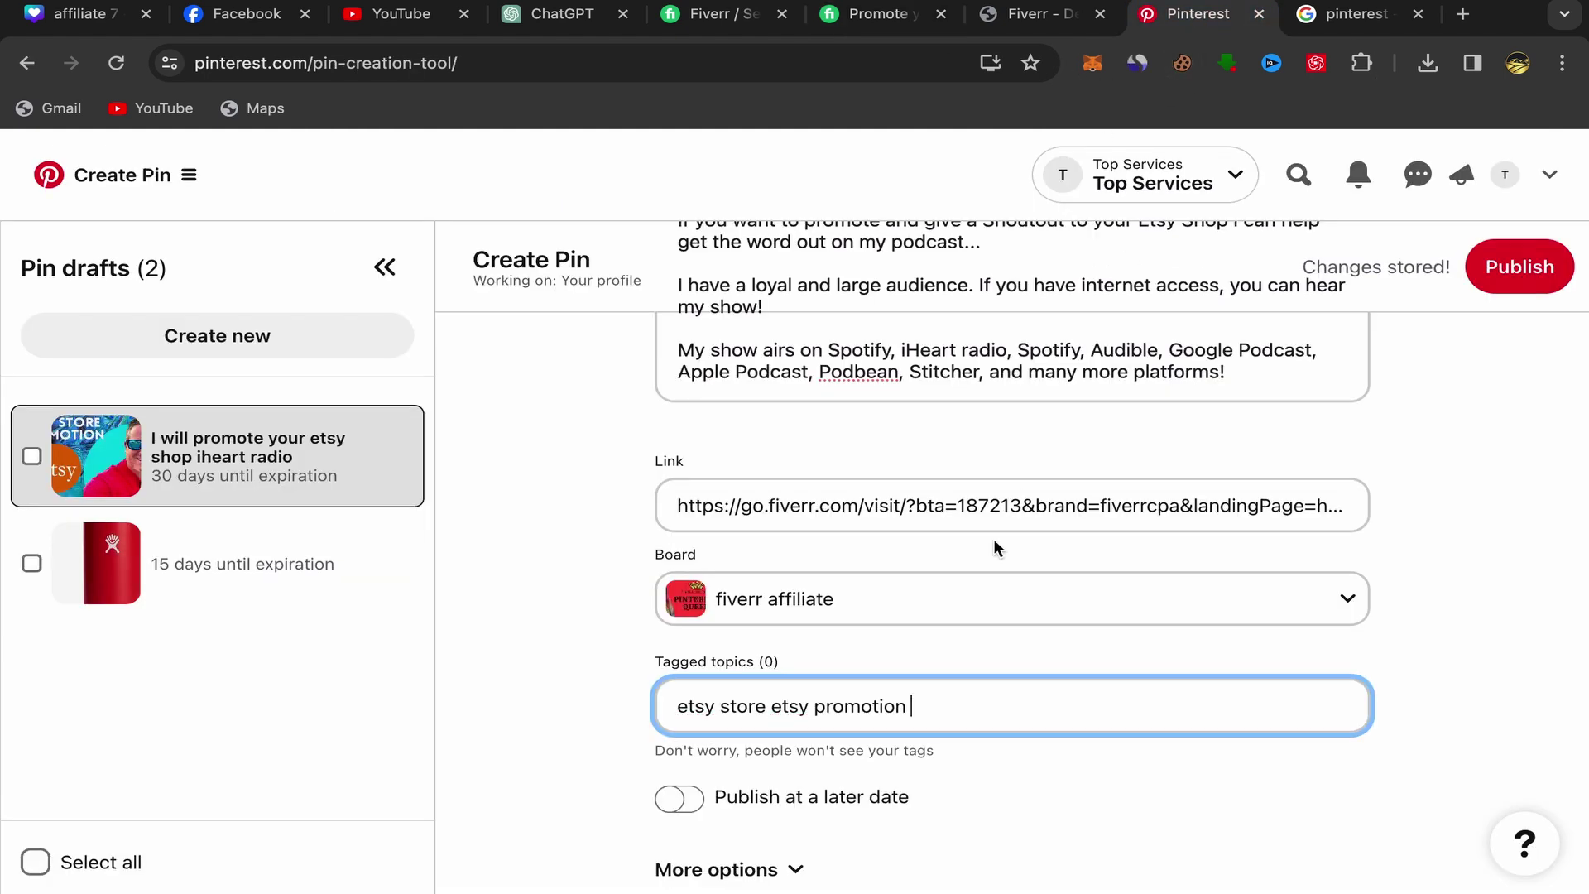
pyautogui.rightClick(927, 705)
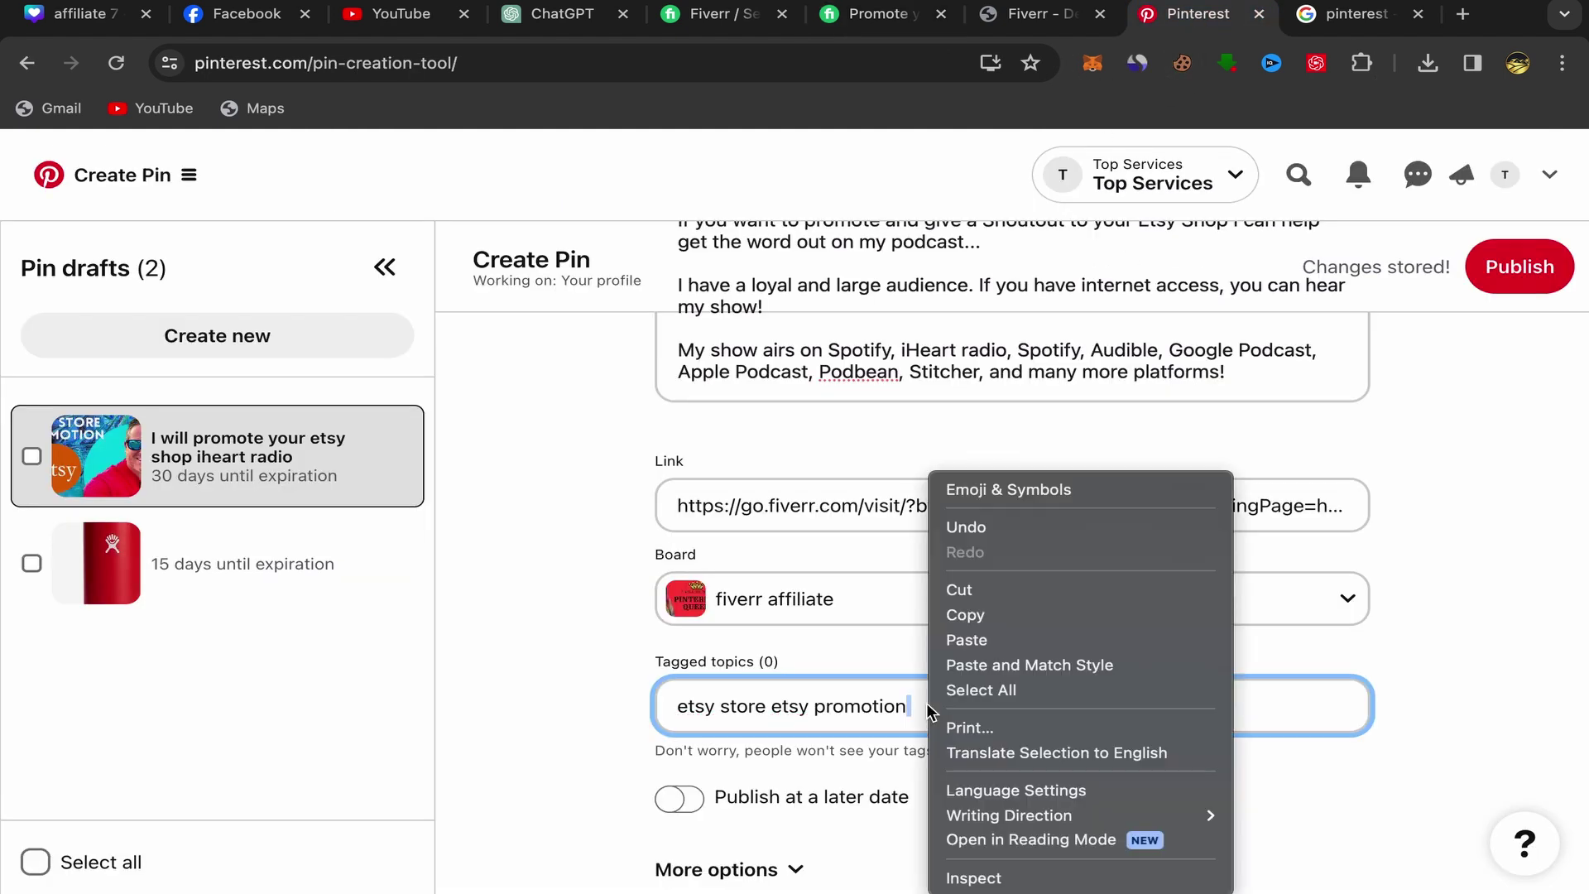
pyautogui.click(982, 640)
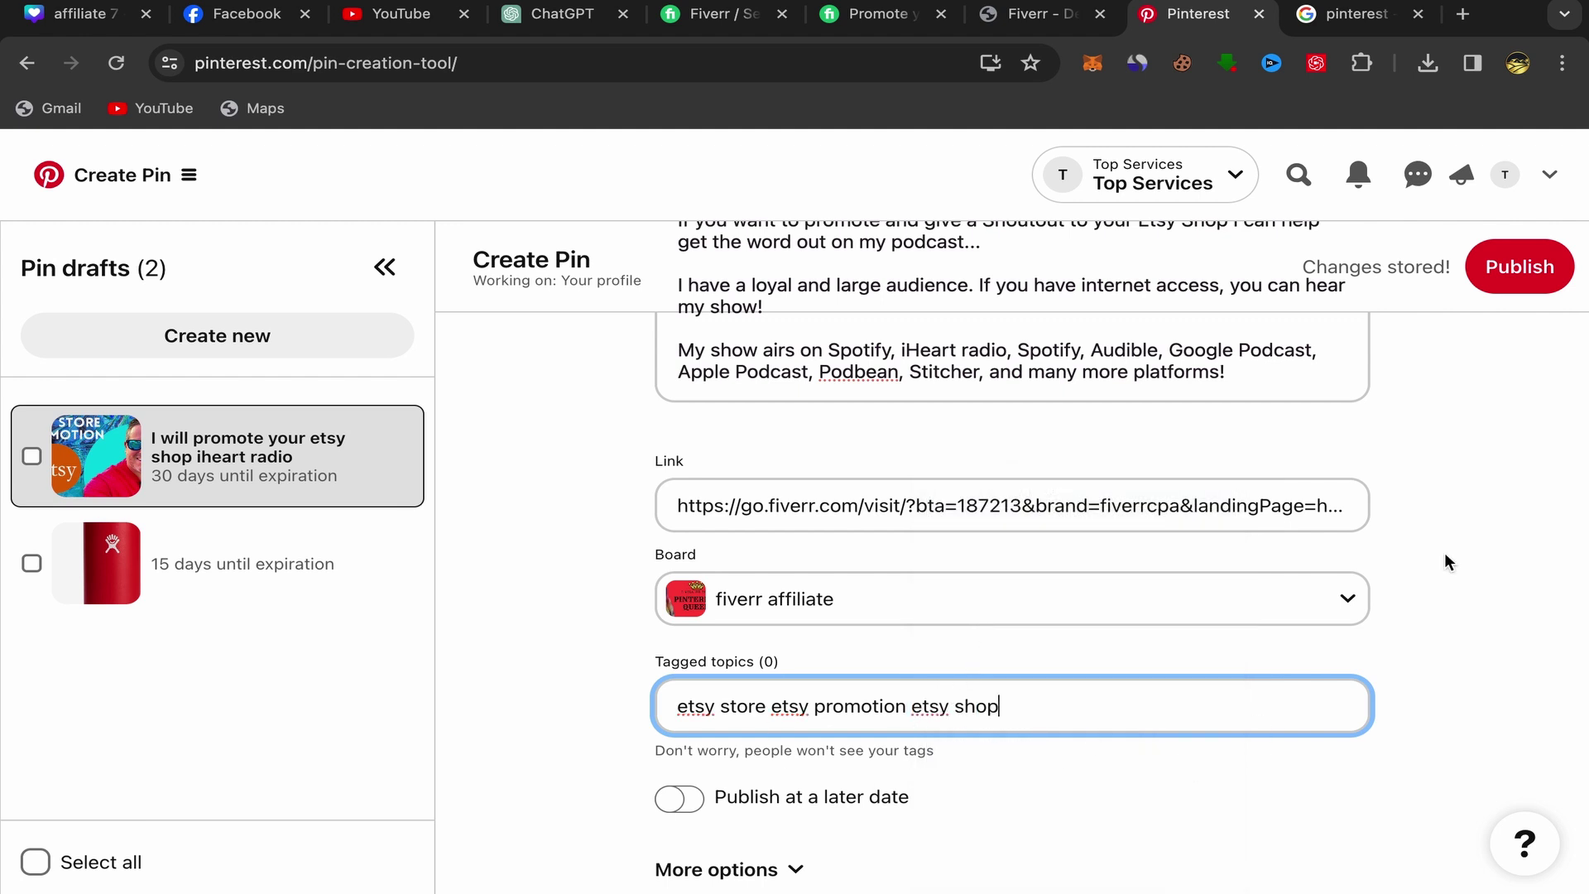
# Publish the Pin and open the published Pin's page to review its image, link, title and description
pyautogui.click(1520, 268)
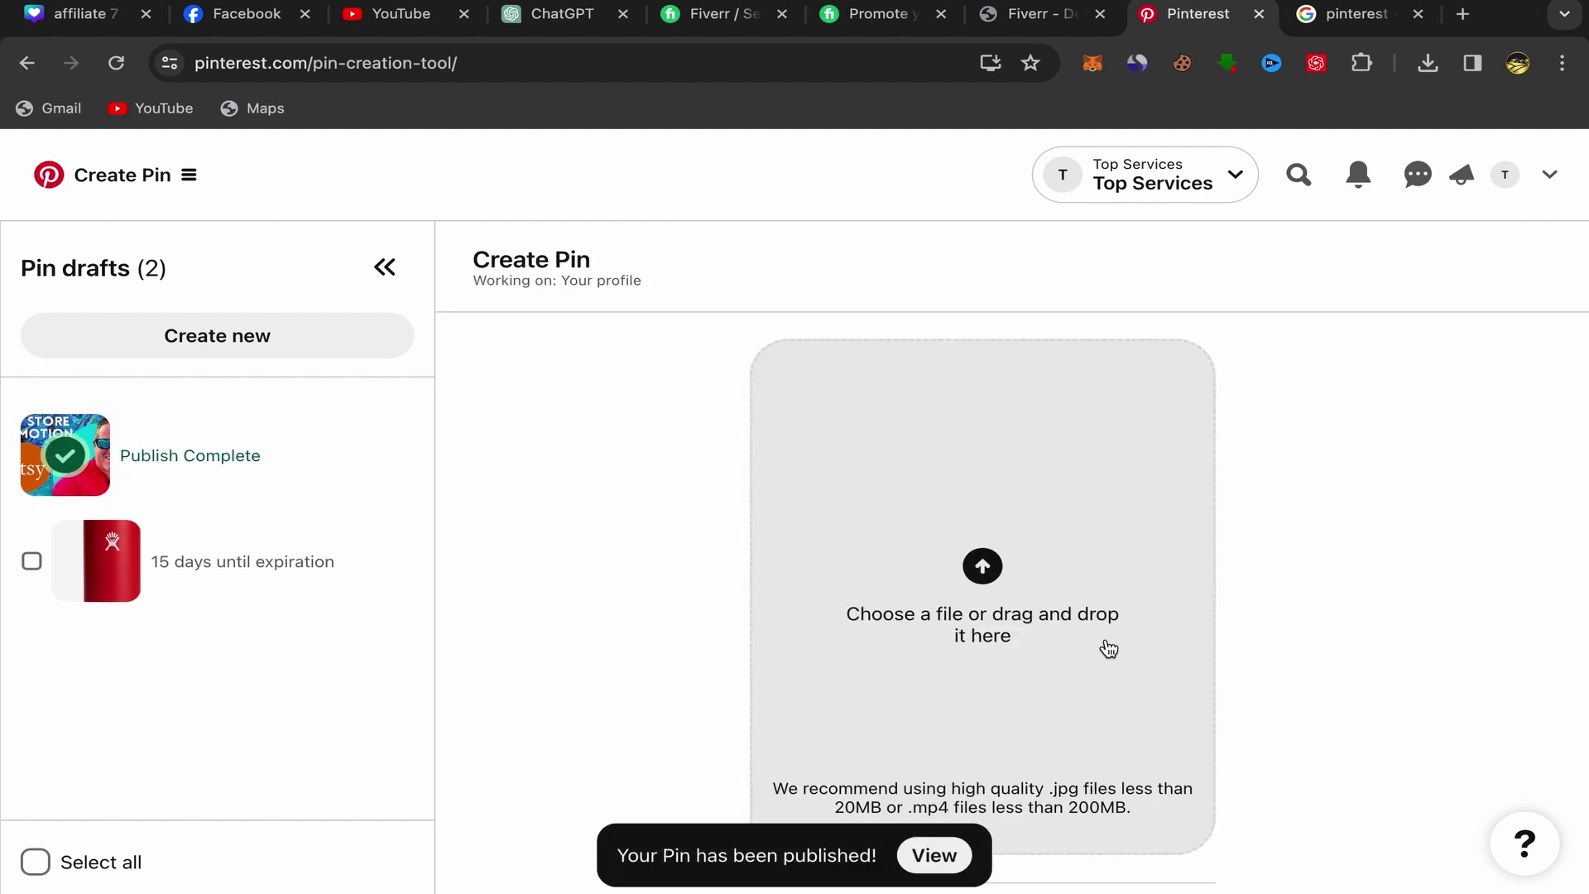
pyautogui.click(952, 857)
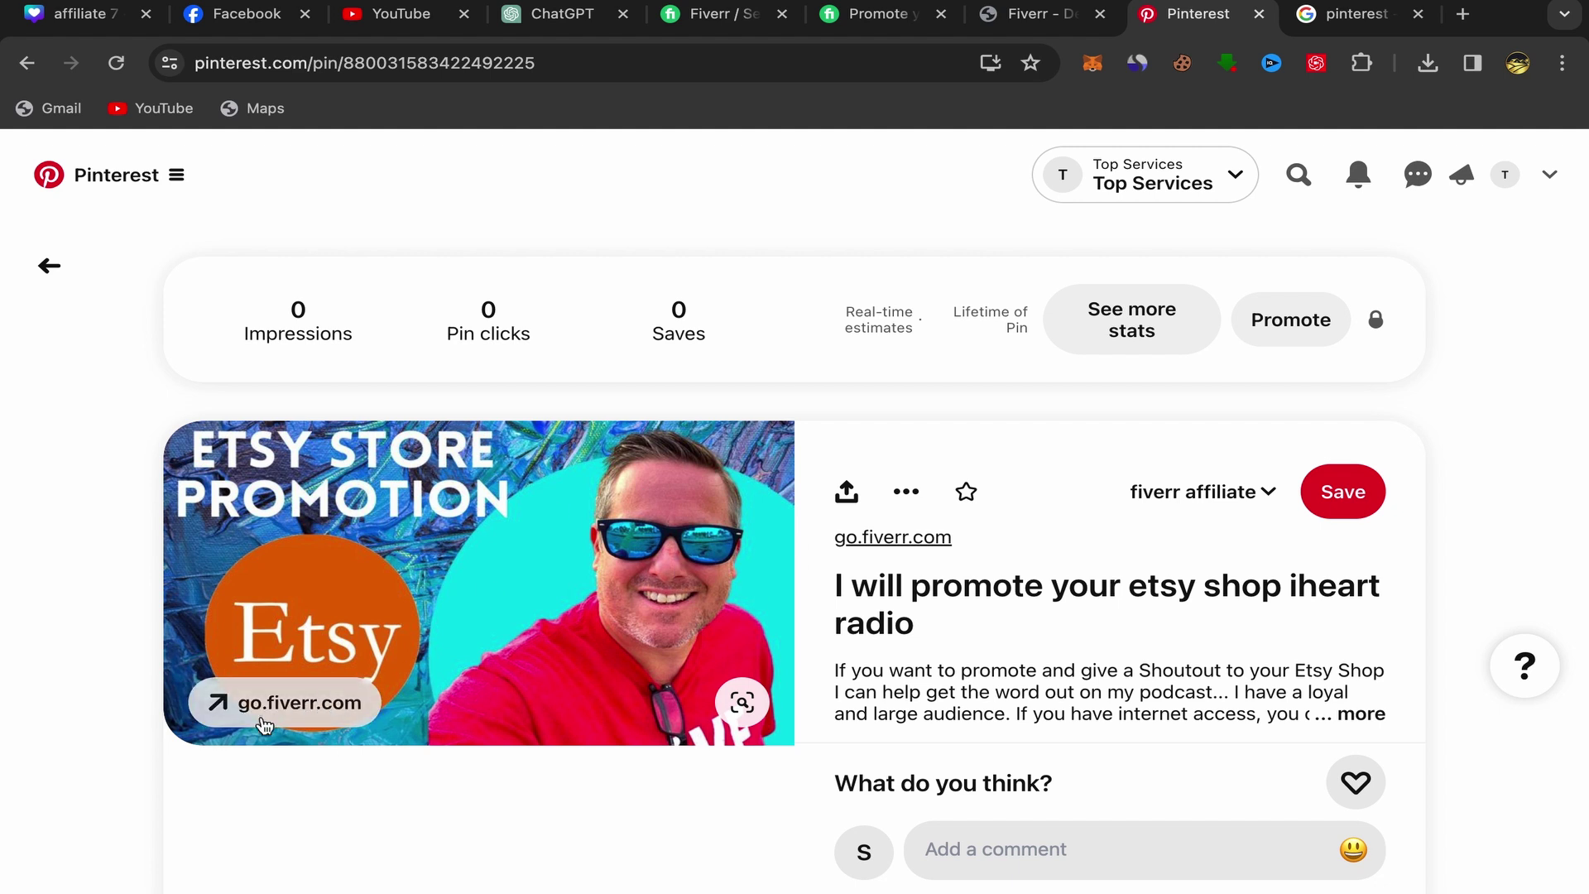
pyautogui.scroll(-2, 877, 592)
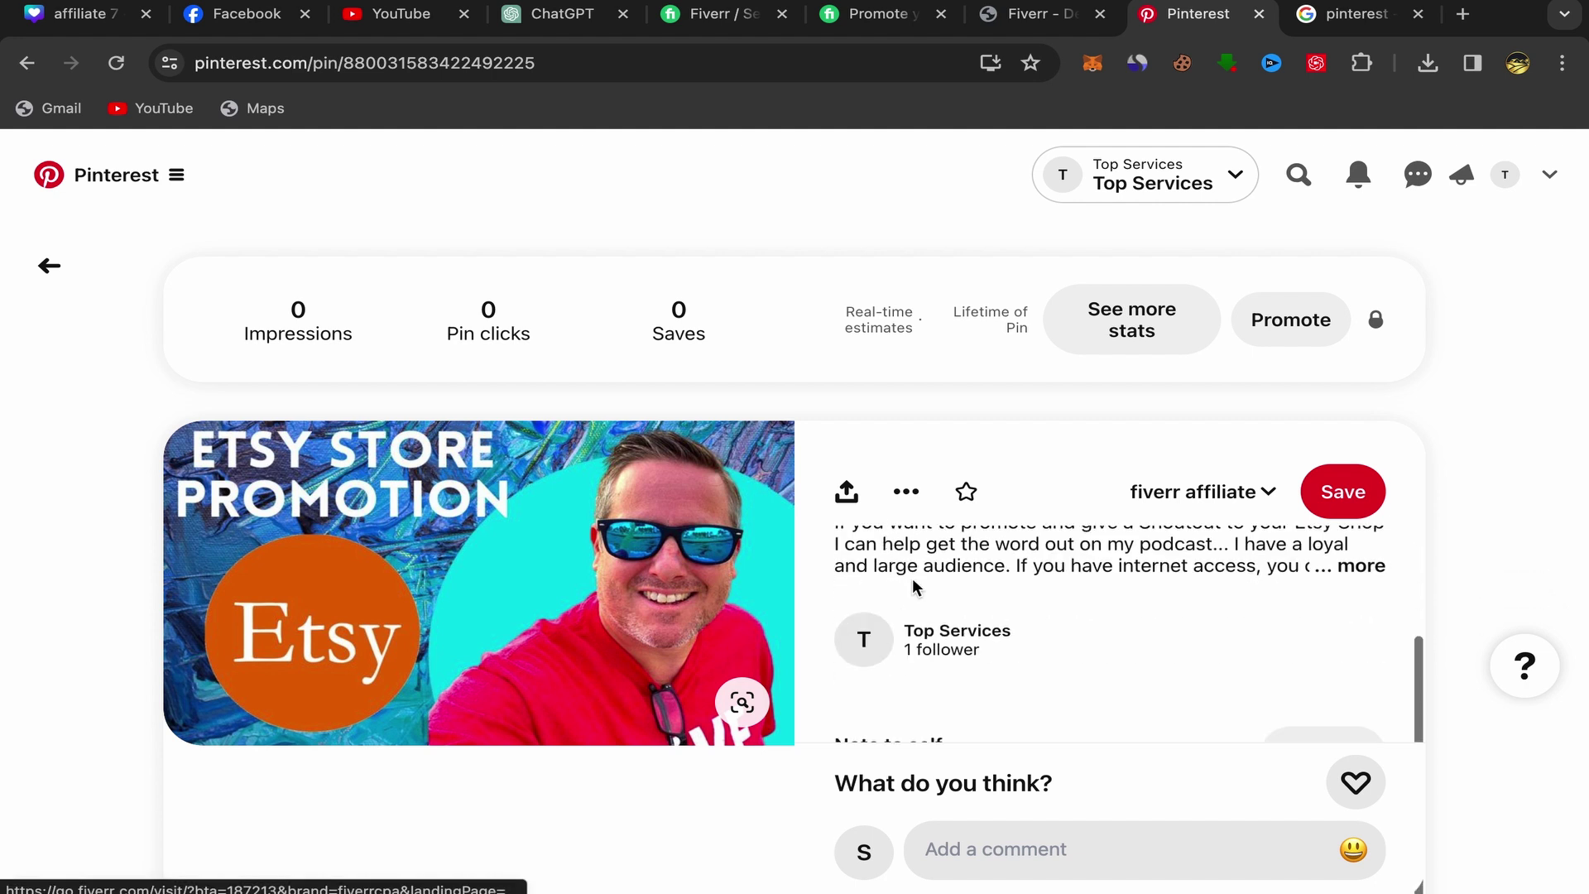
pyautogui.scroll(2, 1012, 571)
pyautogui.scroll(-2, 893, 404)
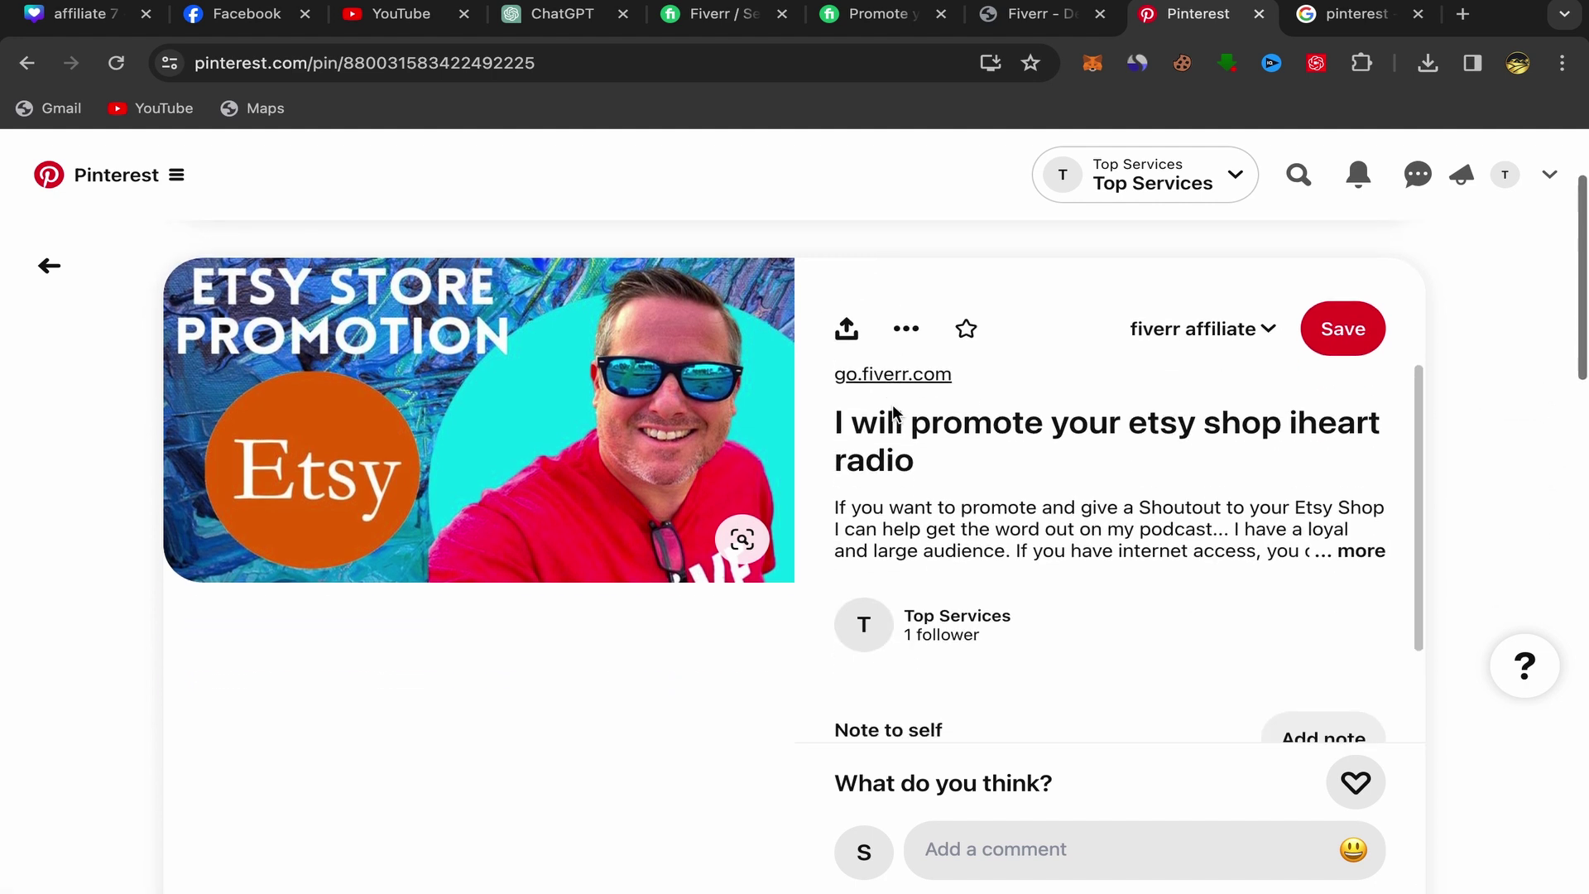
pyautogui.scroll(1, 786, 659)
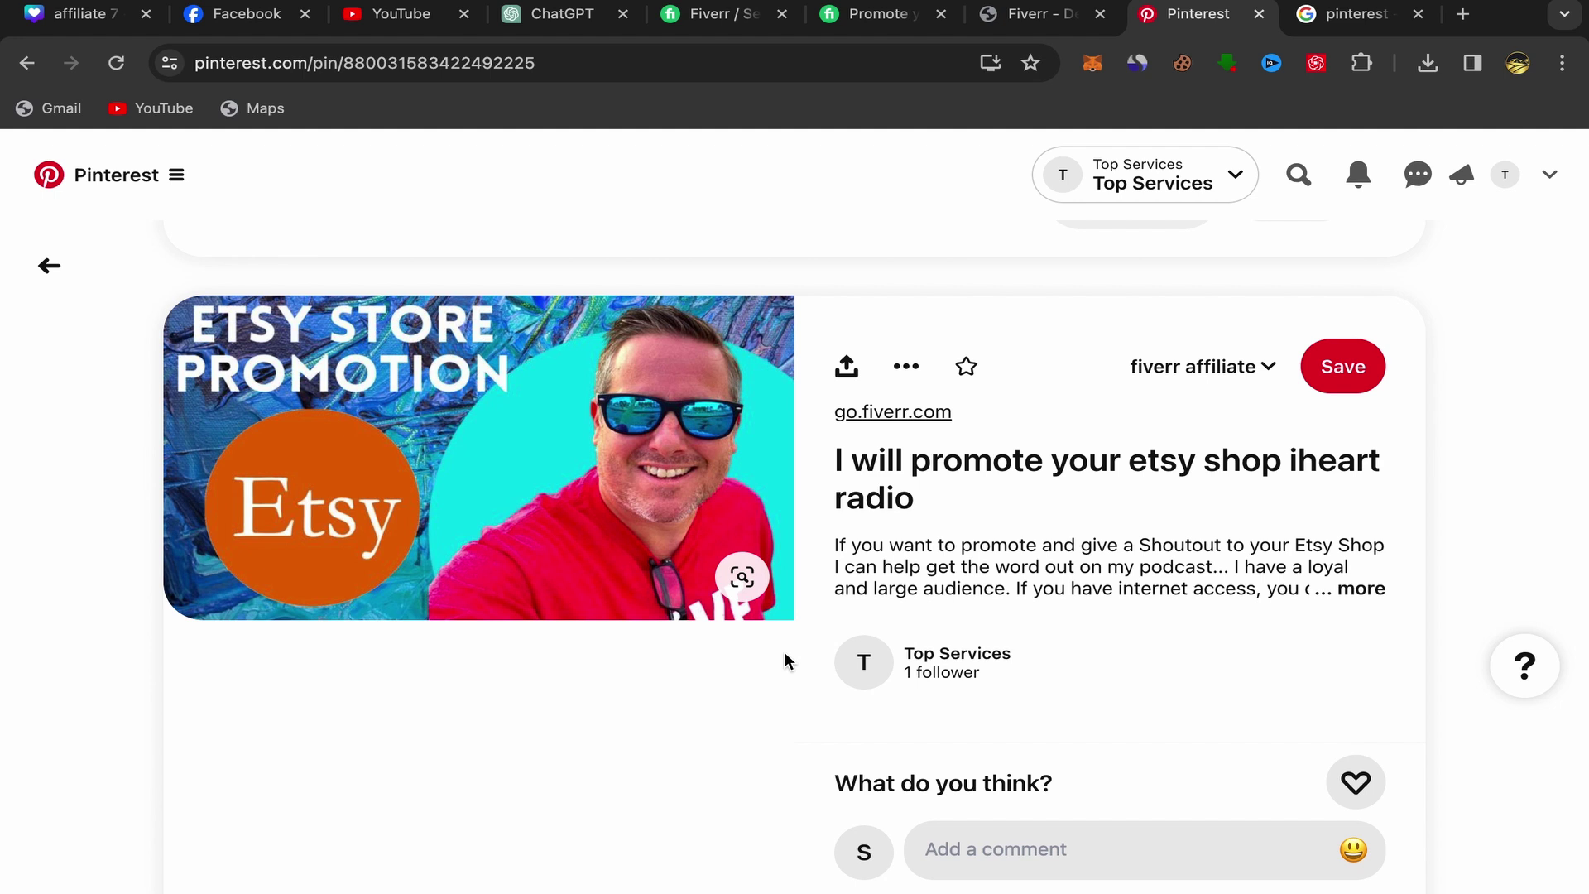
pyautogui.moveTo(1154, 4)
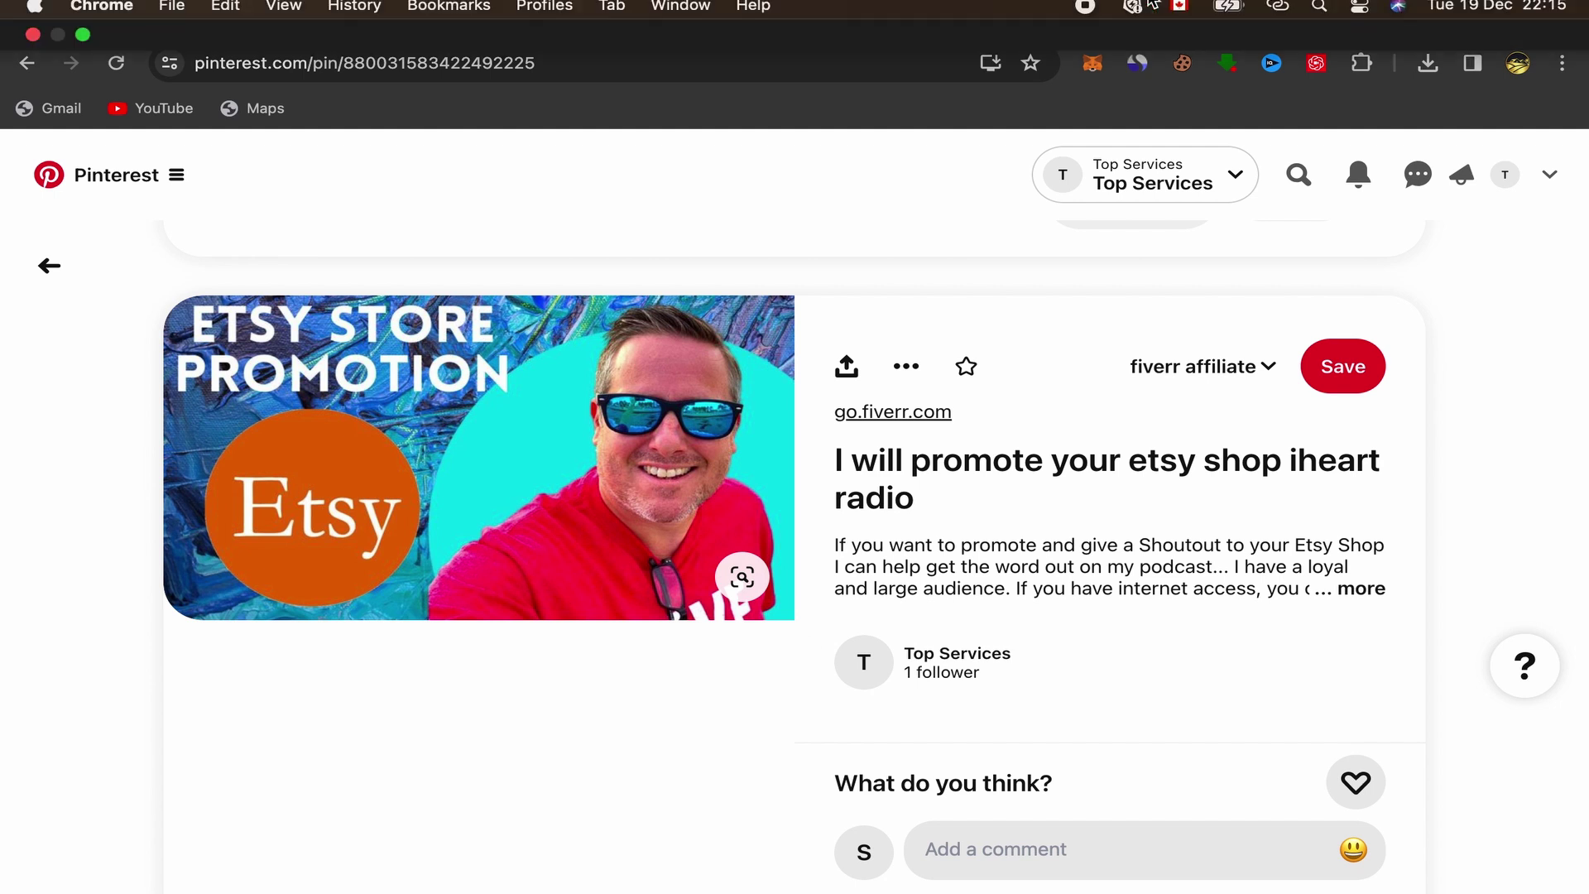